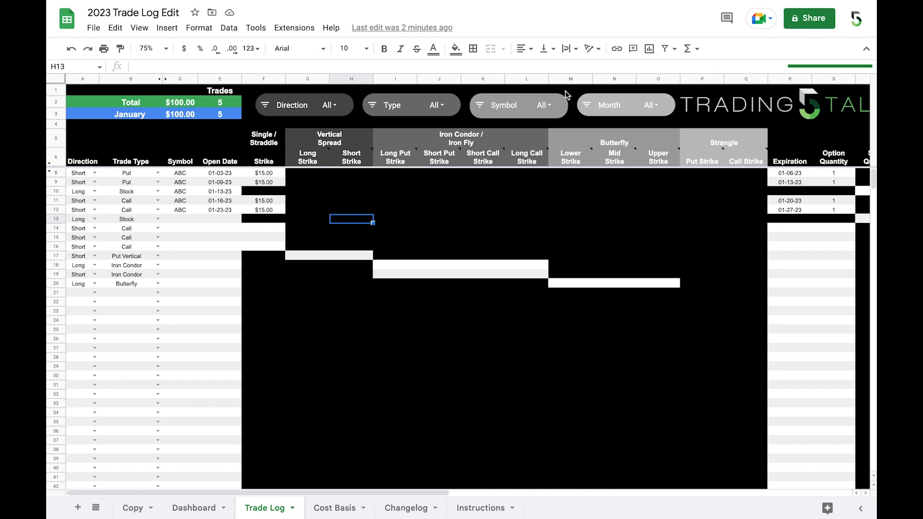
- Insert blank cells at M1:O4 above the Butterfly columns, shifting the existing header cells right
{"action": "left_click_drag", "start_coordinate": [571, 79], "coordinate": [658, 79]}
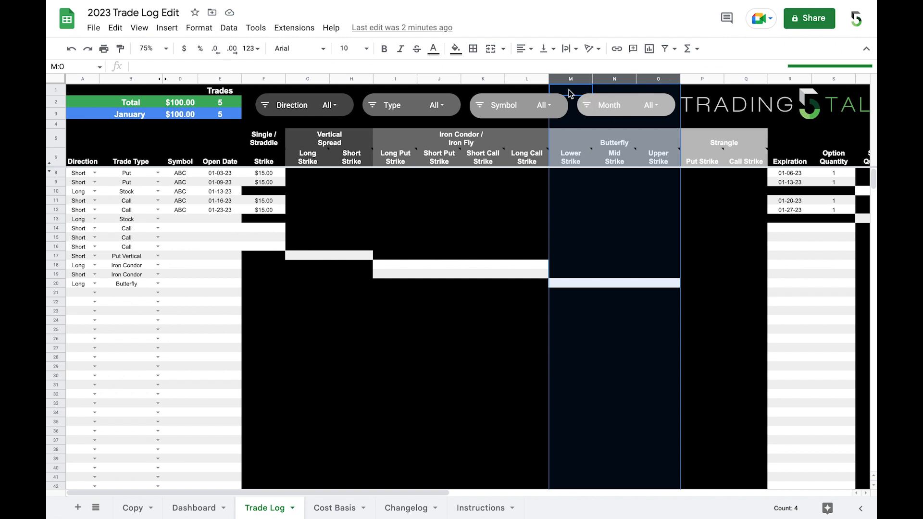
{"action": "left_click_drag", "start_coordinate": [570, 90], "coordinate": [658, 90]}
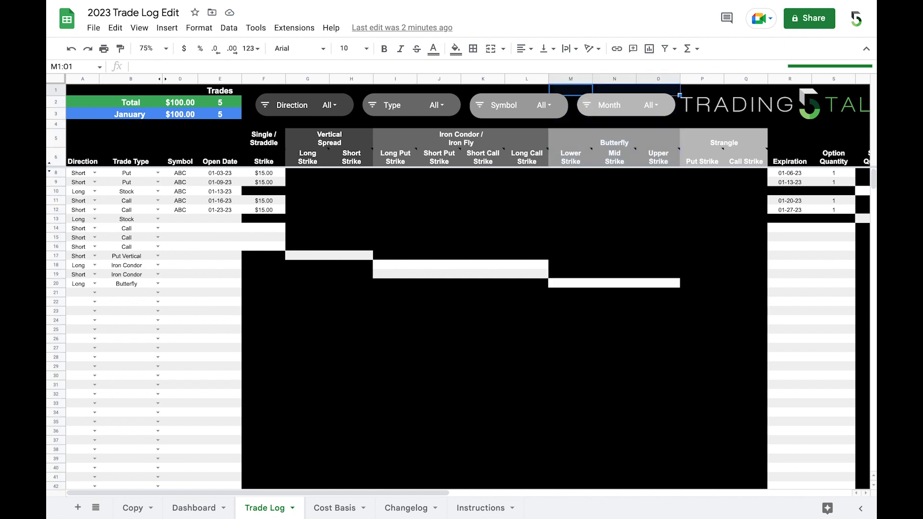
{"action": "key", "text": "Left"}
{"action": "key", "text": "Left"}
{"action": "key", "text": "Right"}
{"action": "key", "text": "Right"}
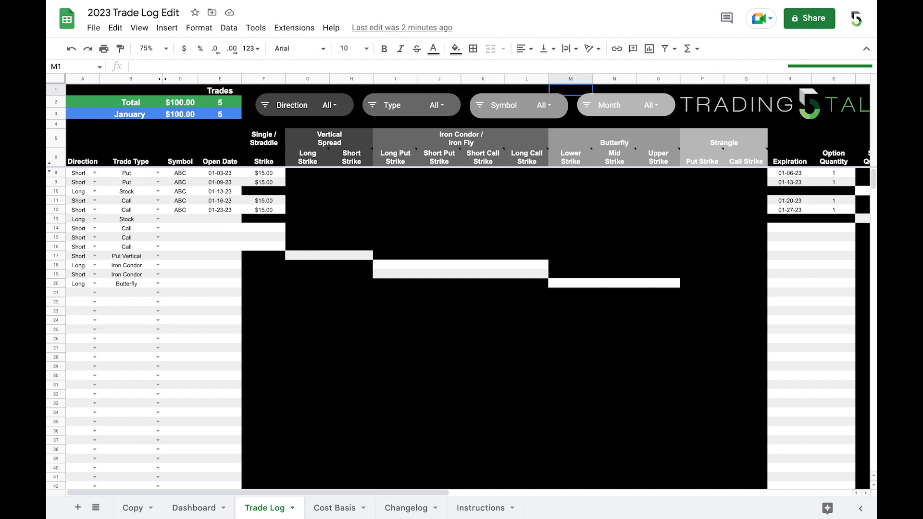
{"action": "key", "text": "shift+Right"}
{"action": "key", "text": "shift+Right"}
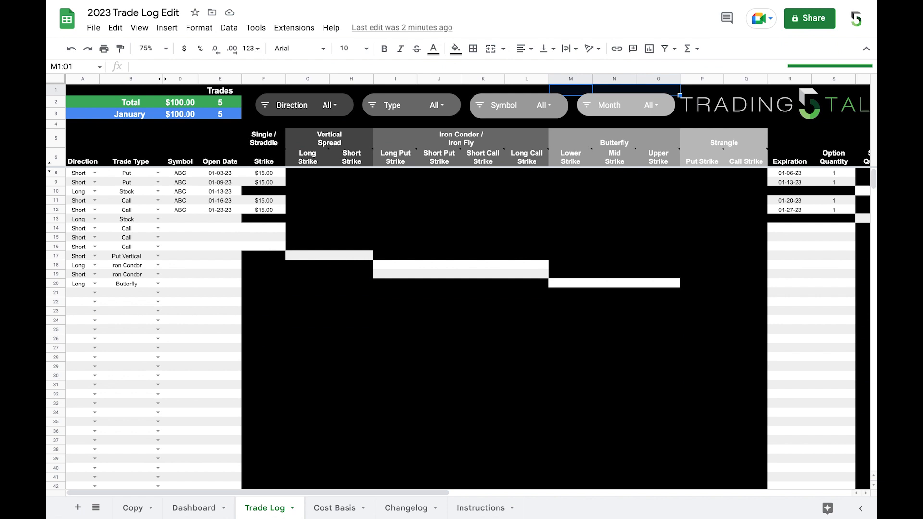
{"action": "key", "text": "shift+Down"}
{"action": "key", "text": "shift+Down"}
{"action": "key", "text": "shift+Down"}
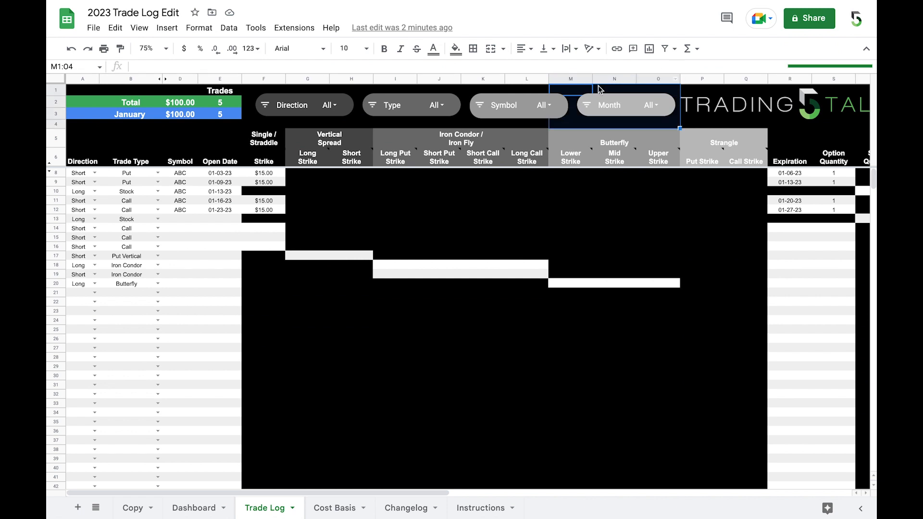
{"action": "right_click", "coordinate": [572, 94]}
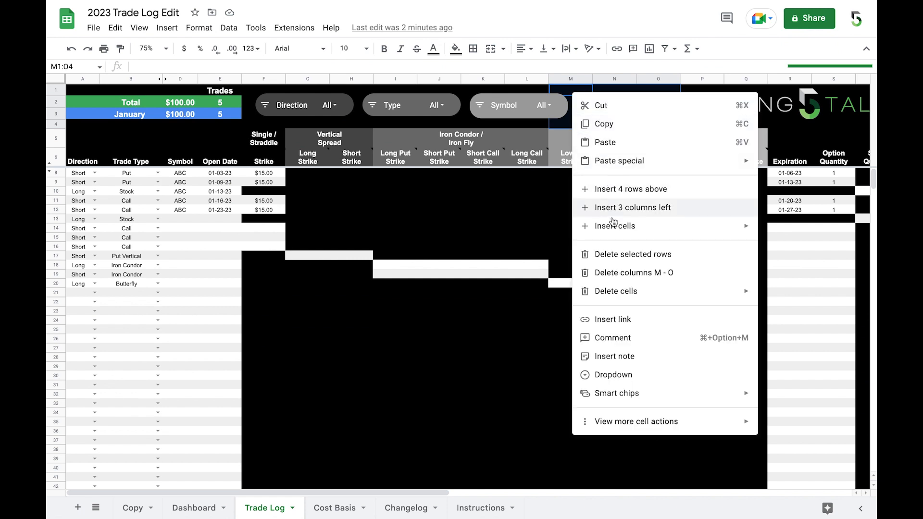
{"action": "mouse_move", "coordinate": [587, 227]}
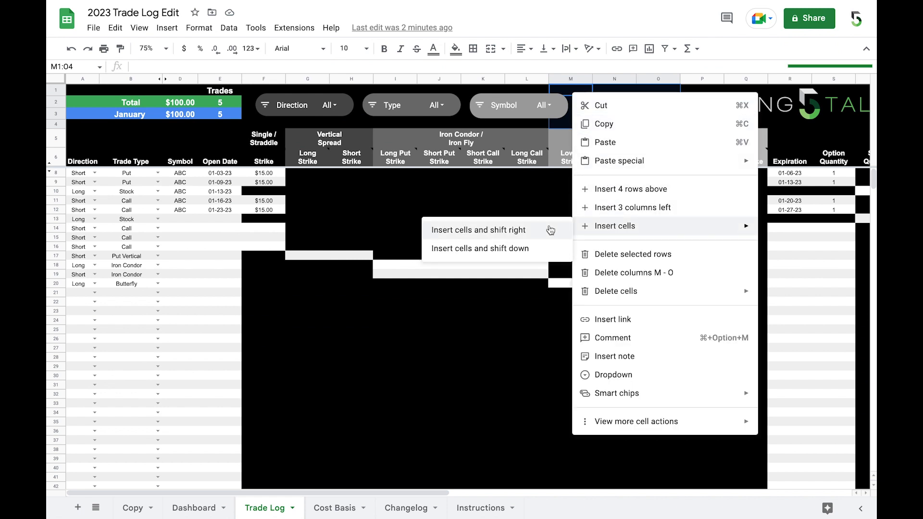
{"action": "left_click", "coordinate": [551, 230]}
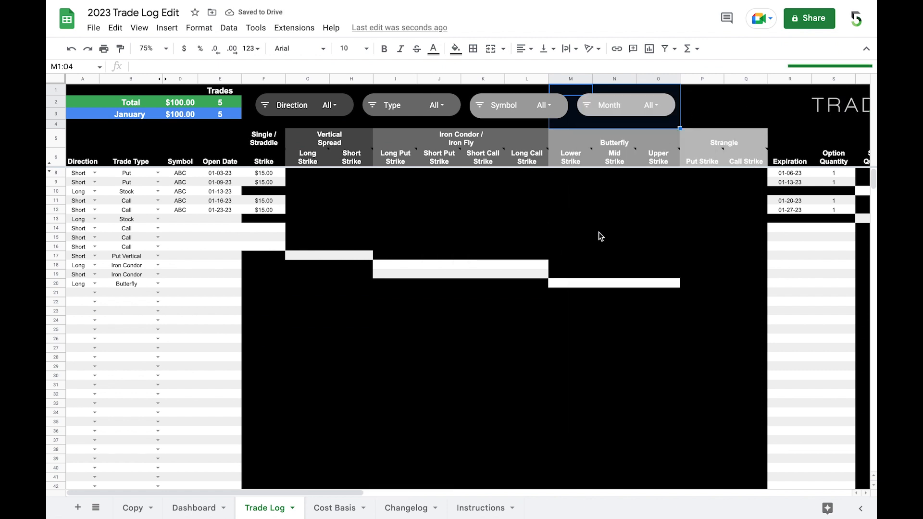
- Hide the three Butterfly strike columns M to O in the Trade Log sheet
{"action": "left_click", "coordinate": [570, 79]}
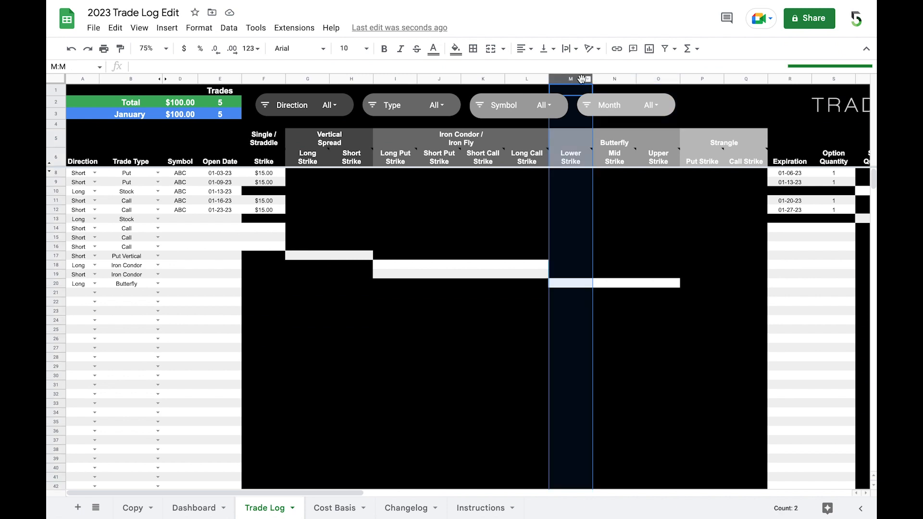
{"action": "left_click", "coordinate": [660, 78], "text": "shift"}
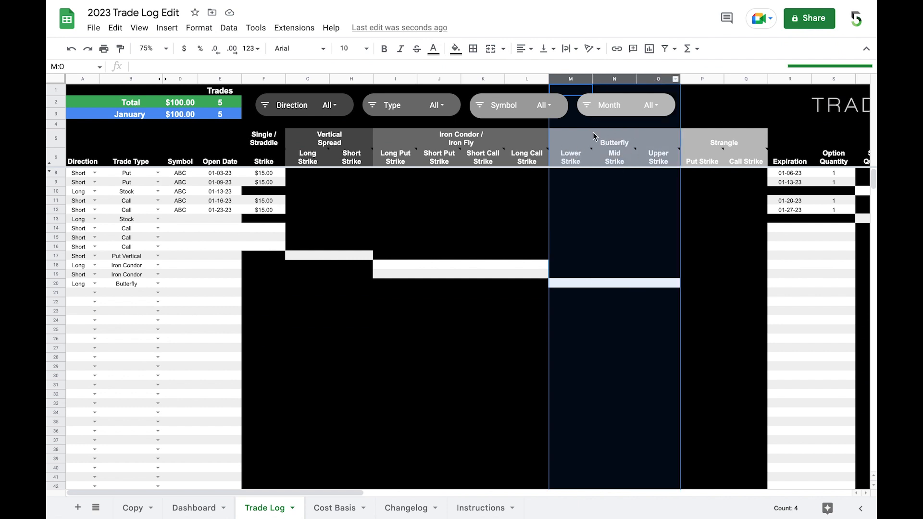
{"action": "right_click", "coordinate": [571, 79]}
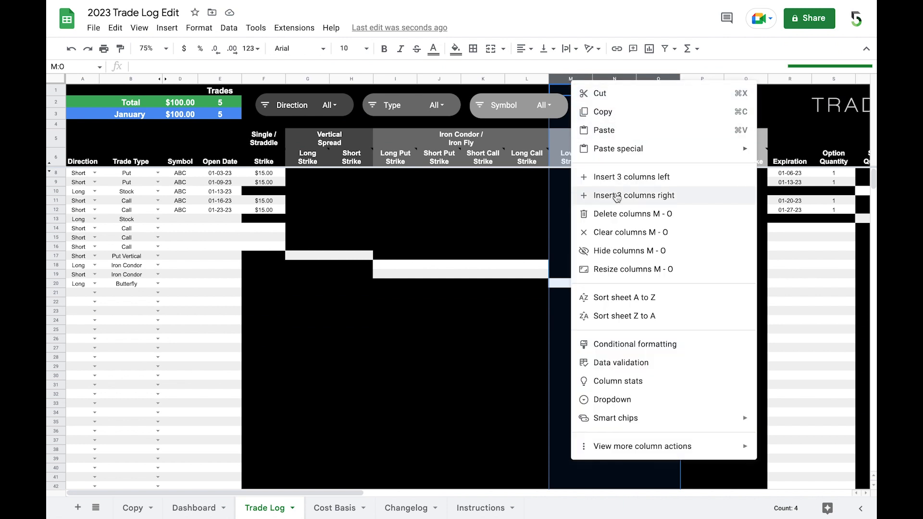
{"action": "left_click", "coordinate": [630, 254]}
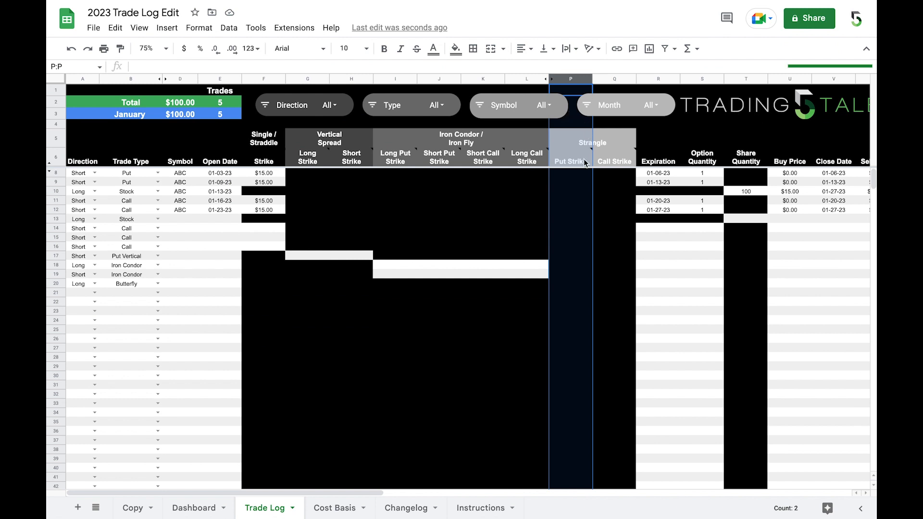
{"action": "left_click", "coordinate": [579, 203]}
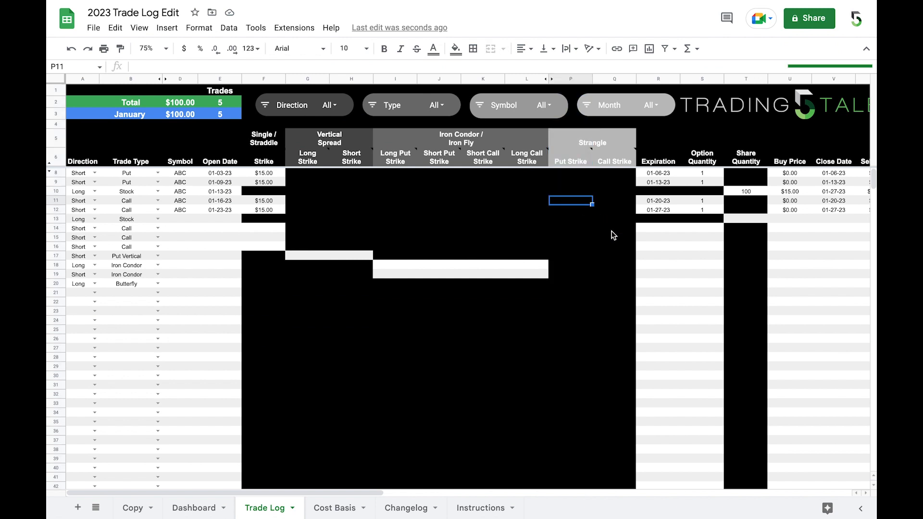
- Hide the cost basis and collateral columns AB to AE in the Trade Log sheet
{"action": "scroll", "coordinate": [611, 235], "scroll_direction": "right", "scroll_amount": 10}
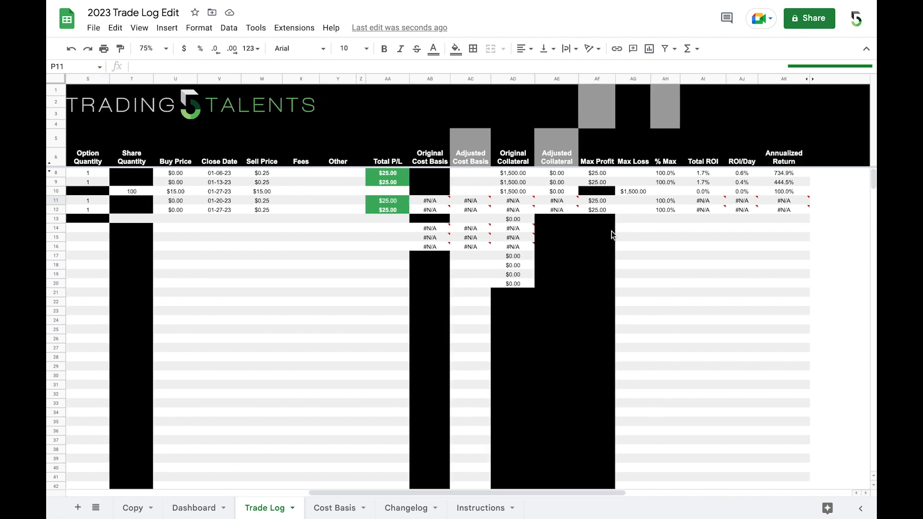
{"action": "scroll", "coordinate": [612, 234], "scroll_direction": "right", "scroll_amount": 2}
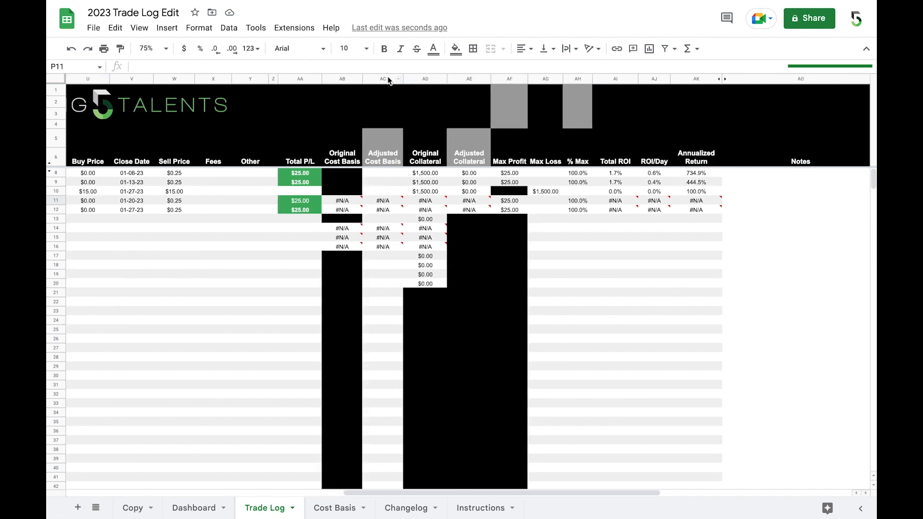
{"action": "left_click", "coordinate": [344, 78]}
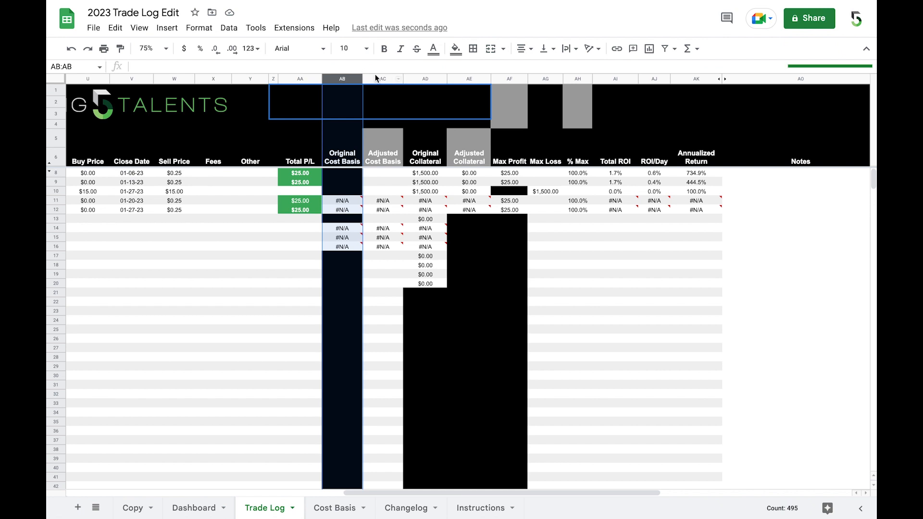
{"action": "left_click", "coordinate": [469, 78], "text": "shift"}
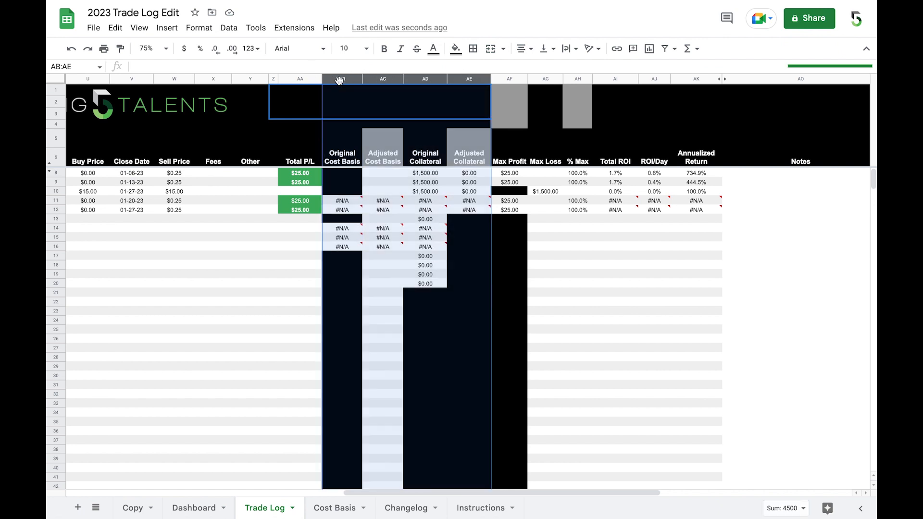
{"action": "right_click", "coordinate": [467, 79]}
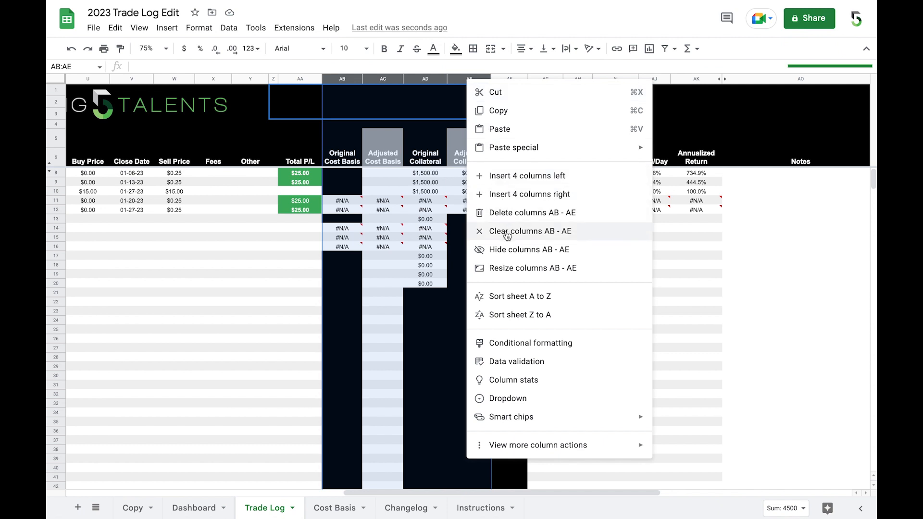
{"action": "left_click", "coordinate": [507, 249]}
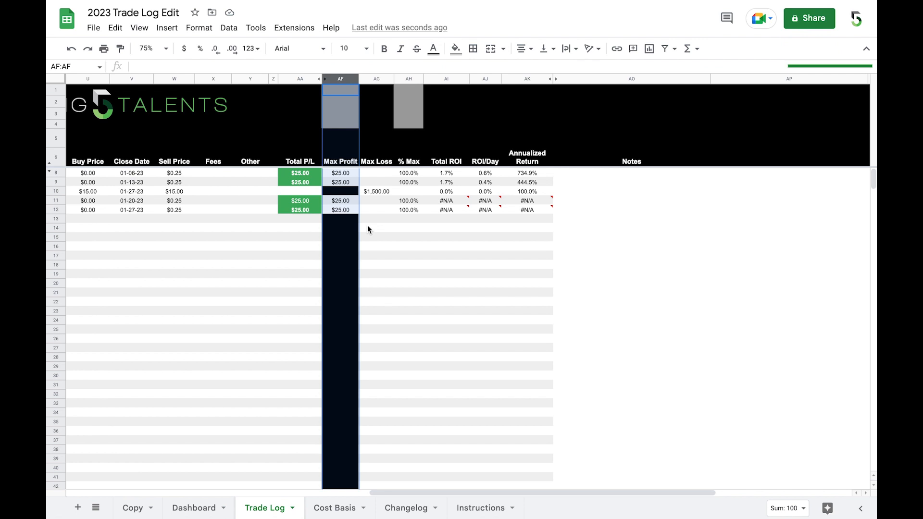
- Undo the hiding of the columns and the cell insertion at M1:O4
{"action": "key", "text": "ctrl+shift+0"}
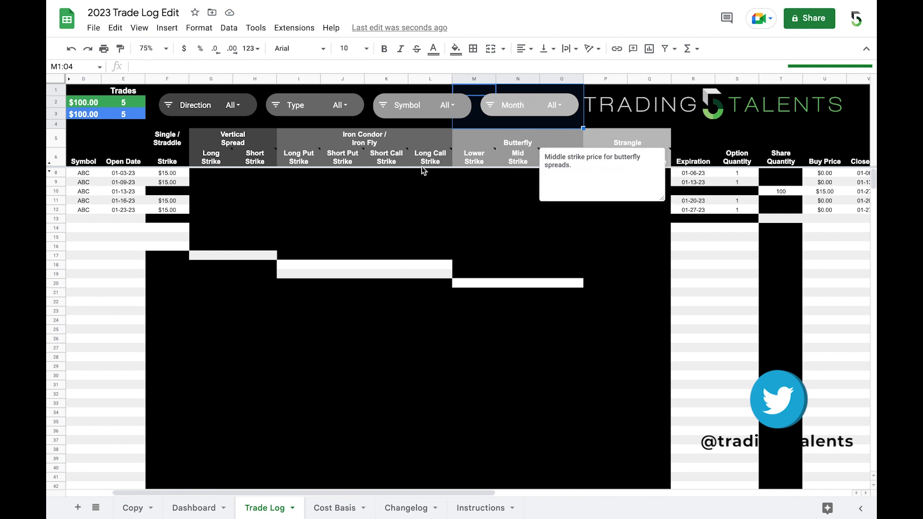
{"action": "scroll", "coordinate": [392, 175], "scroll_direction": "left", "scroll_amount": 3}
{"action": "scroll", "coordinate": [391, 176], "scroll_direction": "left", "scroll_amount": 2}
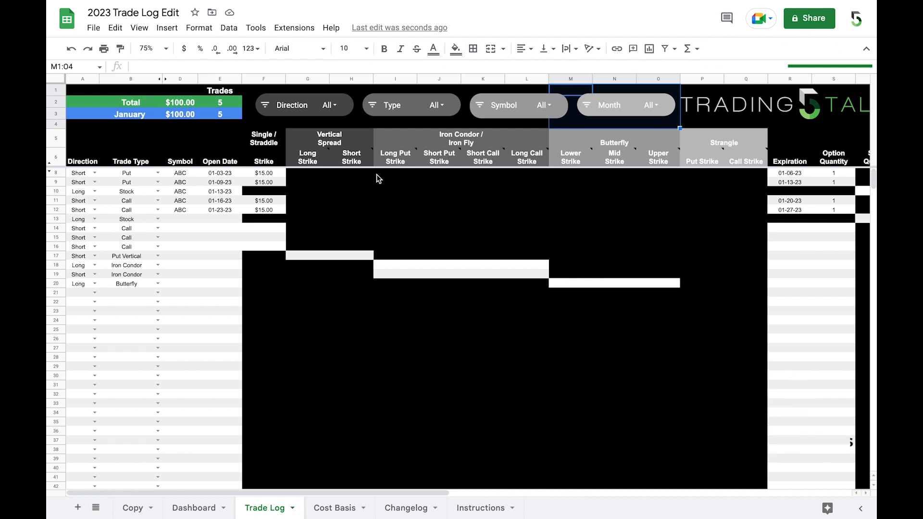
{"action": "scroll", "coordinate": [376, 174], "scroll_direction": "right", "scroll_amount": 5}
{"action": "scroll", "coordinate": [377, 174], "scroll_direction": "right", "scroll_amount": 2}
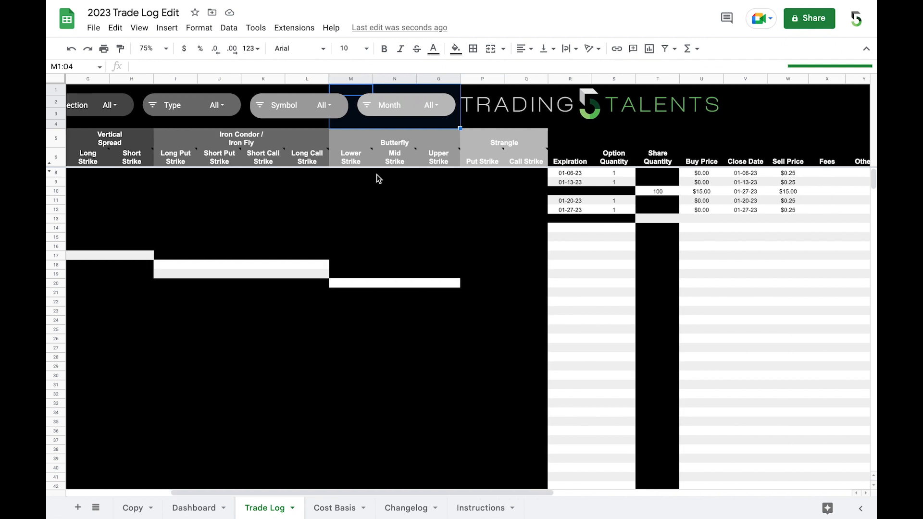
{"action": "scroll", "coordinate": [376, 174], "scroll_direction": "left", "scroll_amount": 5}
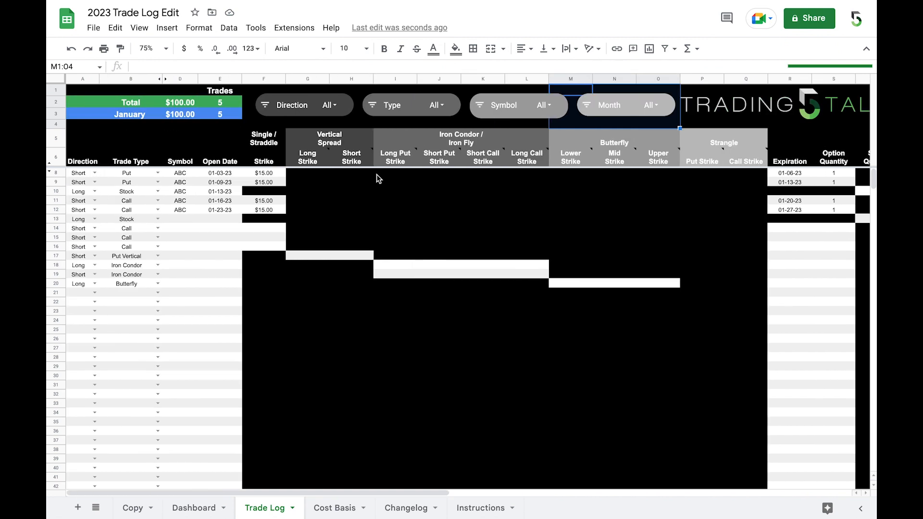
- Insert one column to the left of the Single / Straddle strike column F
{"action": "left_click", "coordinate": [301, 78]}
{"action": "left_click", "coordinate": [262, 78]}
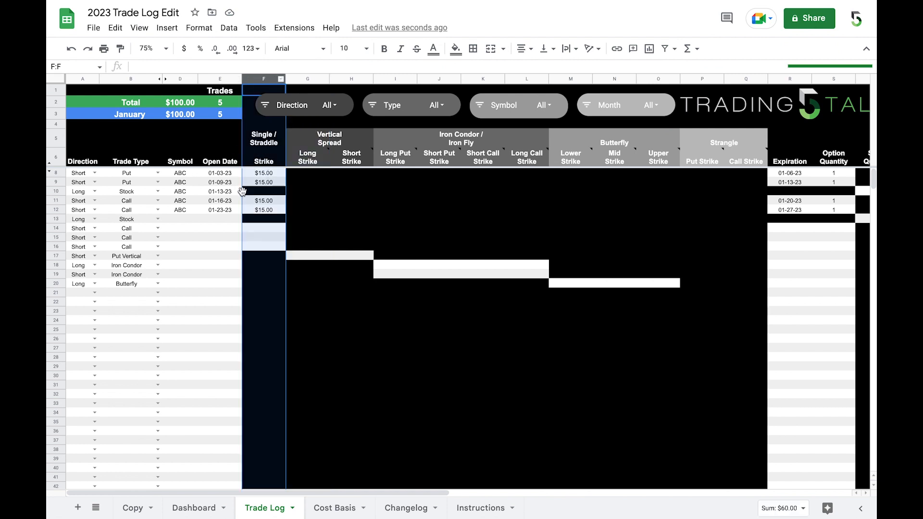
{"action": "right_click", "coordinate": [265, 83]}
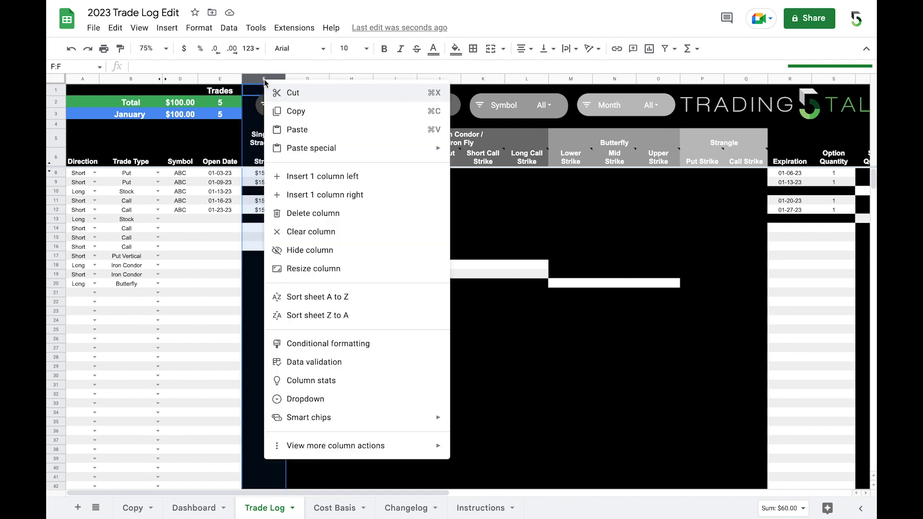
{"action": "left_click", "coordinate": [326, 183]}
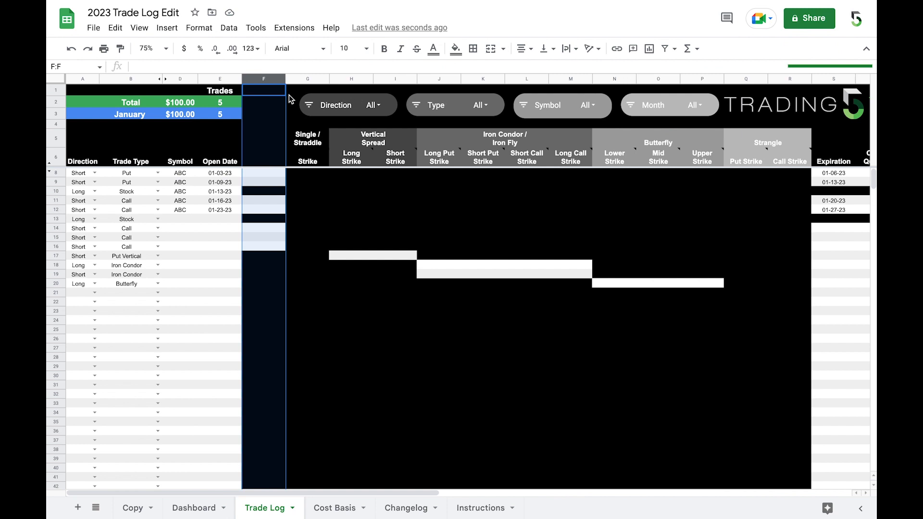
- Delete the cells F1:F4 at the top of the new blank column, shifting the remaining header cells left
{"action": "left_click", "coordinate": [272, 93]}
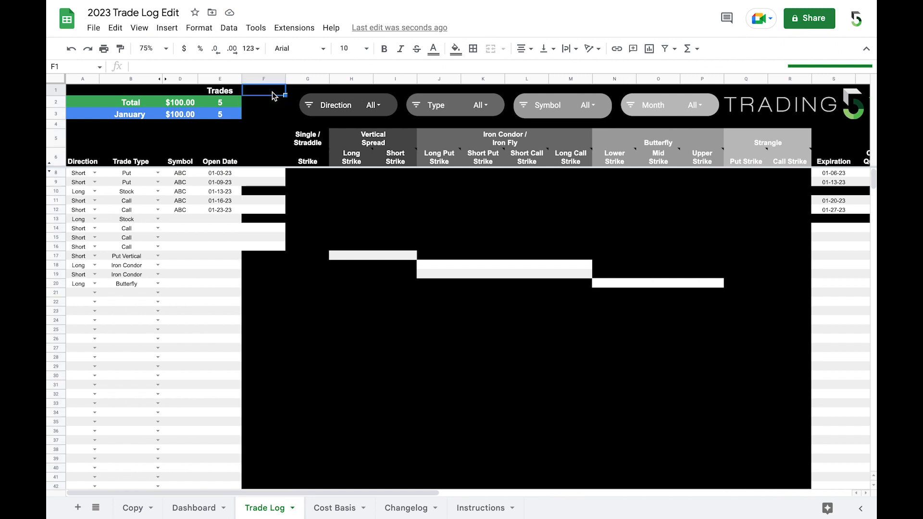
{"action": "key", "text": "shift+Down"}
{"action": "key", "text": "shift+Down"}
{"action": "key", "text": "shift+Down"}
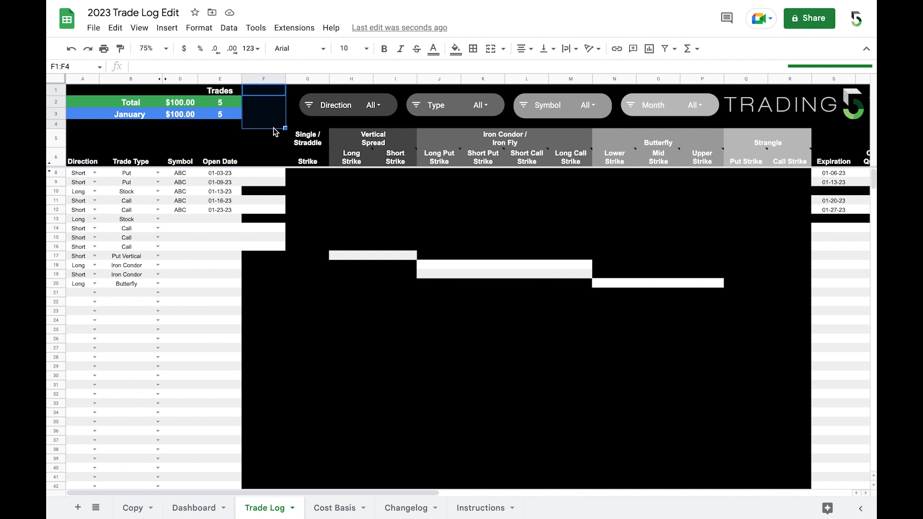
{"action": "left_click", "coordinate": [263, 91]}
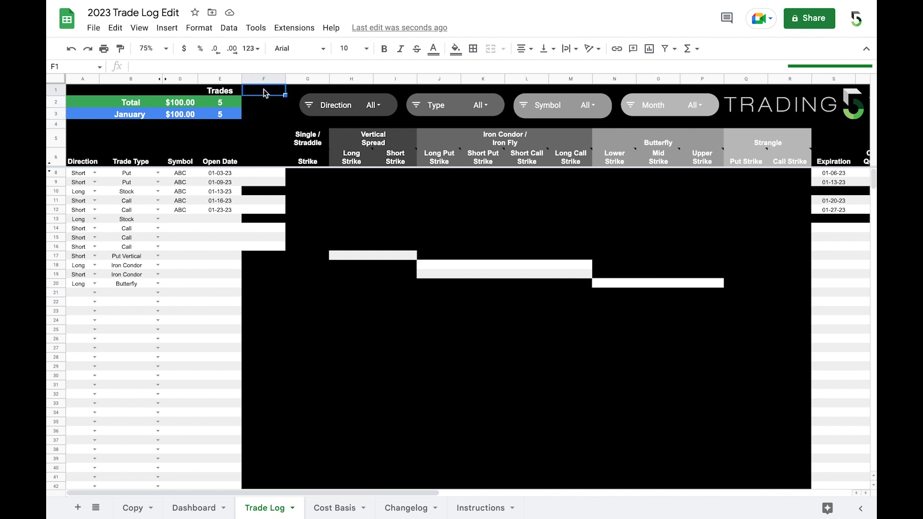
{"action": "key", "text": "shift+Down"}
{"action": "key", "text": "shift+Down"}
{"action": "key", "text": "shift+Down"}
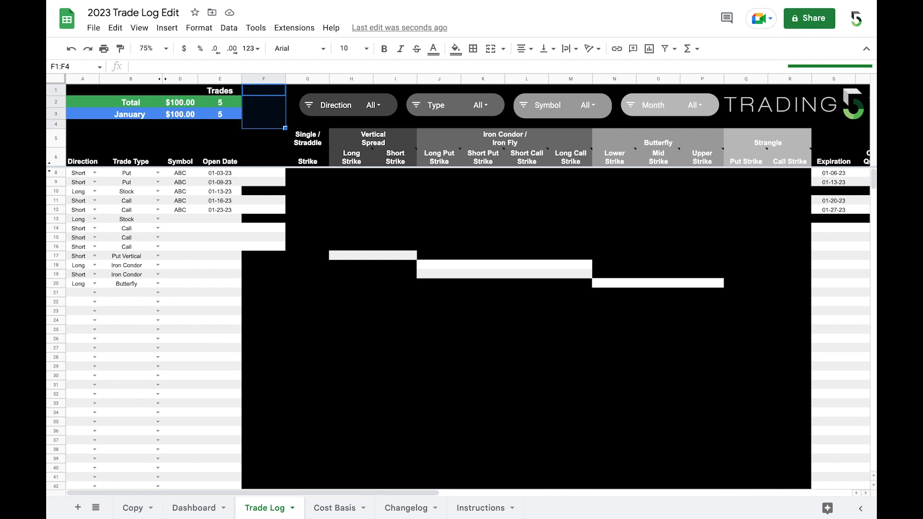
{"action": "right_click", "coordinate": [261, 108]}
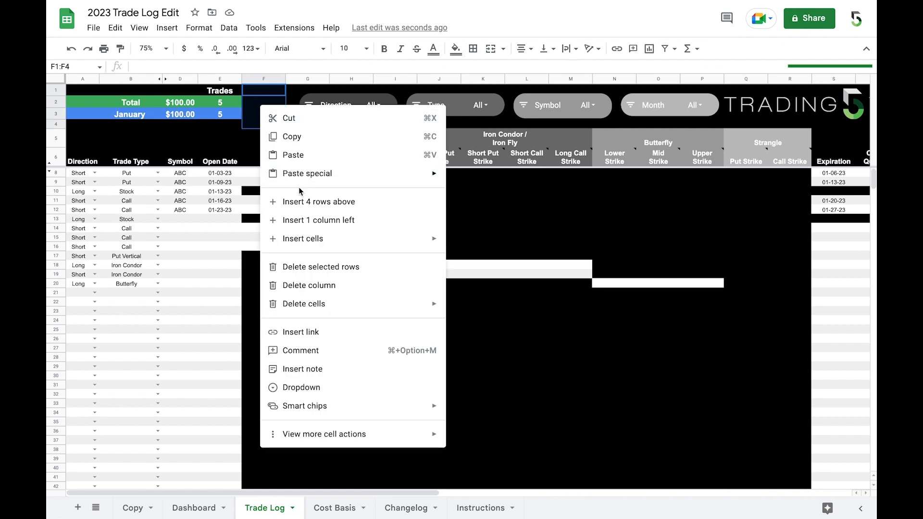
{"action": "mouse_move", "coordinate": [320, 307]}
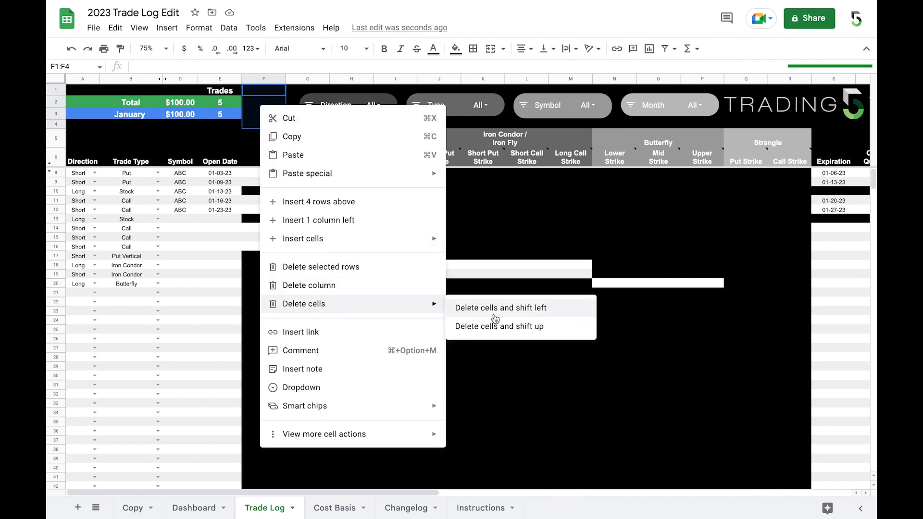
{"action": "left_click", "coordinate": [497, 312]}
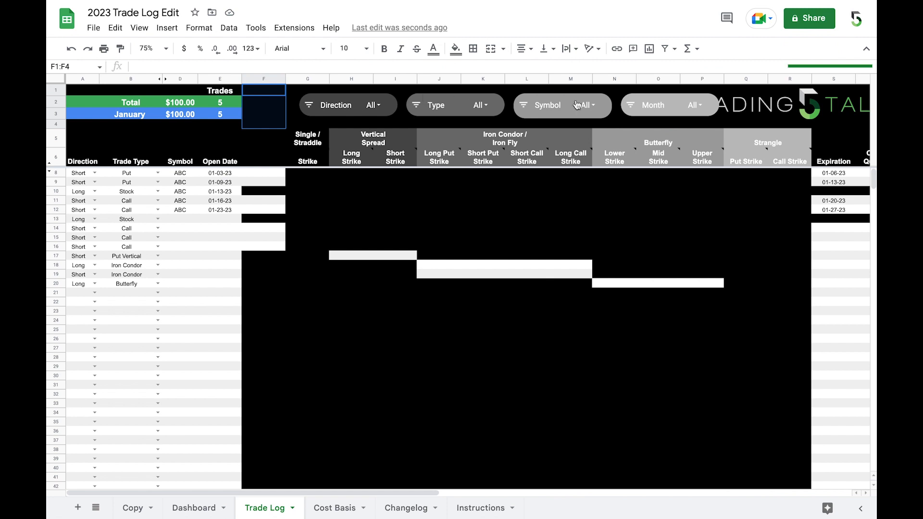
- Shift the Direction, Type, Symbol and Month slicers together to the left until the row begins over column F, clear of the logo
{"action": "left_click", "coordinate": [352, 104]}
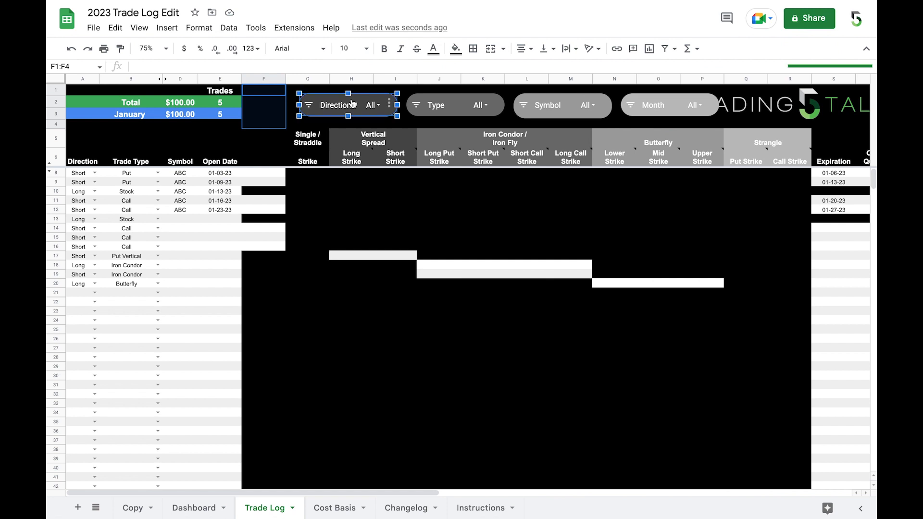
{"action": "left_click", "coordinate": [459, 97], "text": "shift"}
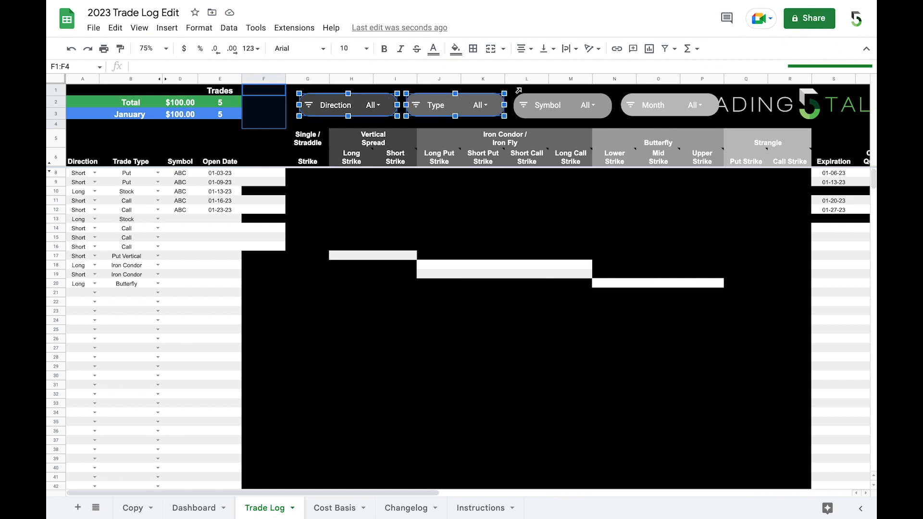
{"action": "left_click", "coordinate": [566, 102], "text": "shift"}
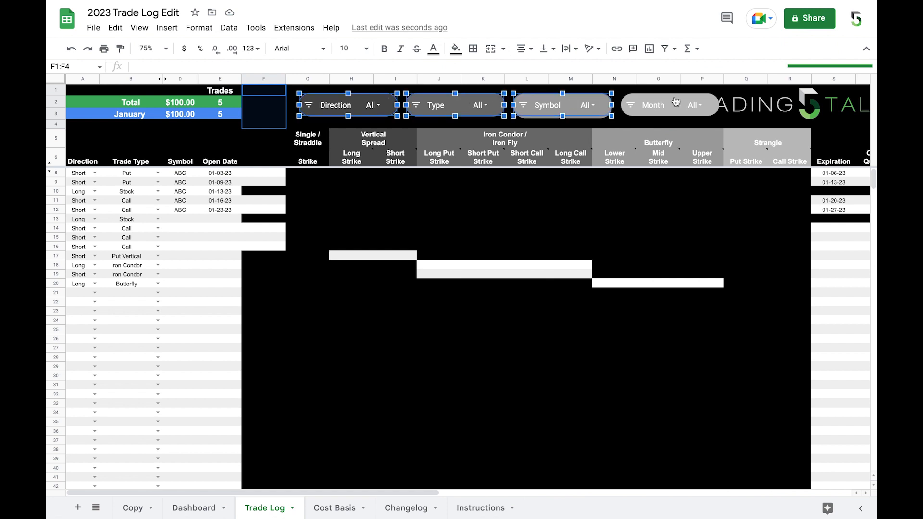
{"action": "left_click", "coordinate": [675, 101], "text": "shift"}
{"action": "key", "text": "Left"}
{"action": "key", "text": "Left"}
{"action": "key", "text": "Left"}
{"action": "key", "text": "Left"}
{"action": "key", "text": "Left"}
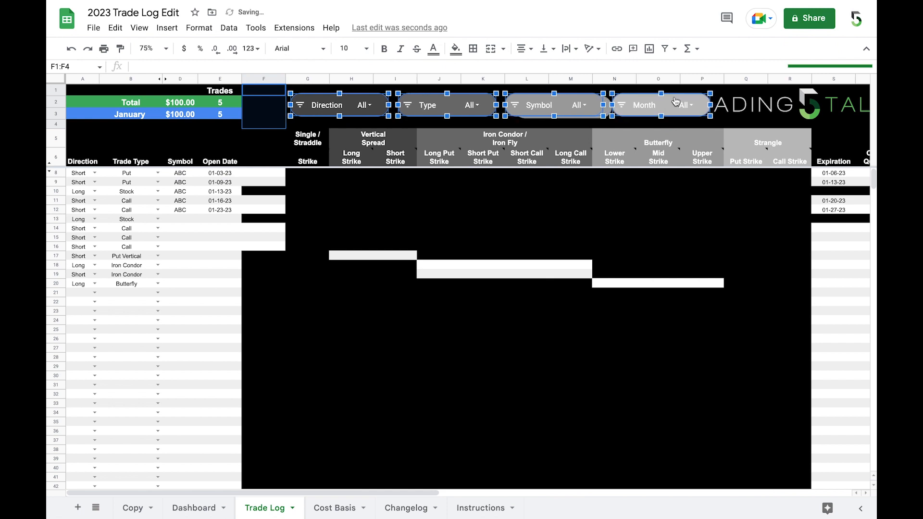
{"action": "key", "text": "Left"}
{"action": "key", "text": "Left"}
{"action": "key", "text": "Left"}
{"action": "key", "text": "Left"}
{"action": "key", "text": "Left"}
{"action": "key", "text": "Left"}
{"action": "key", "text": "Left"}
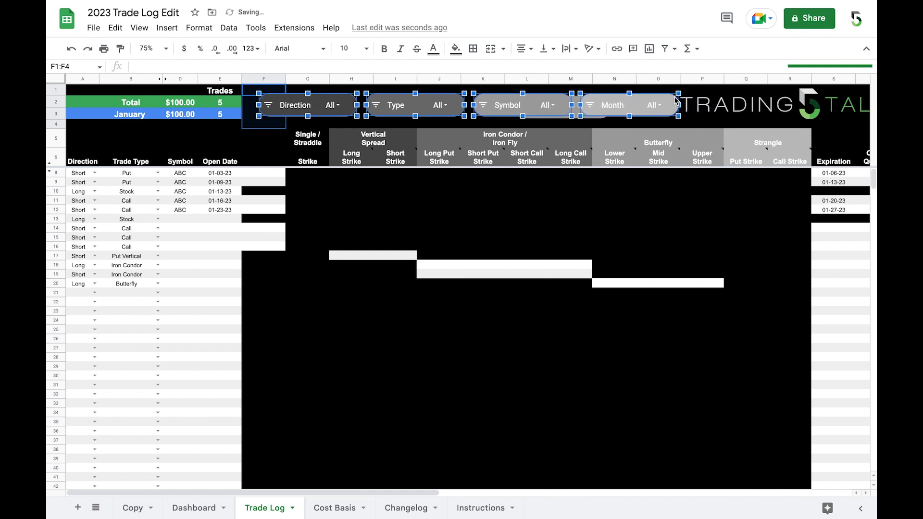
{"action": "key", "text": "Right"}
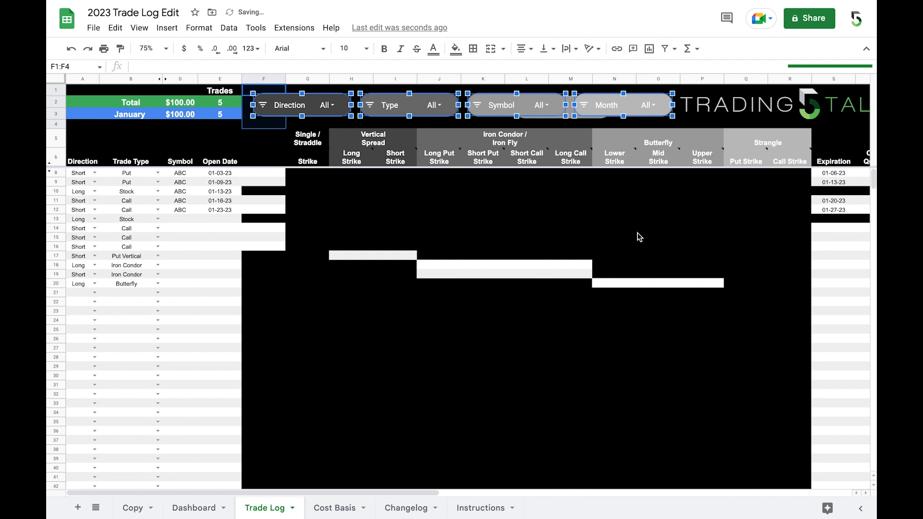
- Delete the duplicate Symbol slicer lying behind the Symbol and Month slicers
{"action": "left_click", "coordinate": [622, 277]}
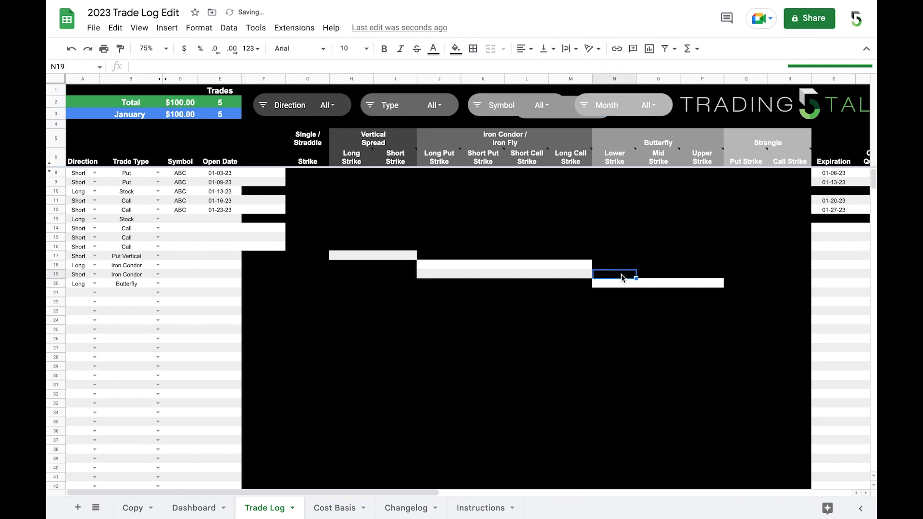
{"action": "left_click", "coordinate": [570, 98]}
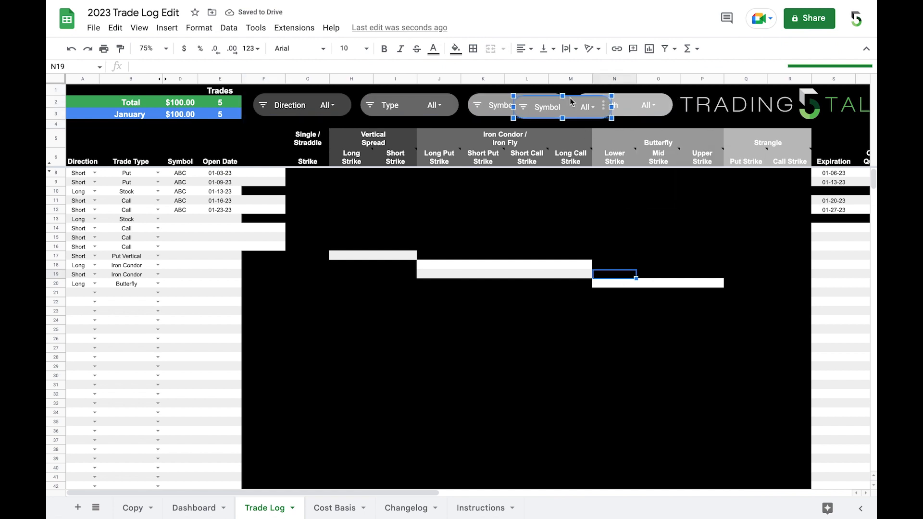
{"action": "key", "text": "Delete"}
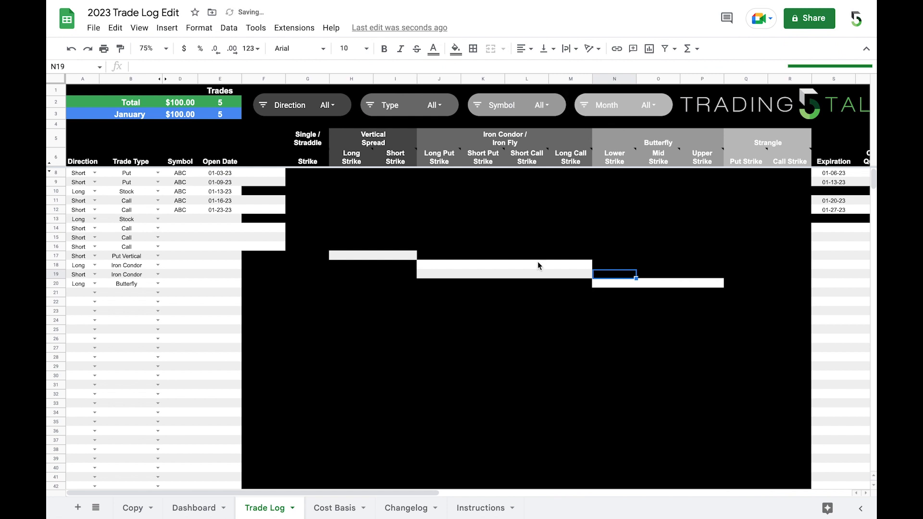
- Enter the header Delta in F6 and the sample value 0.3 in F8 of the new column
{"action": "left_click", "coordinate": [269, 161]}
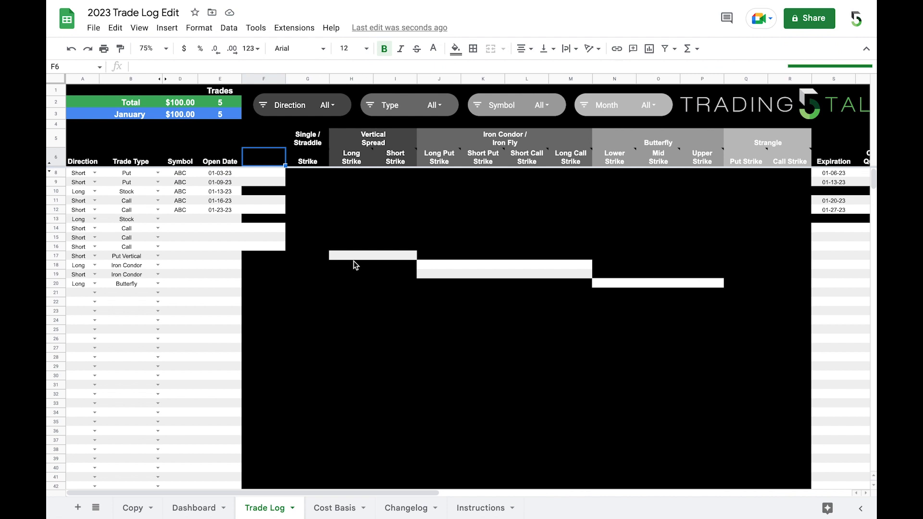
{"action": "type", "text": "Delta"}
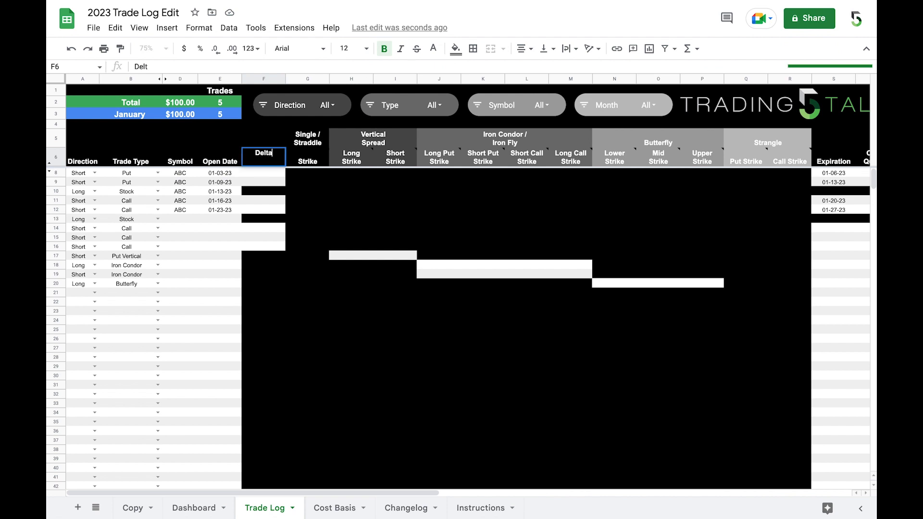
{"action": "key", "text": "Return"}
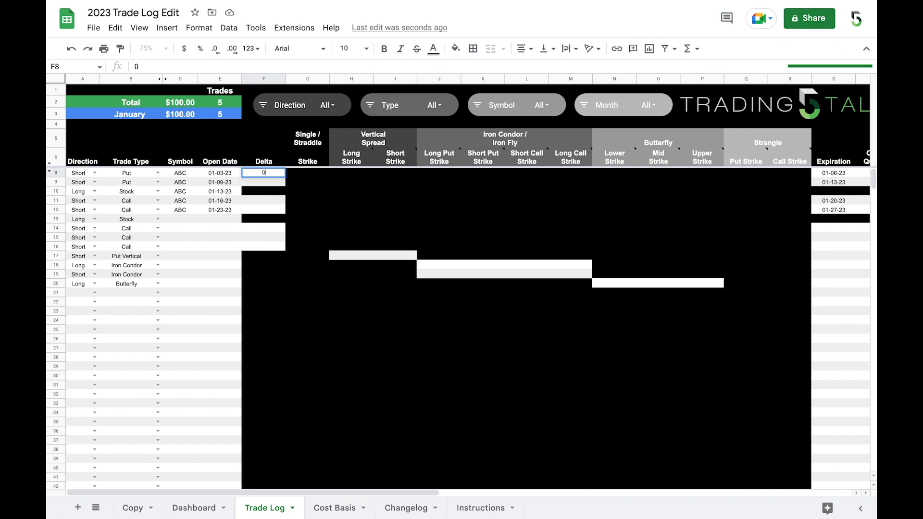
{"action": "type", "text": "0.3"}
{"action": "key", "text": "Return"}
{"action": "key", "text": "Up"}
- Format the whole Delta column F as Number with two decimal places
{"action": "left_click", "coordinate": [262, 79]}
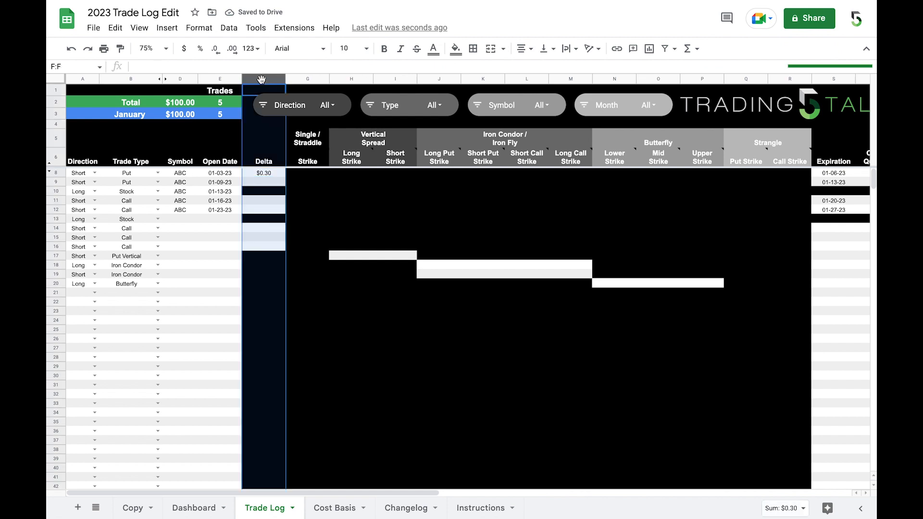
{"action": "left_click", "coordinate": [259, 49]}
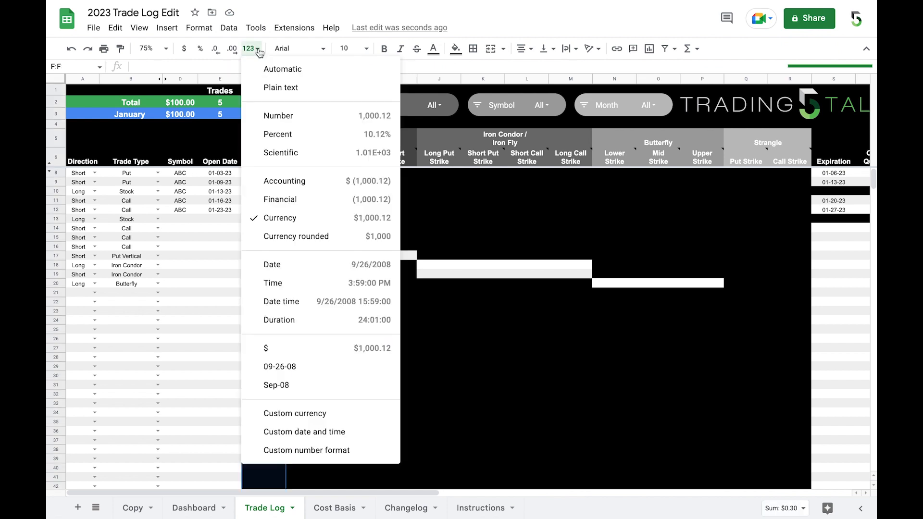
{"action": "left_click", "coordinate": [287, 118]}
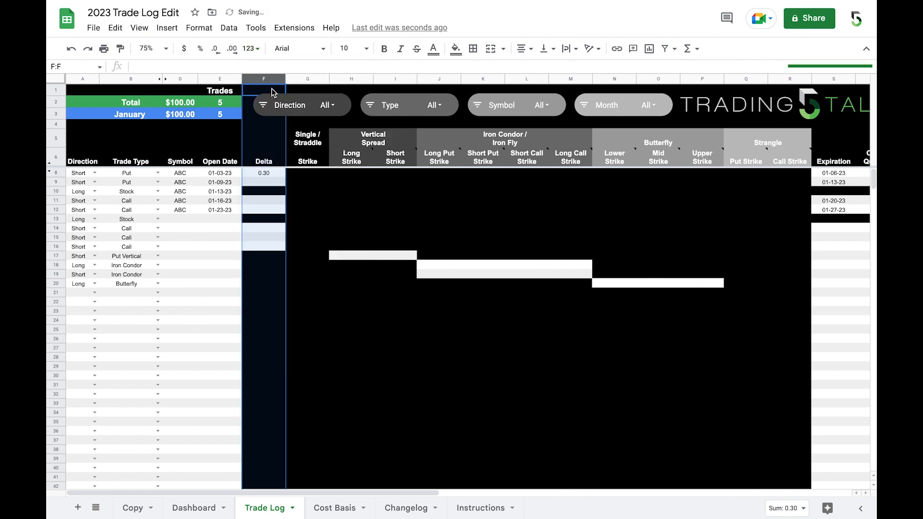
{"action": "left_click", "coordinate": [232, 51]}
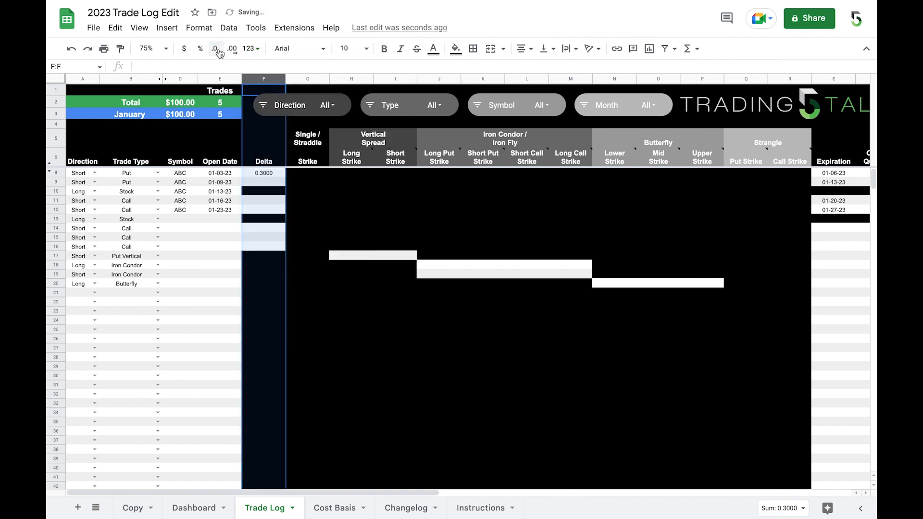
{"action": "left_click", "coordinate": [216, 50]}
- Enter 30 as the delta in F8 and reduce its display to zero decimal places
{"action": "left_click", "coordinate": [270, 177]}
{"action": "type", "text": "30"}
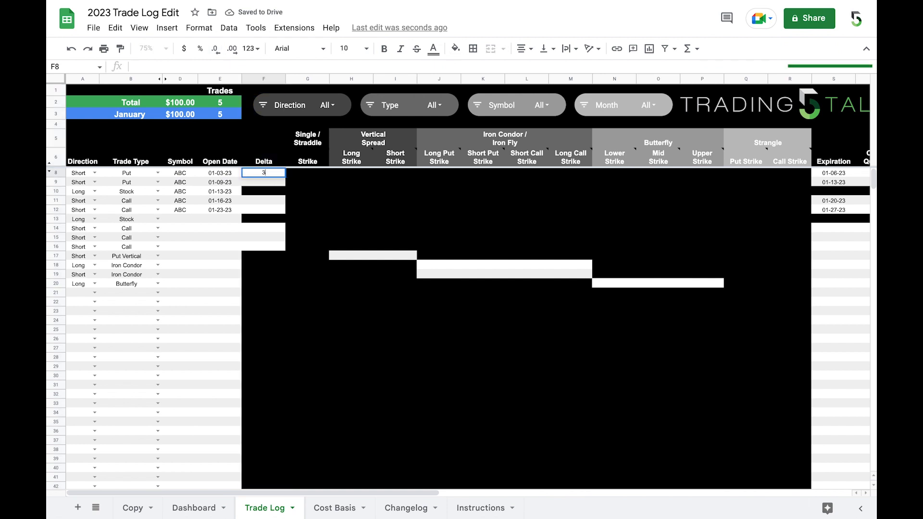
{"action": "key", "text": "Return"}
{"action": "left_click", "coordinate": [260, 173]}
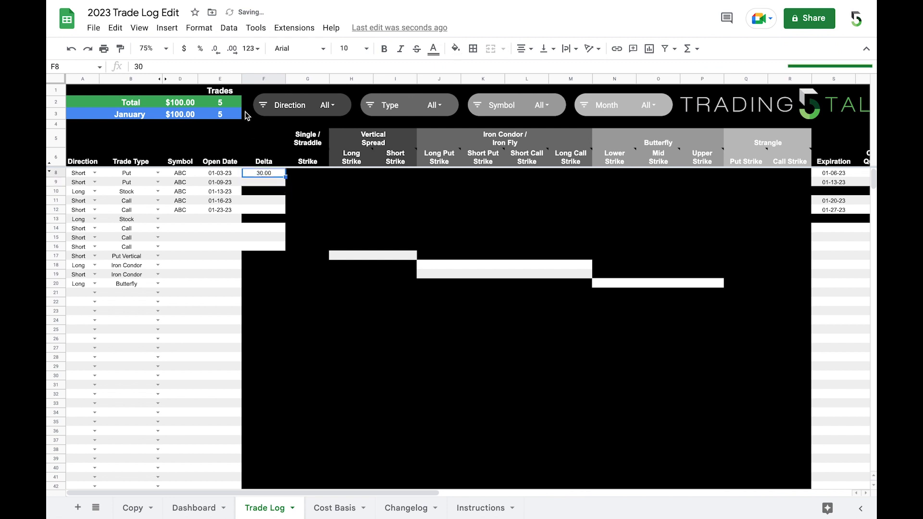
{"action": "left_click", "coordinate": [216, 50]}
{"action": "left_click", "coordinate": [216, 50]}
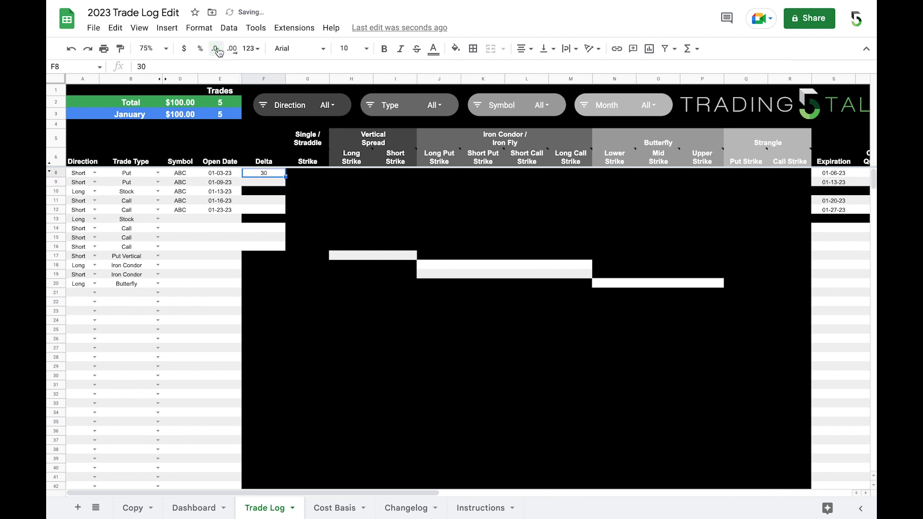
- Restore two decimal places in F8 and enter 0.3 as the delta
{"action": "left_click", "coordinate": [232, 49]}
{"action": "left_click", "coordinate": [232, 49]}
{"action": "type", "text": "0.3"}
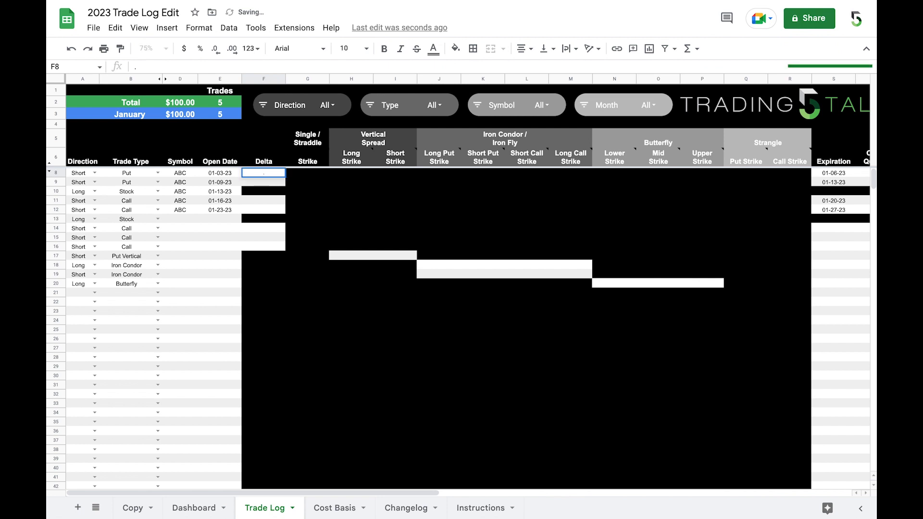
{"action": "key", "text": "Return"}
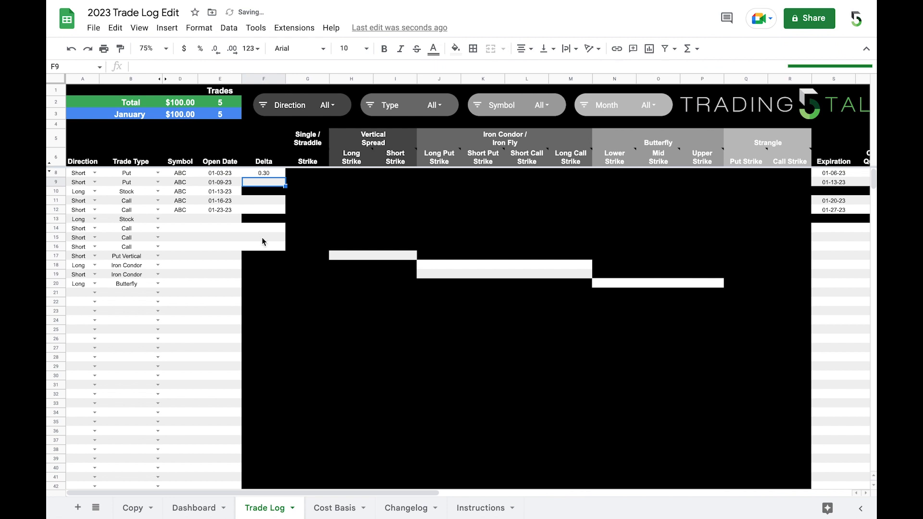
- Change the range of the NOT(regexmatch) conditional format rule on F7:G501 to start at column G, excluding the Delta column
{"action": "left_click", "coordinate": [258, 79]}
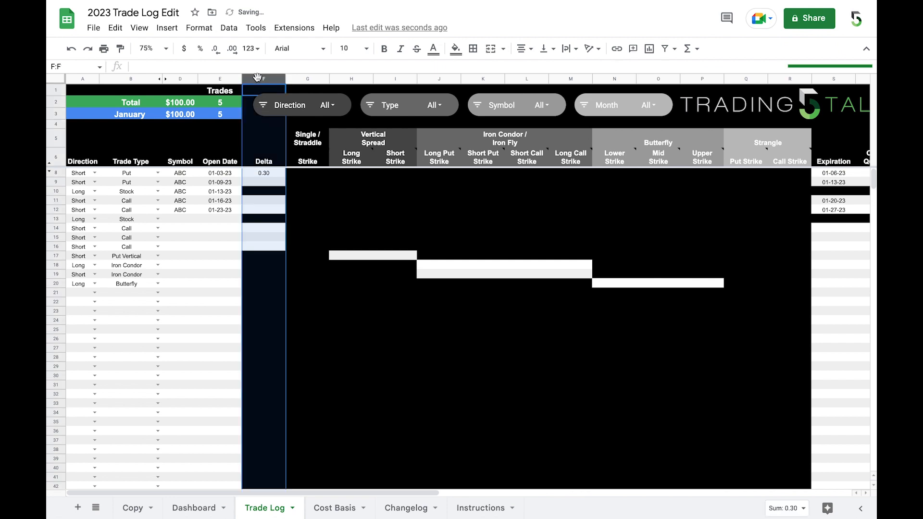
{"action": "left_click", "coordinate": [269, 214]}
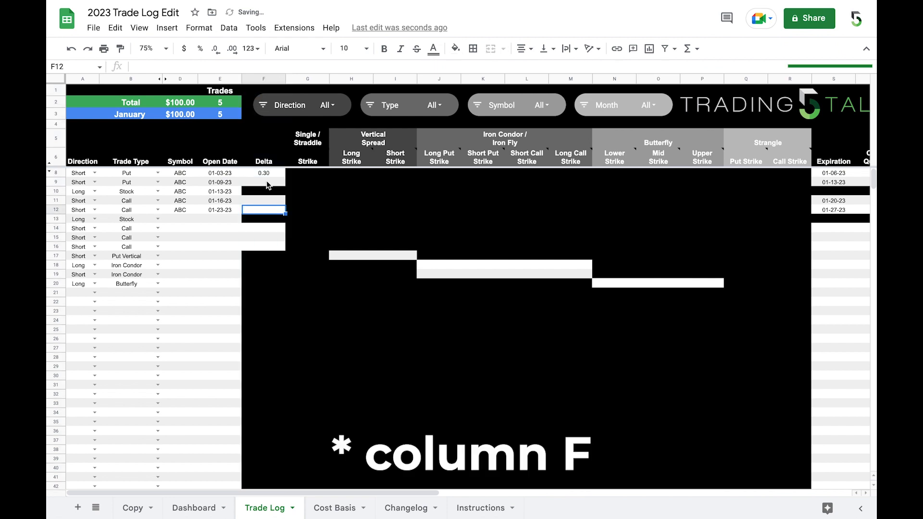
{"action": "left_click", "coordinate": [267, 192]}
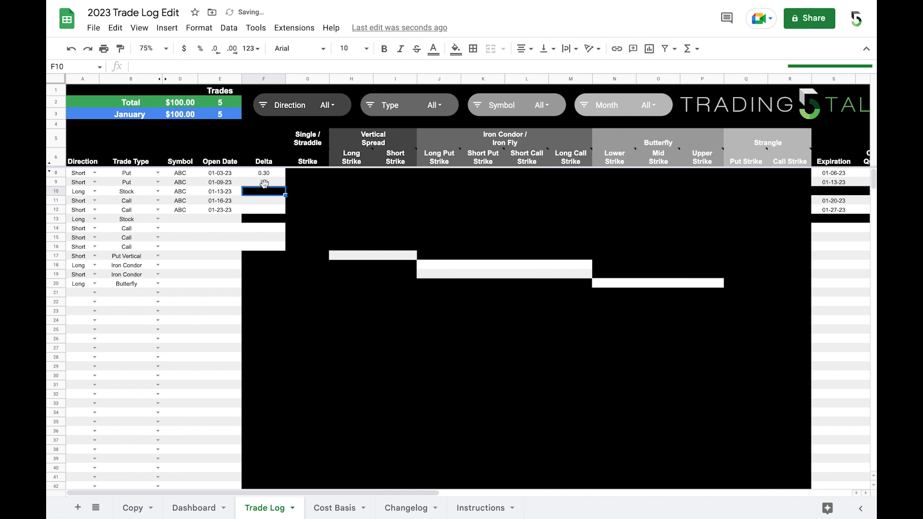
{"action": "left_click", "coordinate": [199, 28]}
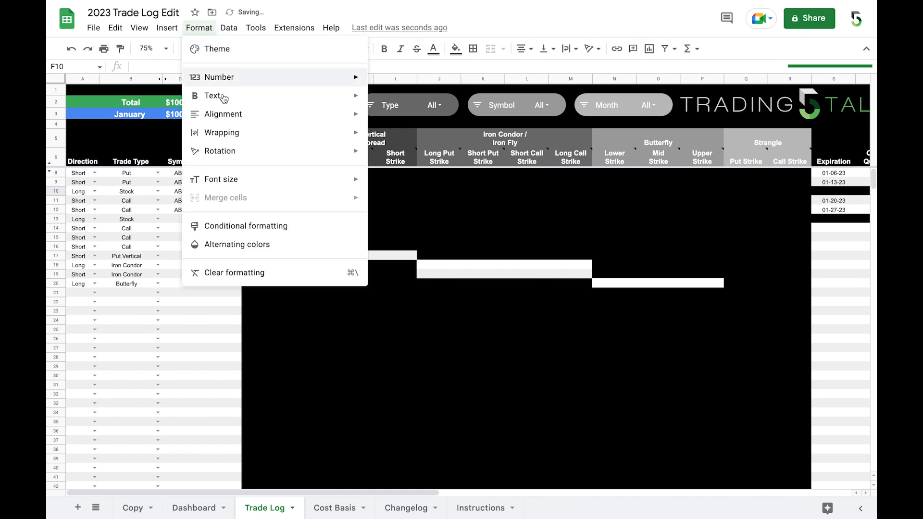
{"action": "left_click", "coordinate": [246, 226]}
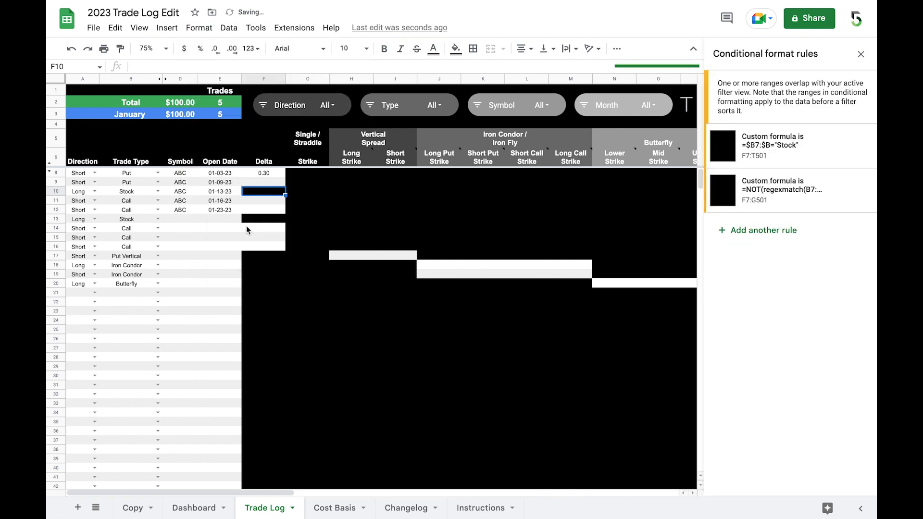
{"action": "left_click", "coordinate": [787, 195]}
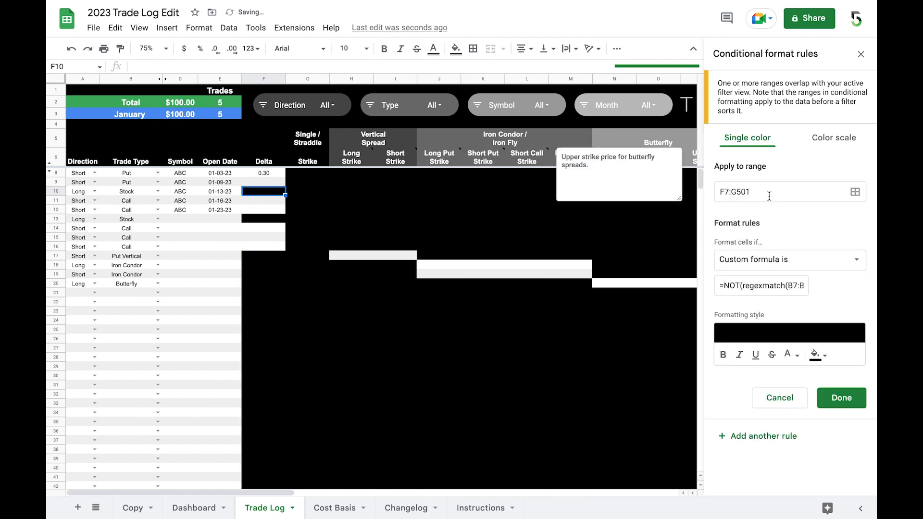
{"action": "left_click", "coordinate": [726, 192]}
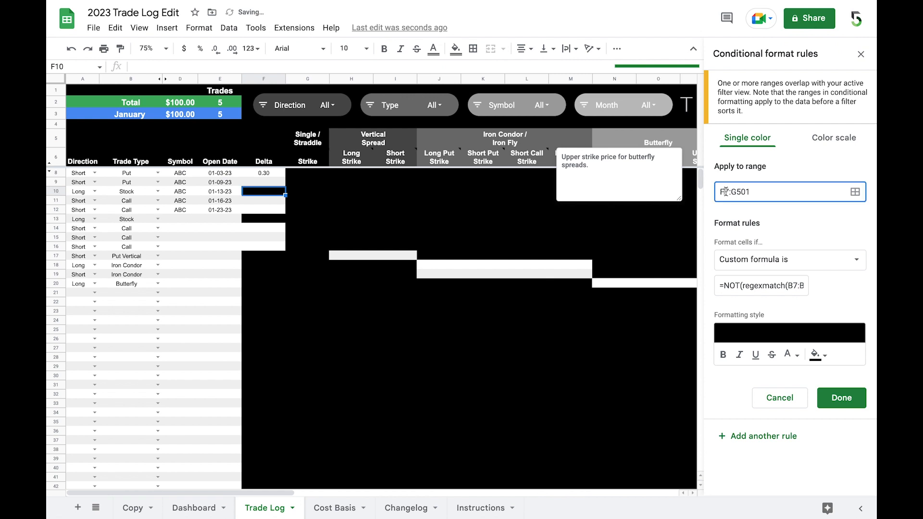
{"action": "key", "text": "ctrl+a"}
{"action": "type", "text": "F7:T501"}
{"action": "left_click", "coordinate": [820, 393]}
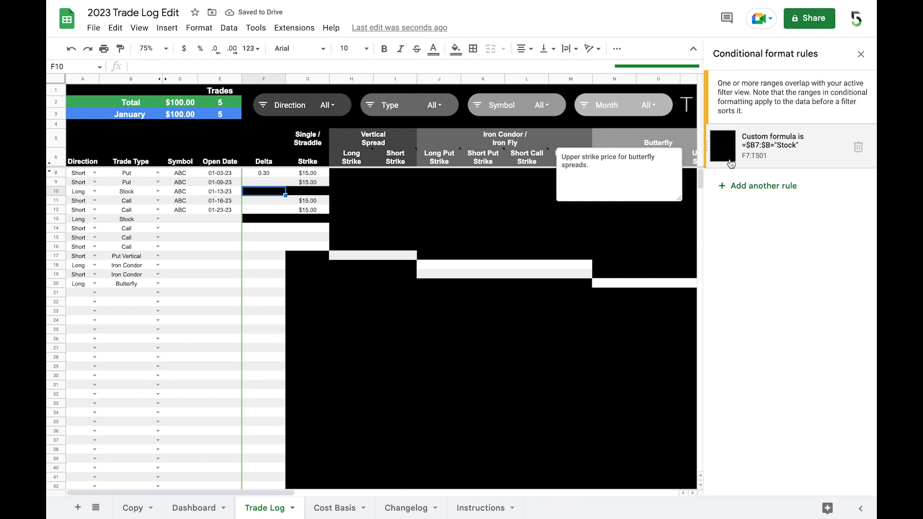
- Set the range of the "Stock" conditional format rule to G7:T501 and close the conditional formatting rules
{"action": "left_click", "coordinate": [779, 153]}
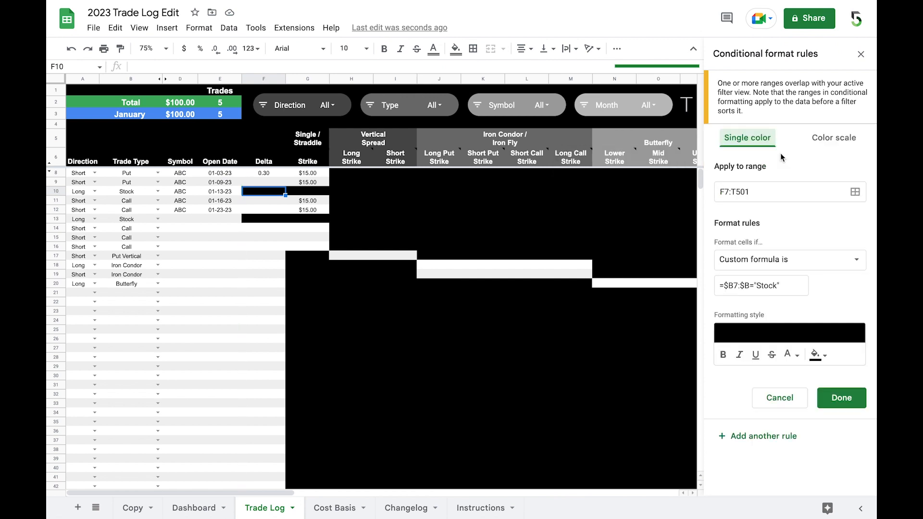
{"action": "left_click", "coordinate": [725, 192]}
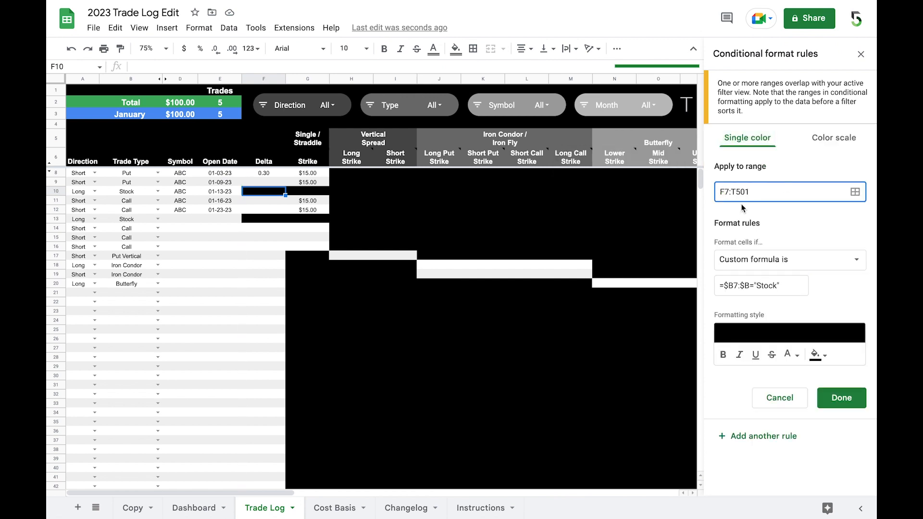
{"action": "type", "text": "G"}
{"action": "left_click", "coordinate": [259, 173]}
{"action": "left_click", "coordinate": [474, 308]}
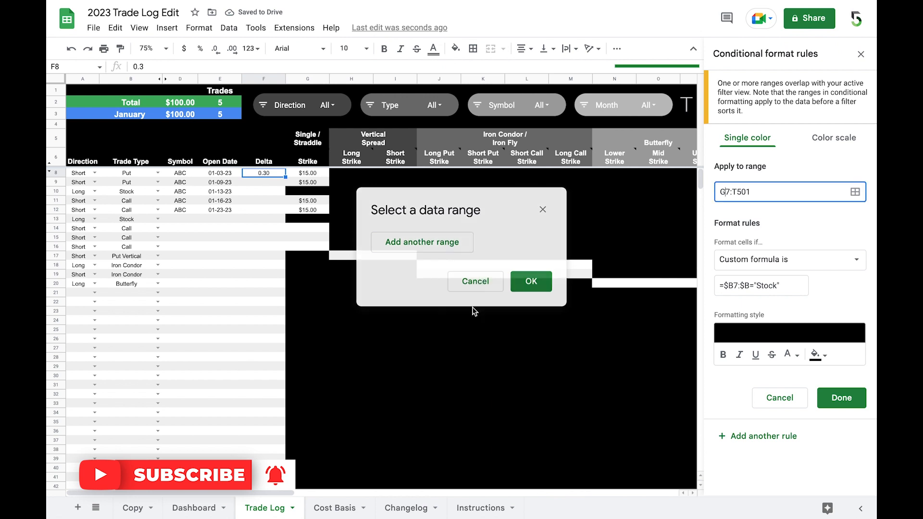
{"action": "left_click", "coordinate": [836, 400]}
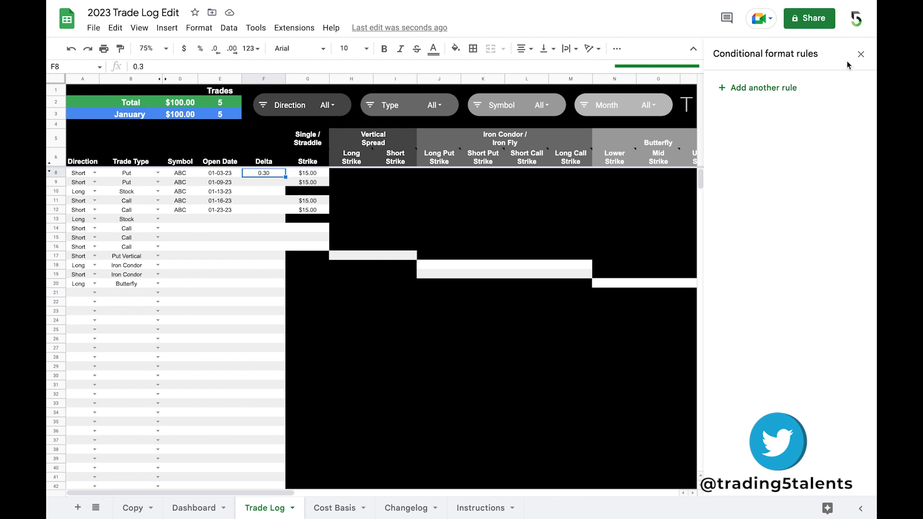
{"action": "left_click", "coordinate": [860, 54]}
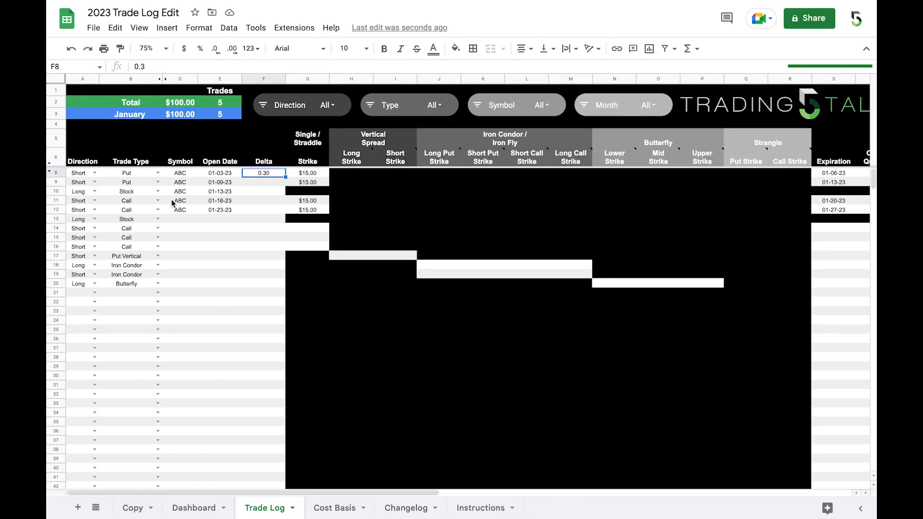
- Unhide row 7 above the first trade entry
{"action": "left_click", "coordinate": [50, 173]}
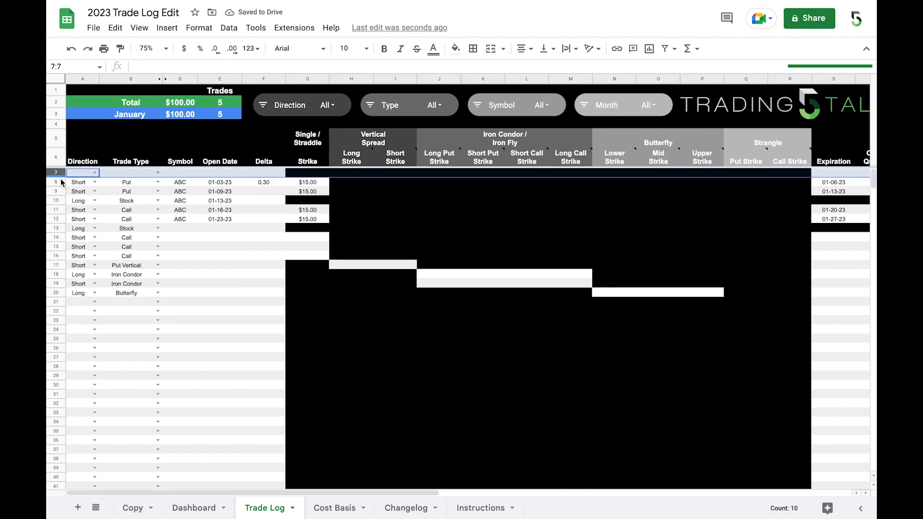
- Undo the last row unhide, then unhide row 7 again by selecting rows 6 through 8
{"action": "key", "text": "ctrl+z"}
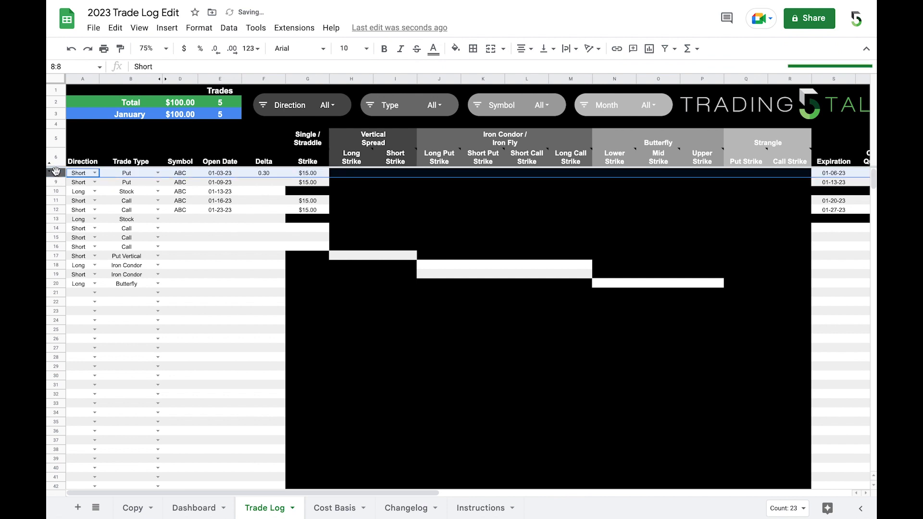
{"action": "left_click", "coordinate": [57, 159], "text": "shift"}
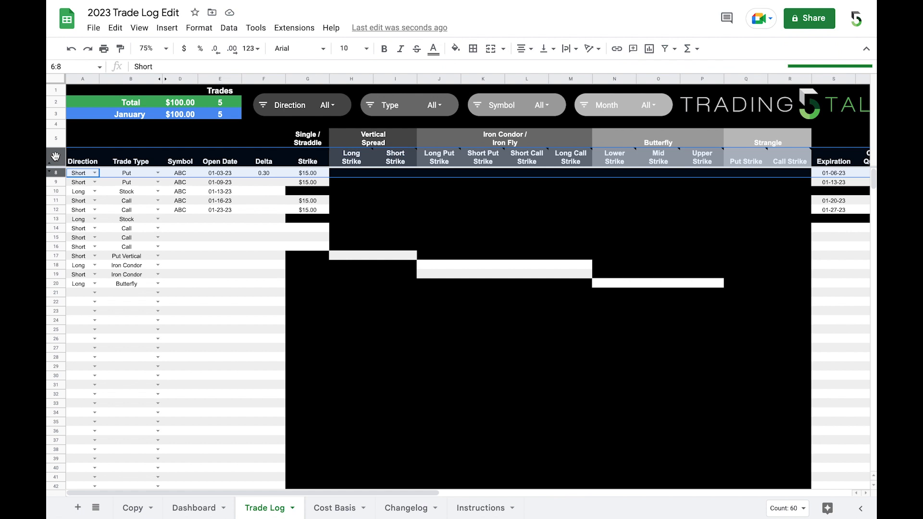
{"action": "right_click", "coordinate": [55, 157]}
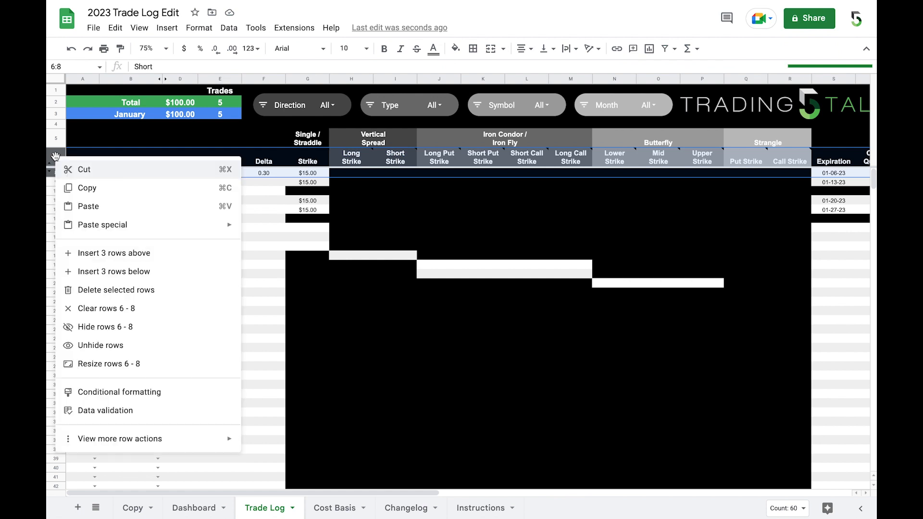
{"action": "left_click", "coordinate": [123, 353]}
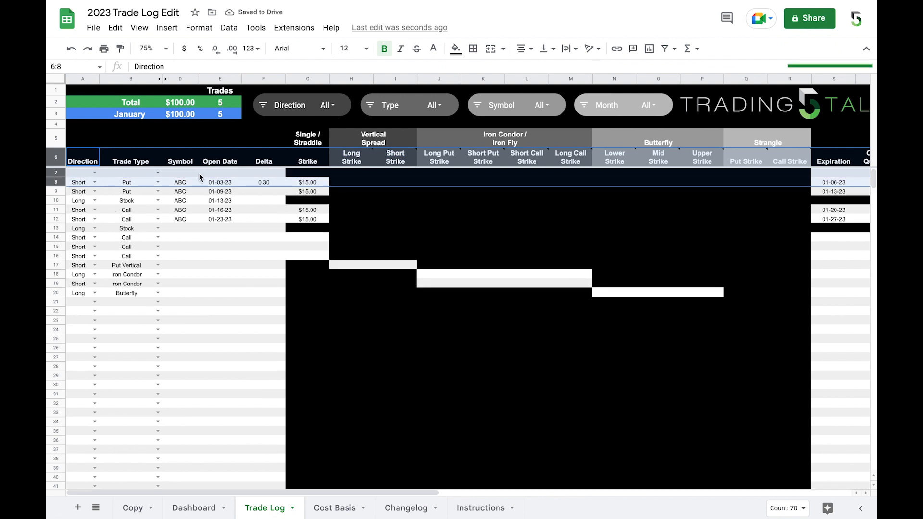
{"action": "left_click", "coordinate": [263, 191]}
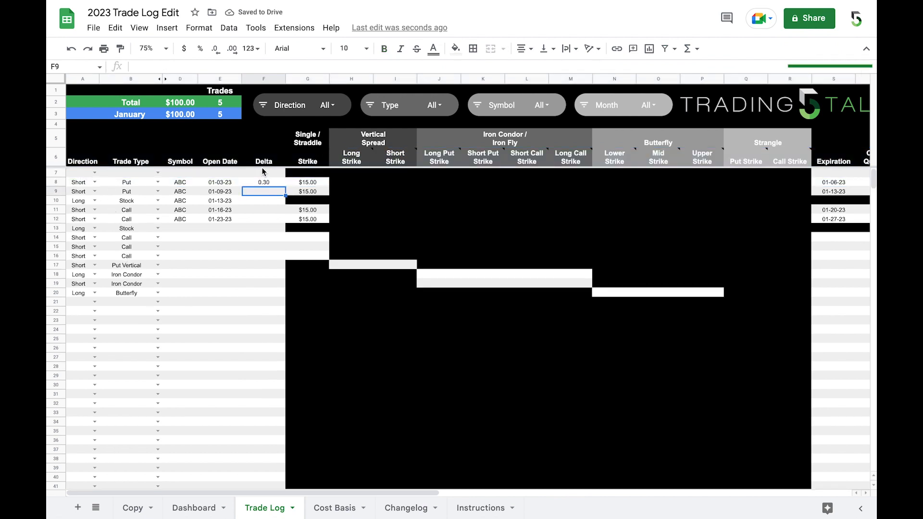
{"action": "left_click", "coordinate": [262, 171]}
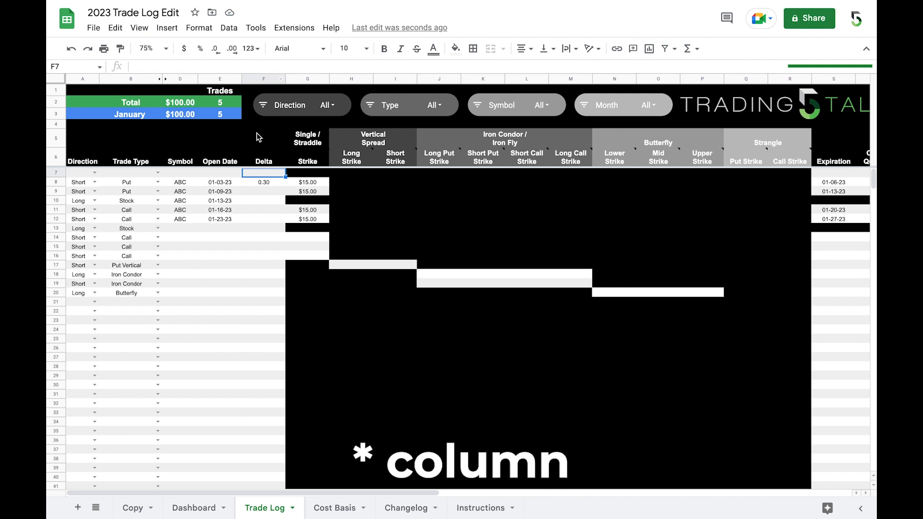
- Enlarge the formula bar and change the column header in F6 to "Example"
{"action": "left_click_drag", "start_coordinate": [257, 72], "coordinate": [257, 146]}
{"action": "left_click", "coordinate": [266, 255]}
{"action": "left_click", "coordinate": [266, 233]}
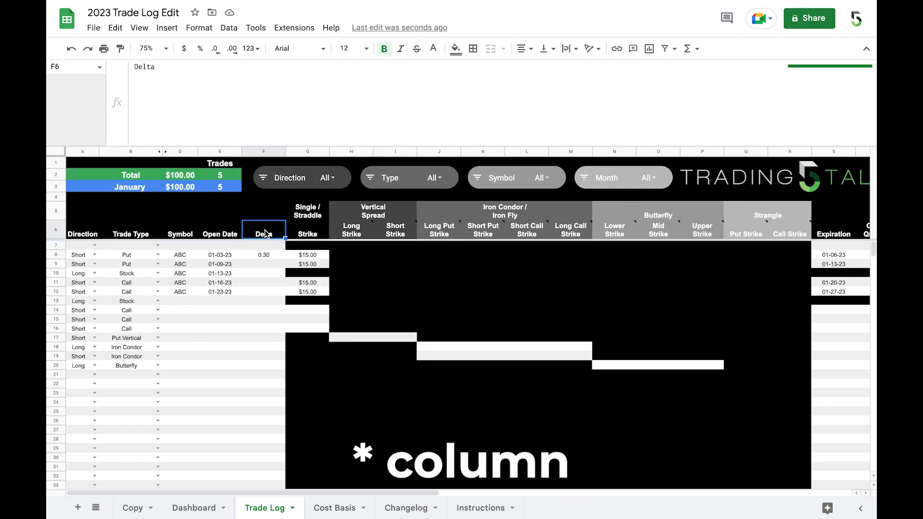
{"action": "type", "text": "Example"}
{"action": "key", "text": "Return"}
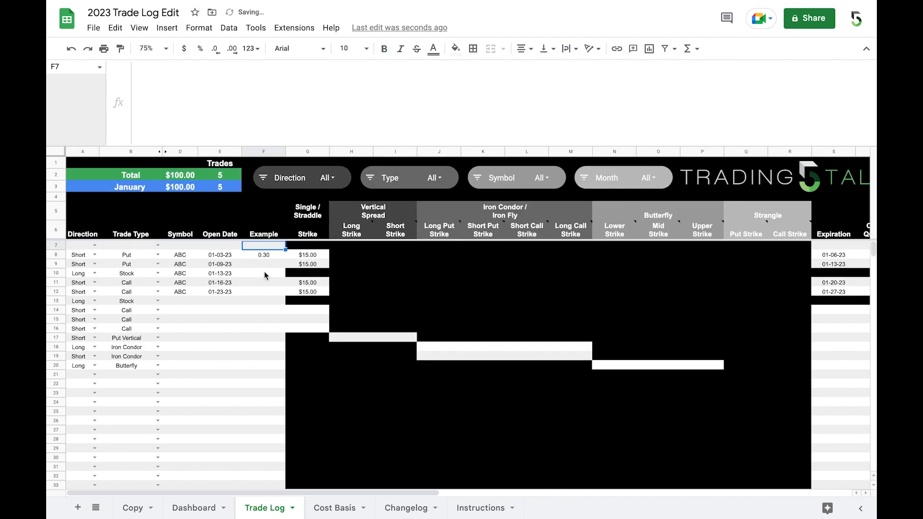
- Enter the formula =E8+1 in F8, referencing the Open Date of the first trade
{"action": "left_click", "coordinate": [258, 255]}
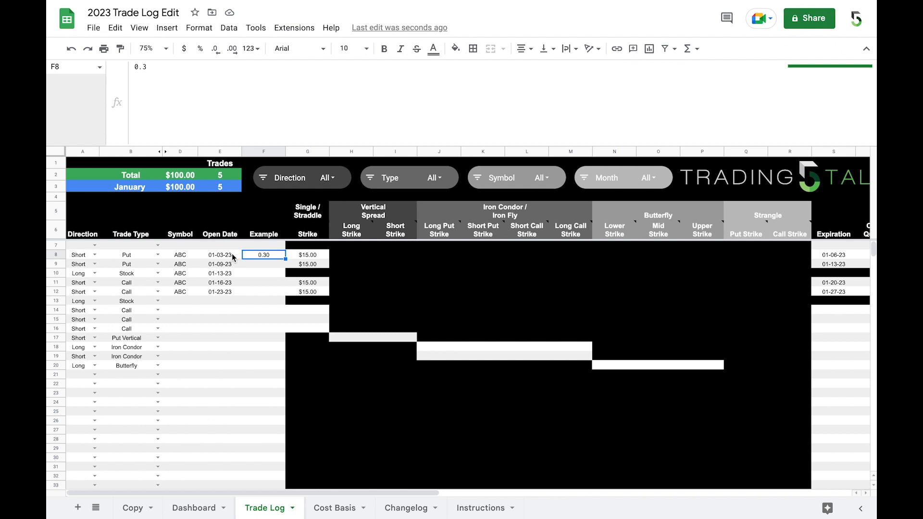
{"action": "type", "text": "="}
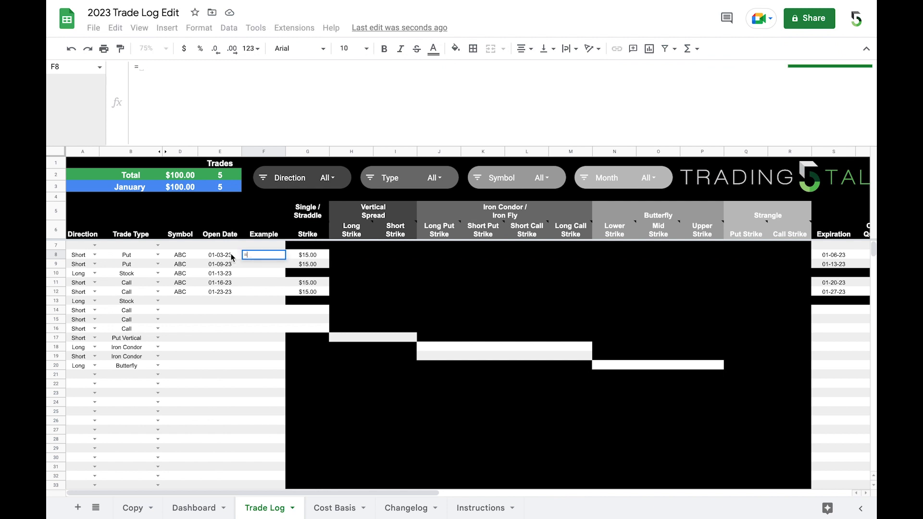
{"action": "left_click", "coordinate": [215, 258]}
{"action": "type", "text": "+1"}
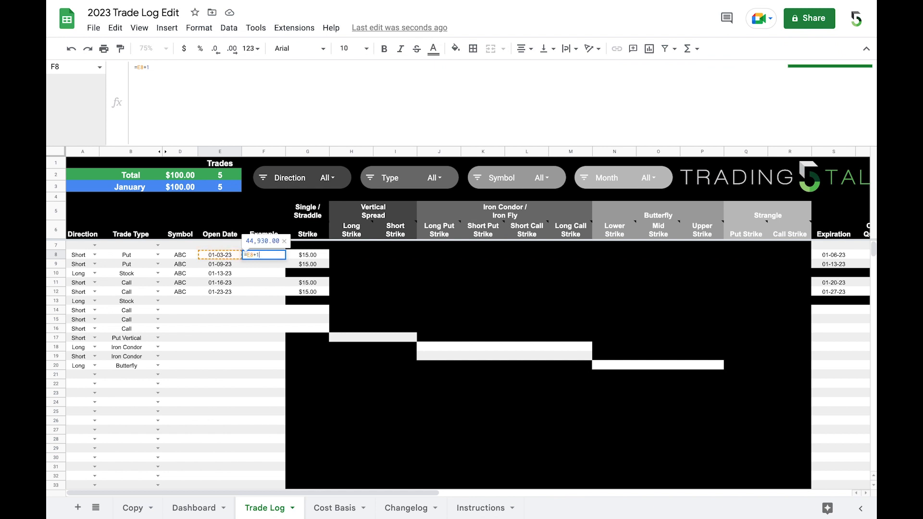
{"action": "key", "text": "Return"}
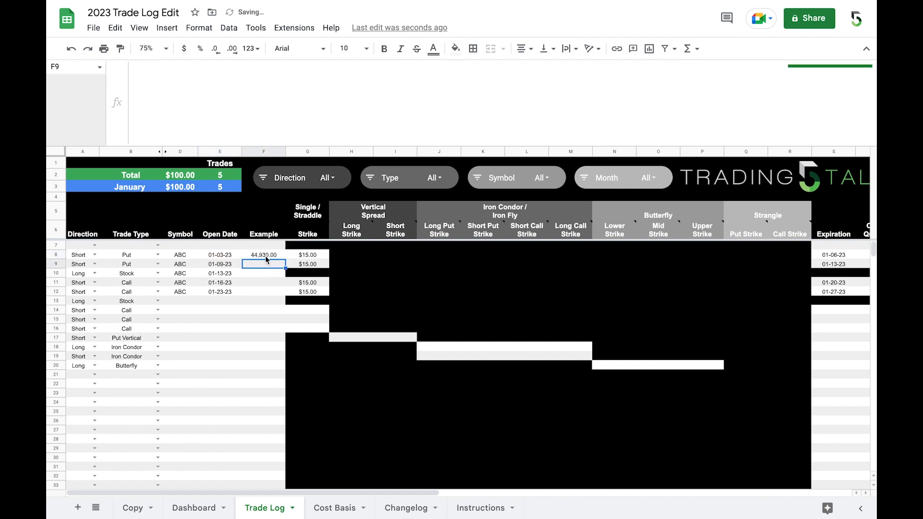
- Format the whole Example column as a date in the 09-26-08 style
{"action": "left_click", "coordinate": [261, 151]}
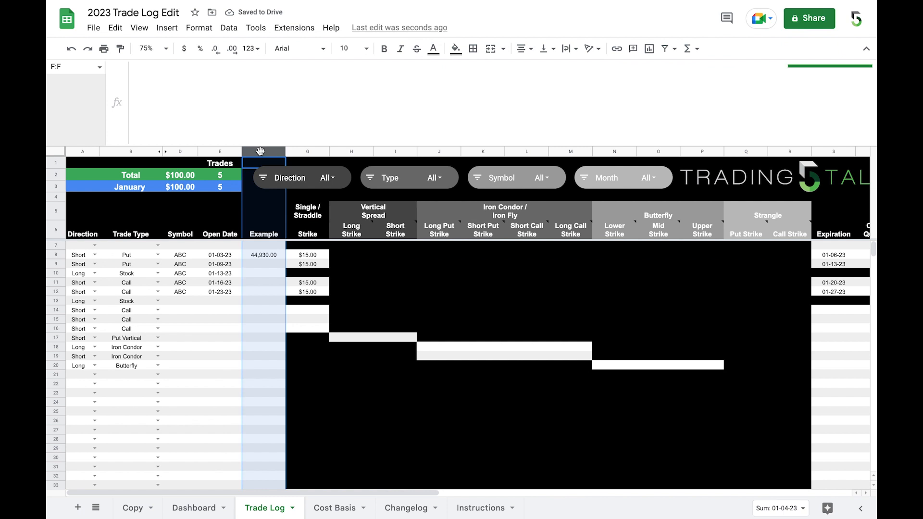
{"action": "left_click", "coordinate": [251, 49]}
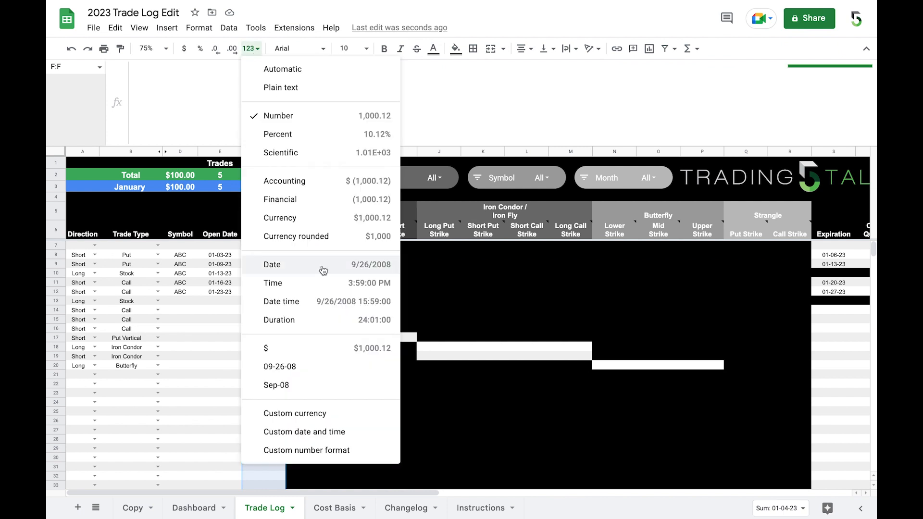
{"action": "left_click", "coordinate": [309, 367]}
- Fill the formula from F8 down through F12 and check the row references in the copies
{"action": "left_click", "coordinate": [266, 254]}
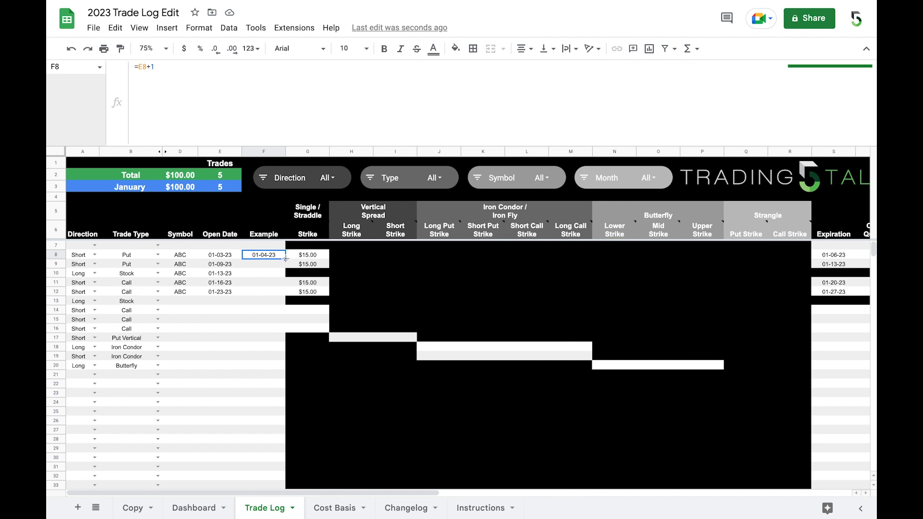
{"action": "left_click_drag", "start_coordinate": [285, 259], "coordinate": [286, 296]}
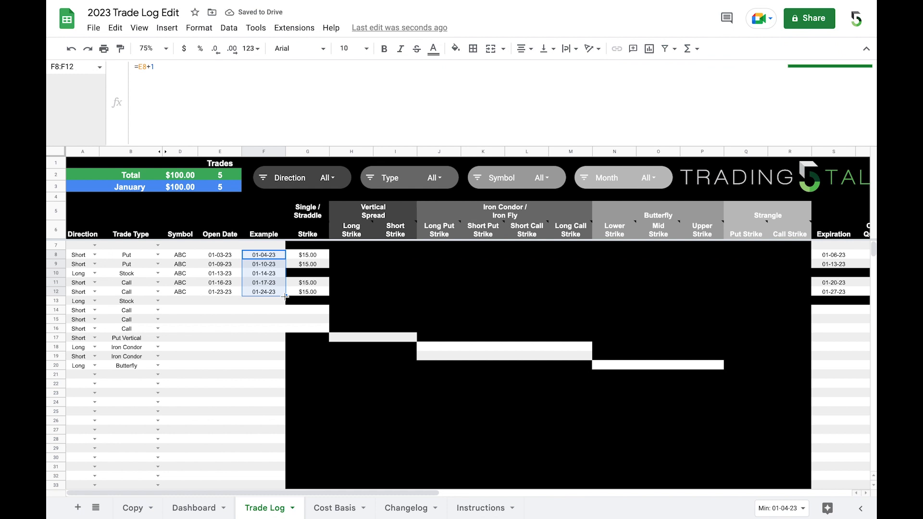
{"action": "left_click", "coordinate": [267, 276]}
{"action": "key", "text": "Up"}
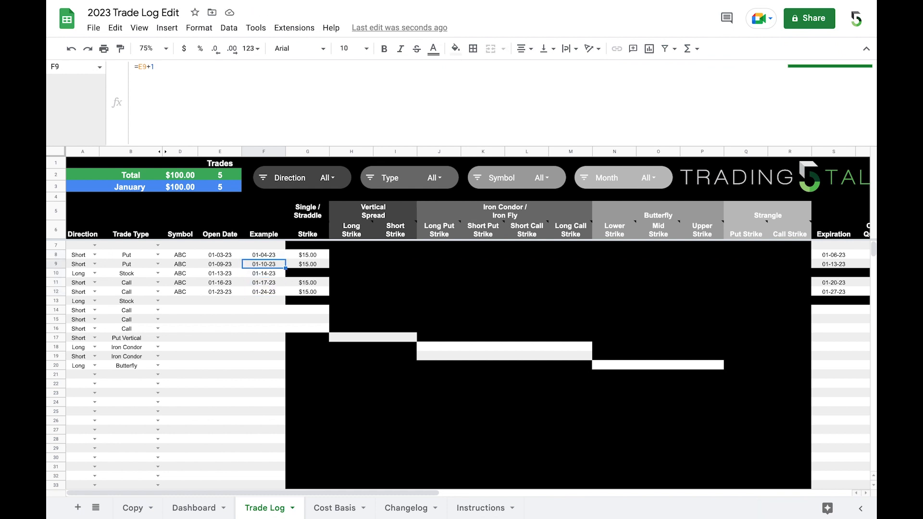
{"action": "key", "text": "Down"}
{"action": "key", "text": "Down"}
{"action": "key", "text": "Down"}
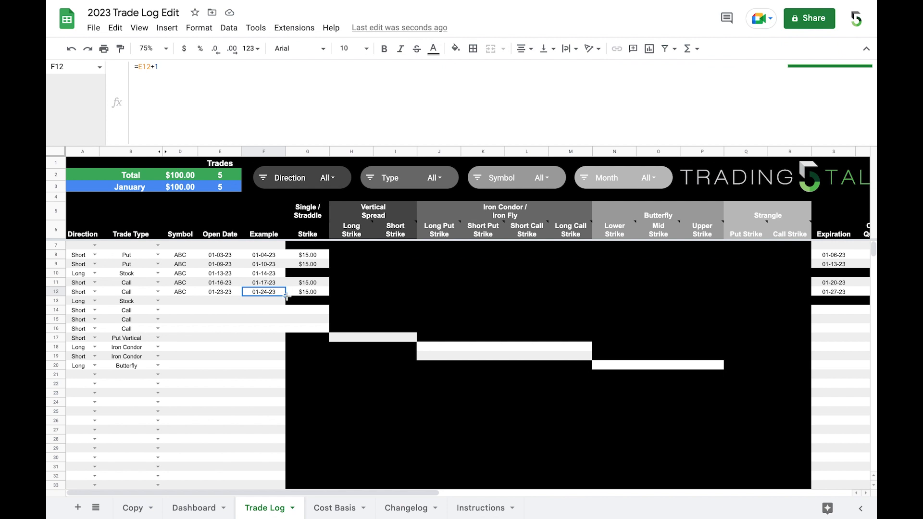
- Fill the F12 formula down through F27 and step through the copied formulas in the rows without open dates
{"action": "left_click_drag", "start_coordinate": [285, 296], "coordinate": [289, 430]}
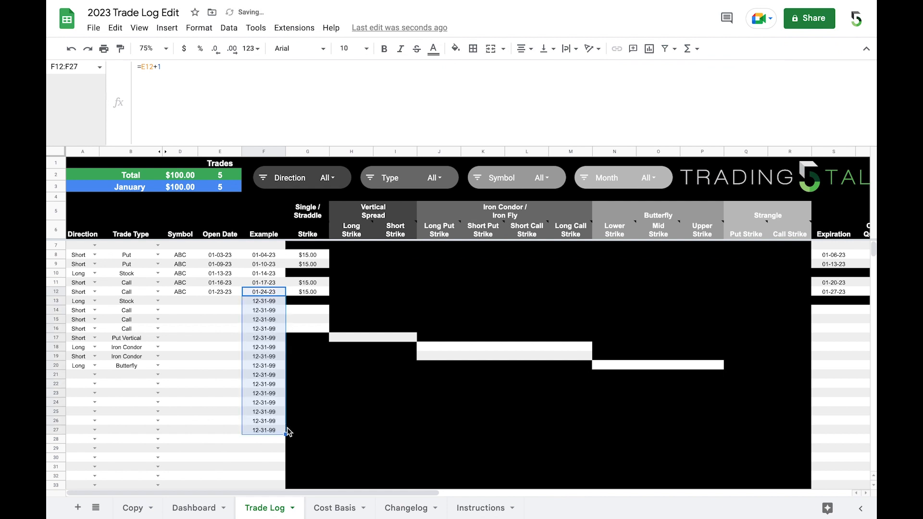
{"action": "left_click", "coordinate": [266, 304]}
{"action": "key", "text": "Down"}
{"action": "key", "text": "Down"}
{"action": "key", "text": "Down"}
{"action": "key", "text": "Down"}
{"action": "key", "text": "Down"}
{"action": "key", "text": "Down"}
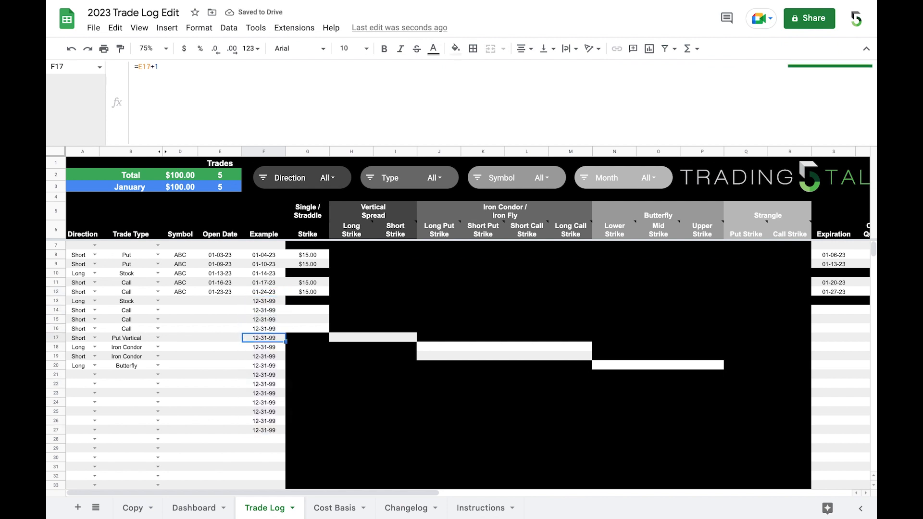
{"action": "key", "text": "Down"}
{"action": "key", "text": "Down"}
{"action": "key", "text": "Down"}
{"action": "key", "text": "Down"}
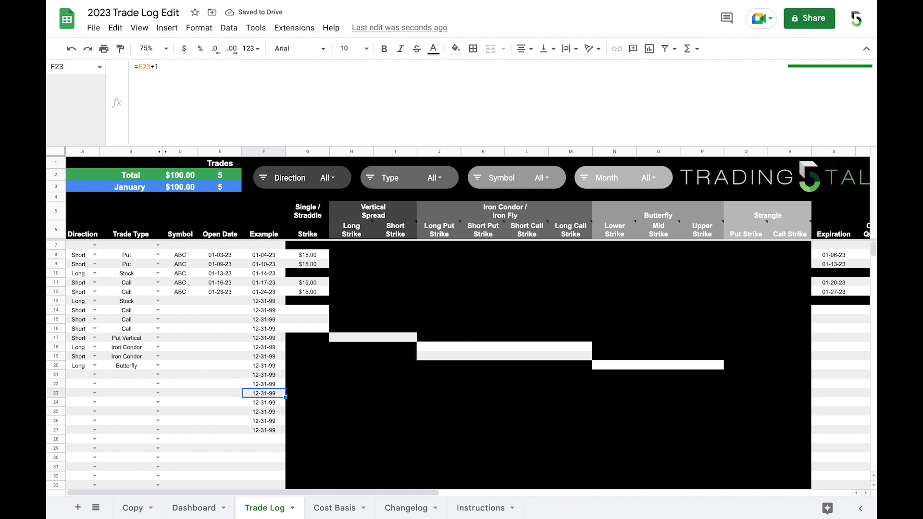
- Compare the filled formulas in the Example column with the blank Open Date cells they reference around rows 13 to 16
{"action": "key", "text": "Up"}
{"action": "key", "text": "Up"}
{"action": "key", "text": "Up"}
{"action": "key", "text": "Up"}
{"action": "key", "text": "Up"}
{"action": "key", "text": "Up"}
{"action": "key", "text": "Up"}
{"action": "key", "text": "Up"}
{"action": "key", "text": "Up"}
{"action": "key", "text": "Left"}
{"action": "key", "text": "Up"}
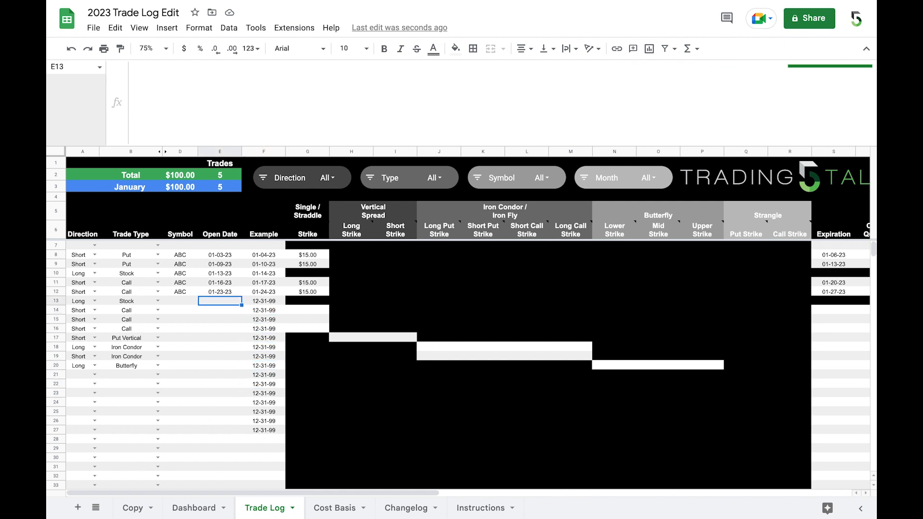
{"action": "key", "text": "Down"}
{"action": "key", "text": "Down"}
{"action": "key", "text": "Down"}
{"action": "key", "text": "Up"}
{"action": "key", "text": "Up"}
{"action": "key", "text": "Up"}
{"action": "key", "text": "Right"}
{"action": "key", "text": "Down"}
{"action": "key", "text": "Down"}
{"action": "key", "text": "Down"}
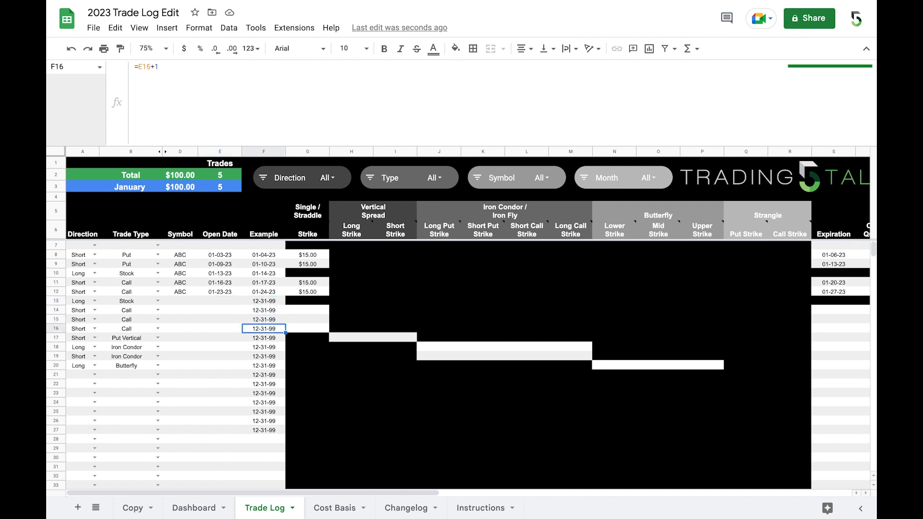
{"action": "key", "text": "Left"}
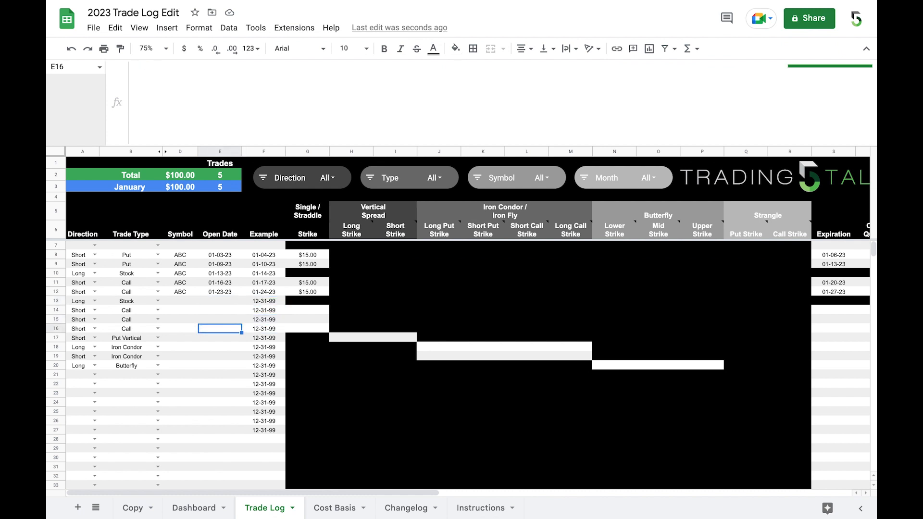
{"action": "key", "text": "Right"}
{"action": "key", "text": "Up"}
{"action": "key", "text": "Up"}
{"action": "key", "text": "Up"}
{"action": "key", "text": "Down"}
{"action": "key", "text": "Down"}
{"action": "key", "text": "Down"}
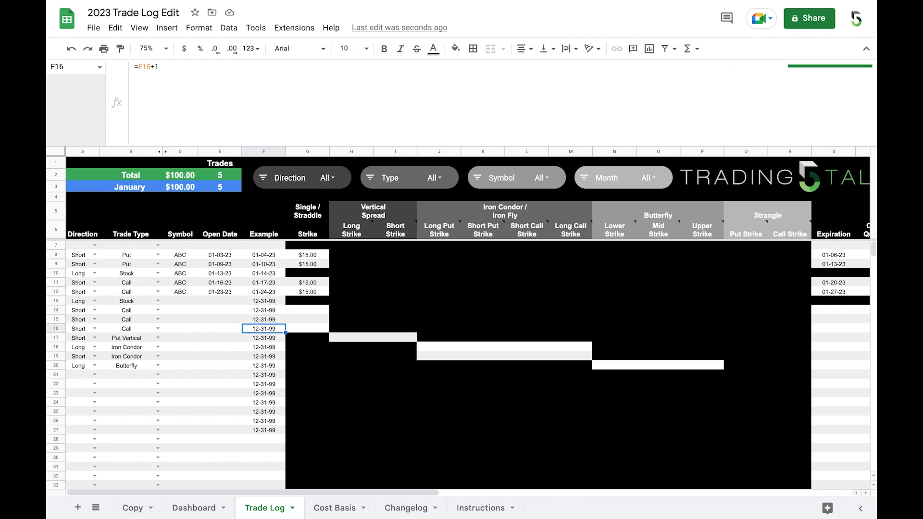
- Undo the fill down to F27 and review the individual formulas in F8 through F12
{"action": "key", "text": "ctrl+z"}
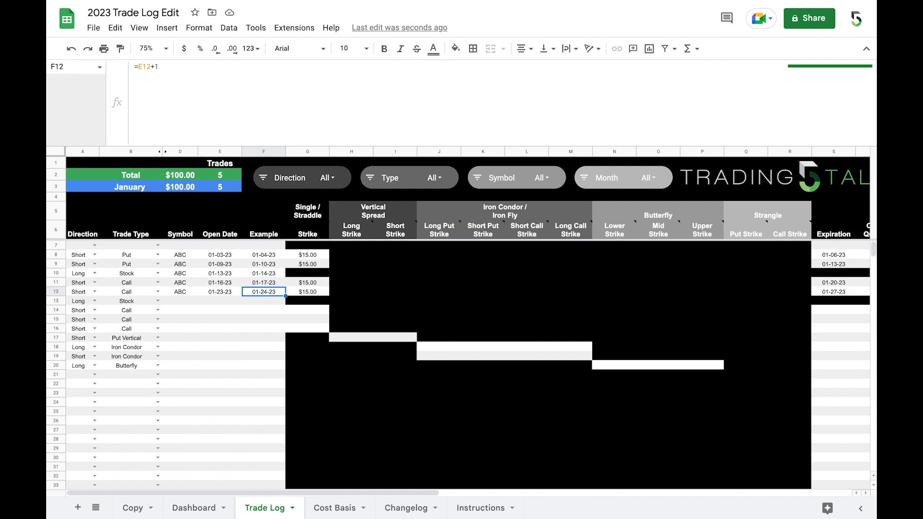
{"action": "key", "text": "Up"}
{"action": "key", "text": "Up"}
{"action": "key", "text": "Up"}
{"action": "key", "text": "Up"}
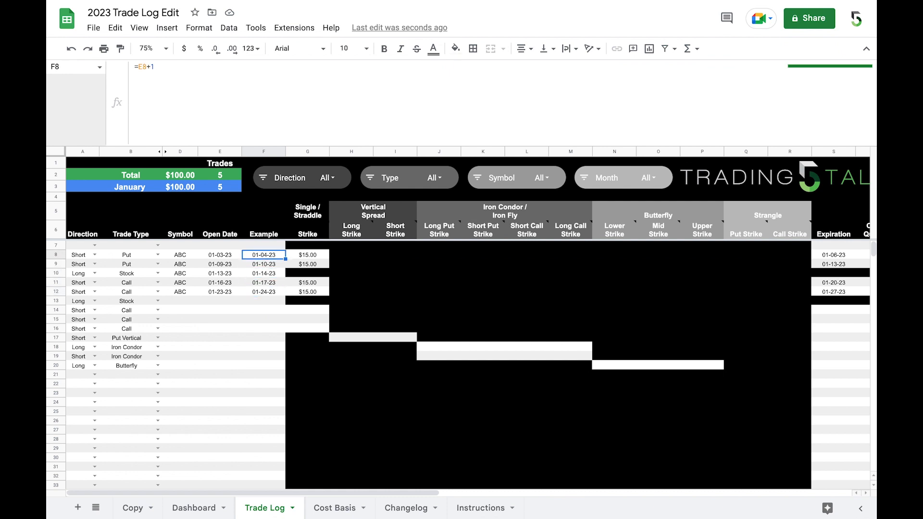
{"action": "key", "text": "Down"}
{"action": "key", "text": "Down"}
{"action": "key", "text": "Down"}
{"action": "key", "text": "Down"}
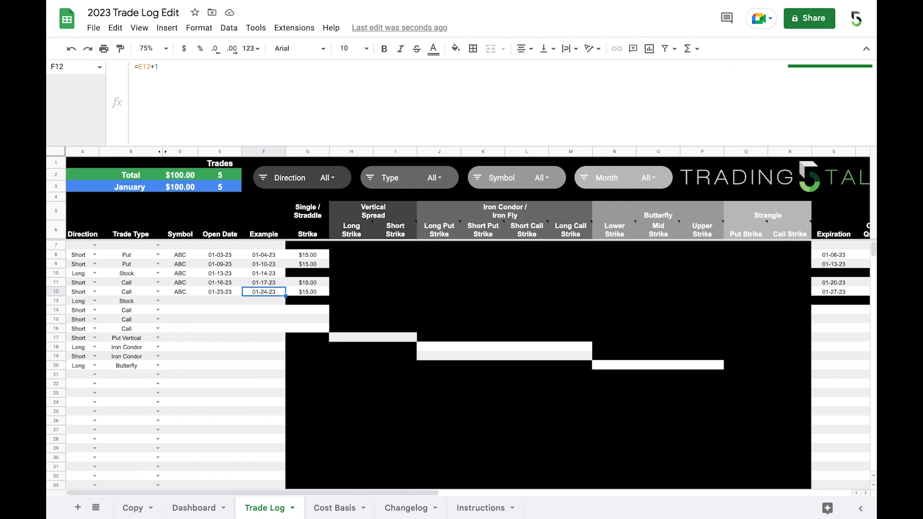
- Undo the fill down to F12 and delete the formula in F8
{"action": "left_click", "coordinate": [71, 49]}
{"action": "left_click", "coordinate": [271, 246]}
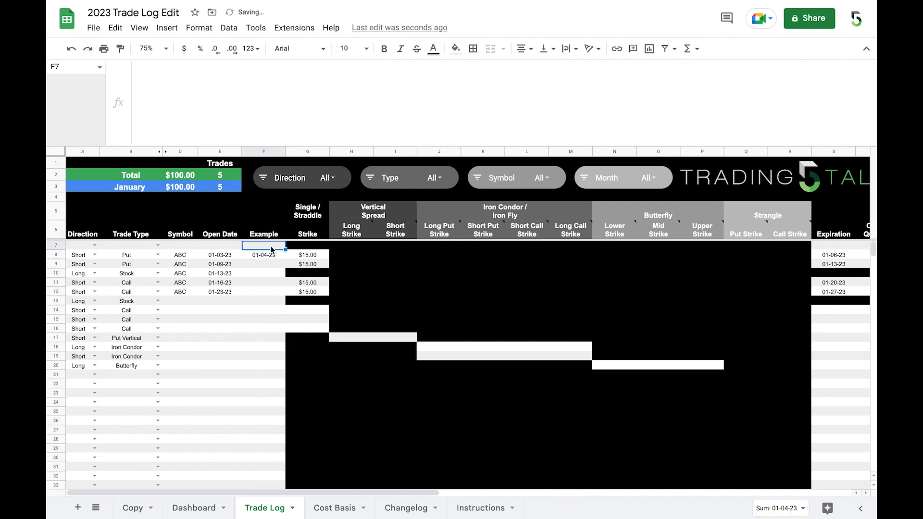
{"action": "left_click", "coordinate": [270, 255]}
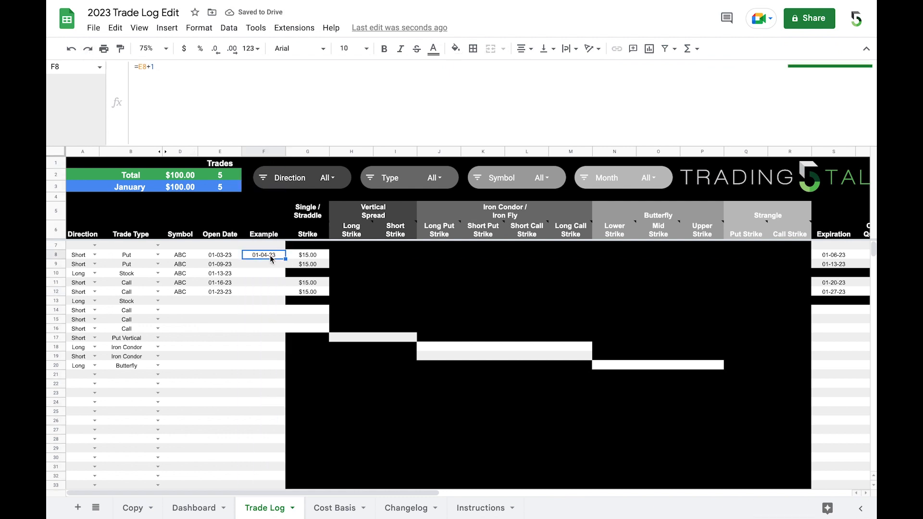
{"action": "key", "text": "Delete"}
{"action": "key", "text": "Up"}
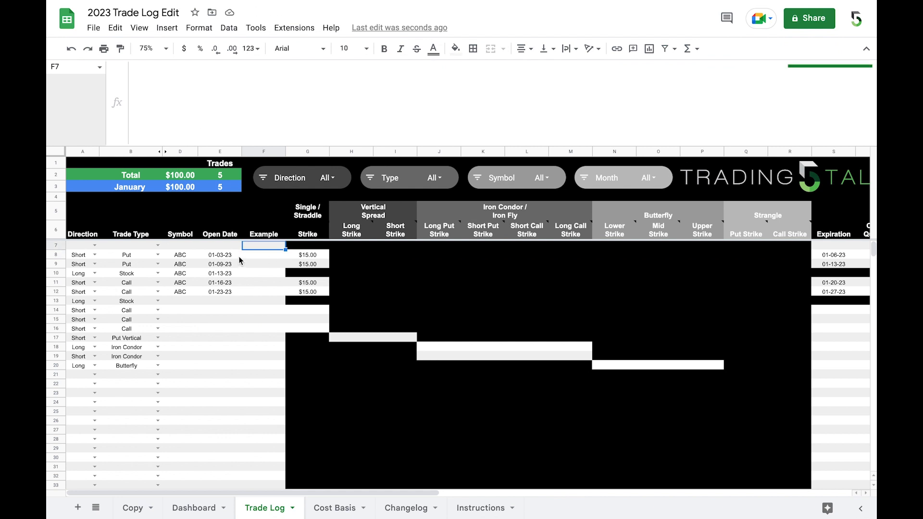
- Examine the row 7 cells and their array formulas across the sheet through the Max Loss column
{"action": "key", "text": "Right"}
{"action": "key", "text": "Right"}
{"action": "key", "text": "Right"}
{"action": "key", "text": "Right"}
{"action": "key", "text": "Right"}
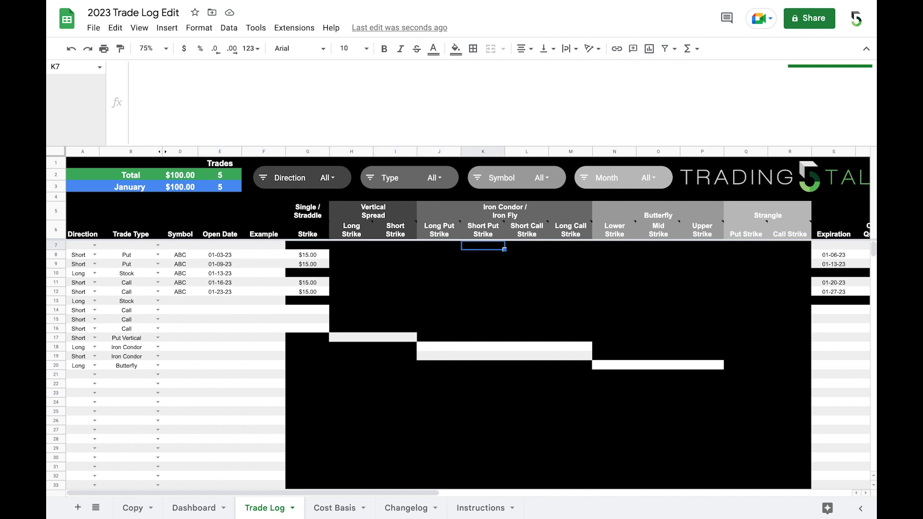
{"action": "key", "text": "Right"}
{"action": "key", "text": "Right"}
{"action": "key", "text": "Right"}
{"action": "key", "text": "Right"}
{"action": "key", "text": "Right"}
{"action": "key", "text": "Right"}
{"action": "key", "text": "Right"}
{"action": "key", "text": "Right"}
{"action": "key", "text": "Right"}
{"action": "key", "text": "Right"}
{"action": "key", "text": "Right"}
{"action": "key", "text": "Right"}
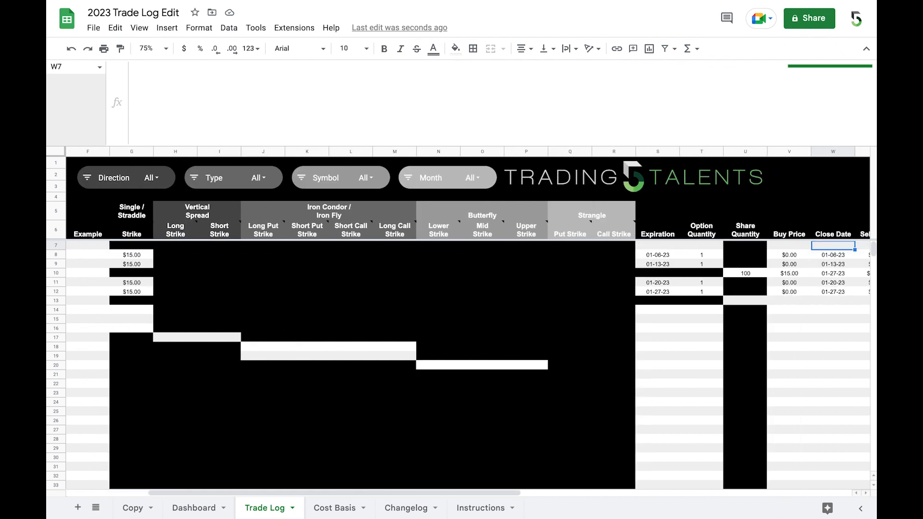
{"action": "key", "text": "Right"}
{"action": "key", "text": "Right"}
{"action": "key", "text": "Right"}
{"action": "key", "text": "Right"}
{"action": "key", "text": "Right"}
{"action": "key", "text": "Right"}
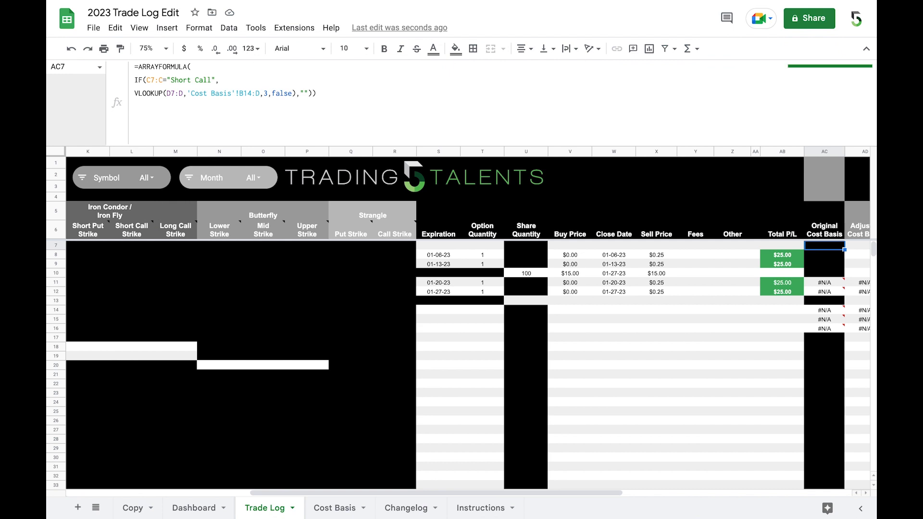
{"action": "key", "text": "Right"}
{"action": "key", "text": "Right"}
{"action": "key", "text": "Right"}
{"action": "key", "text": "Right"}
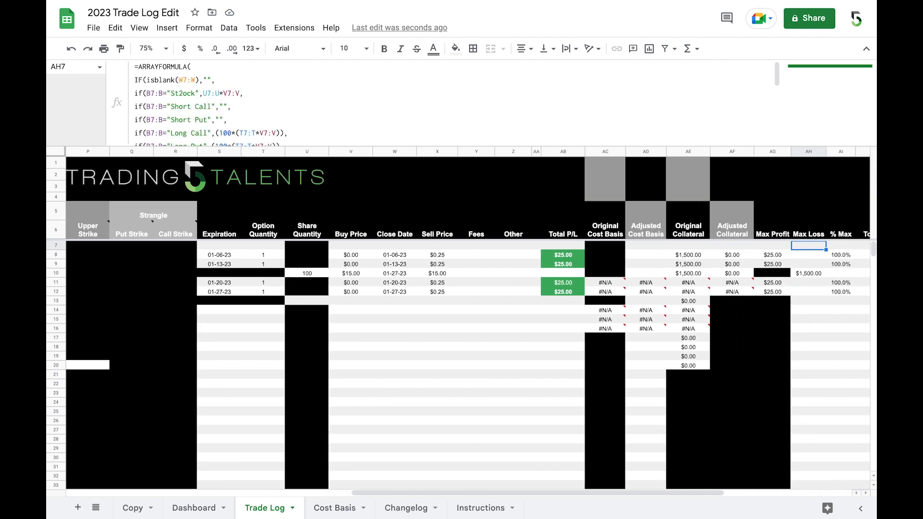
- Return to the Example column in row 7, enter =ARRAYFORMULA(E7+1) in F7, and accept the suggested autofill below it
{"action": "key", "text": "Left"}
{"action": "key", "text": "Left"}
{"action": "key", "text": "Left"}
{"action": "key", "text": "Left"}
{"action": "key", "text": "Left"}
{"action": "key", "text": "Left"}
{"action": "key", "text": "Left"}
{"action": "key", "text": "Left"}
{"action": "key", "text": "Left"}
{"action": "key", "text": "Left"}
{"action": "key", "text": "Left"}
{"action": "key", "text": "Left"}
{"action": "key", "text": "Left"}
{"action": "key", "text": "Left"}
{"action": "key", "text": "Left"}
{"action": "key", "text": "Left"}
{"action": "key", "text": "Left"}
{"action": "key", "text": "Left"}
{"action": "key", "text": "Left"}
{"action": "key", "text": "Left"}
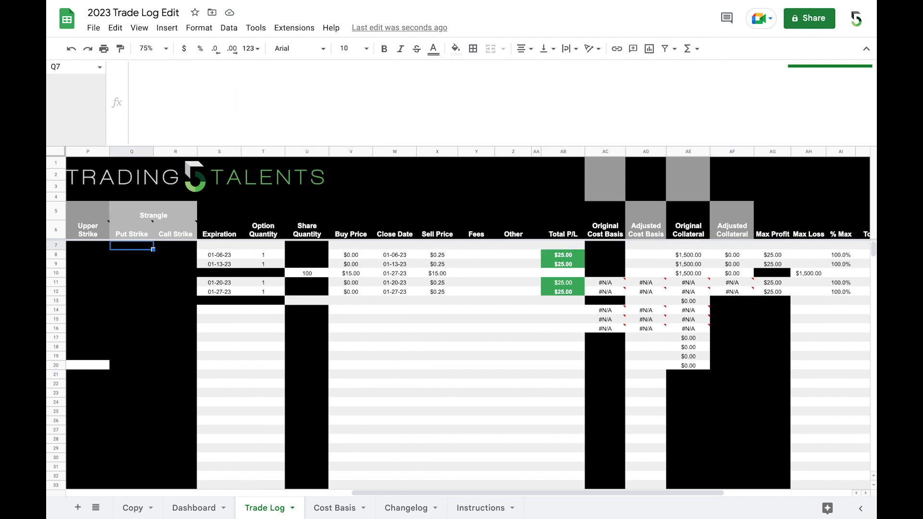
{"action": "key", "text": "Left"}
{"action": "key", "text": "Left"}
{"action": "key", "text": "Left"}
{"action": "key", "text": "Left"}
{"action": "key", "text": "Left"}
{"action": "key", "text": "Left"}
{"action": "key", "text": "Left"}
{"action": "key", "text": "Left"}
{"action": "key", "text": "Left"}
{"action": "key", "text": "Right"}
{"action": "key", "text": "Right"}
{"action": "key", "text": "Right"}
{"action": "key", "text": "Right"}
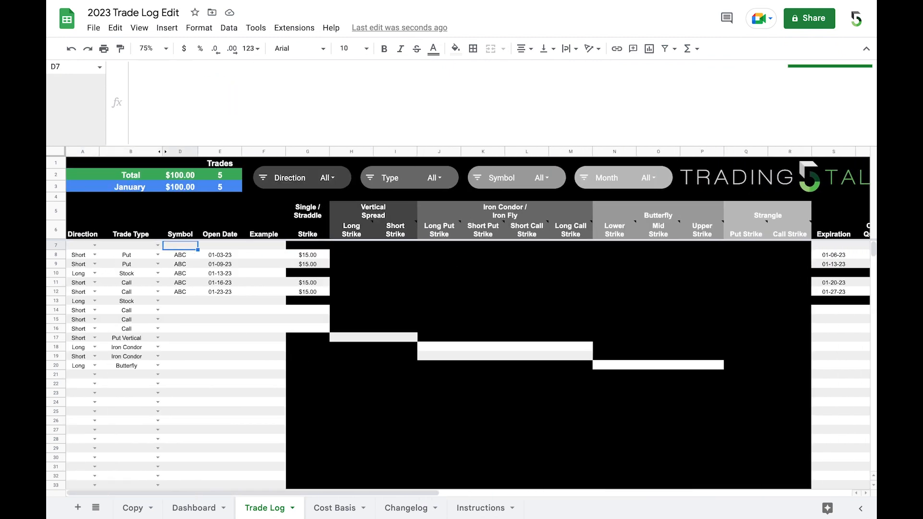
{"action": "left_click", "coordinate": [262, 101]}
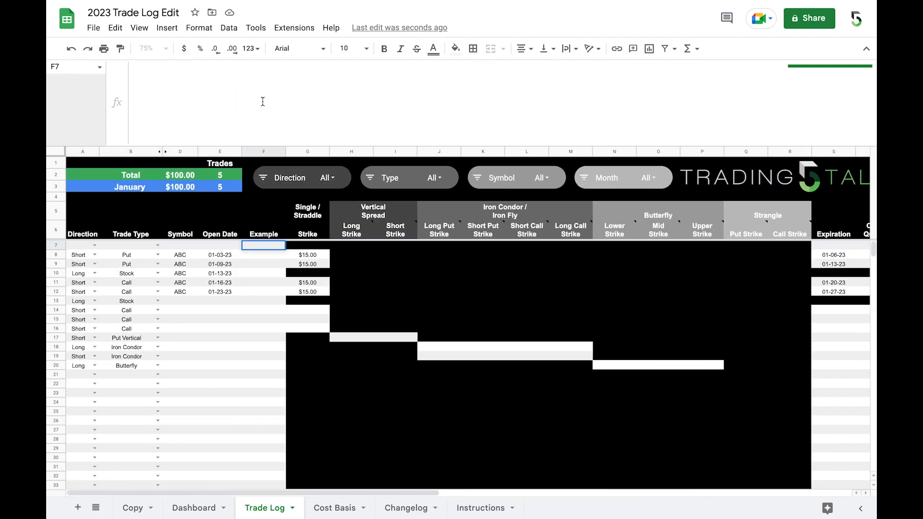
{"action": "type", "text": "="}
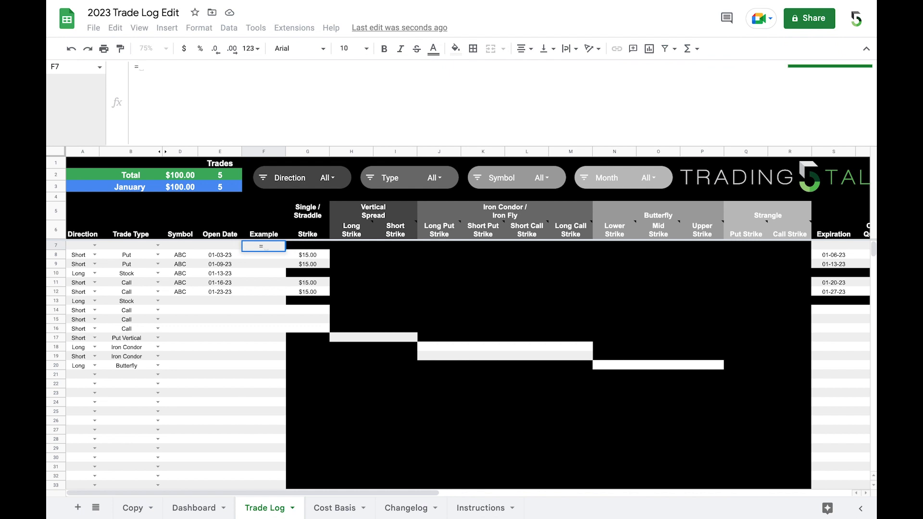
{"action": "type", "text": "ARR"}
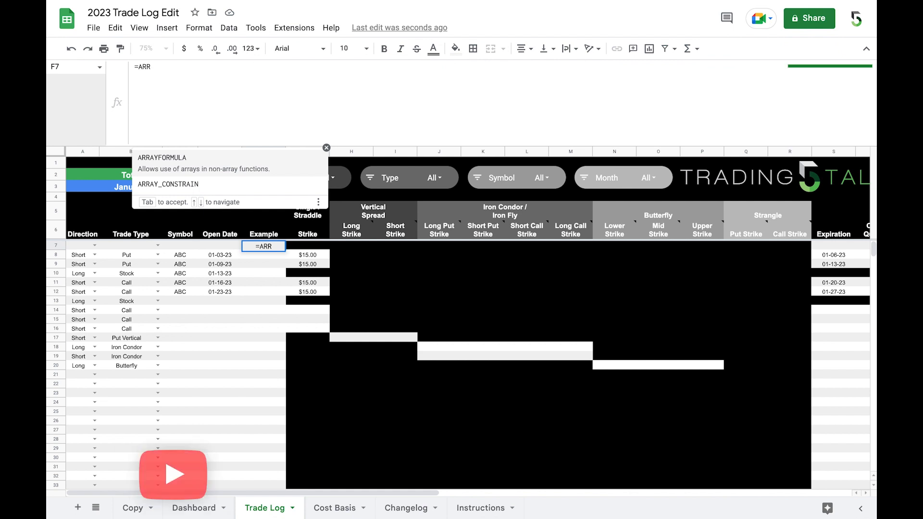
{"action": "key", "text": "Tab"}
{"action": "left_click", "coordinate": [209, 163]}
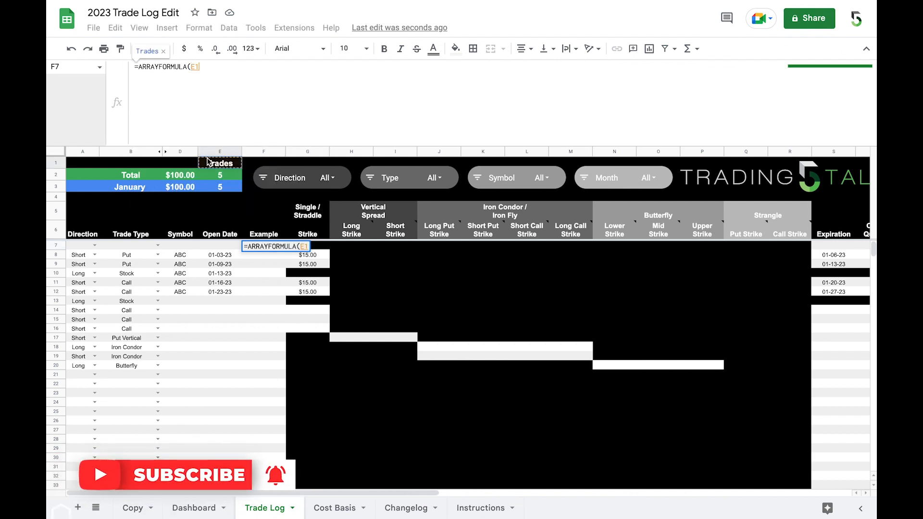
{"action": "key", "text": "BackSpace"}
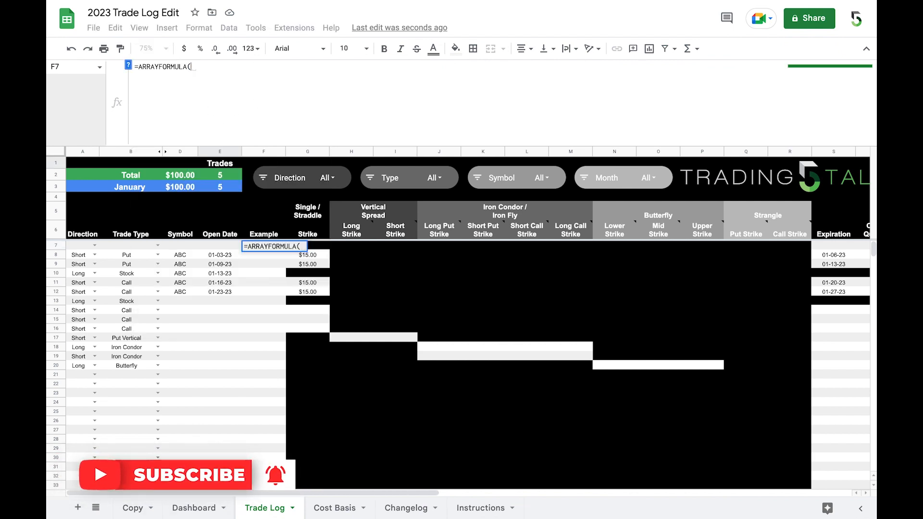
{"action": "left_click", "coordinate": [216, 245]}
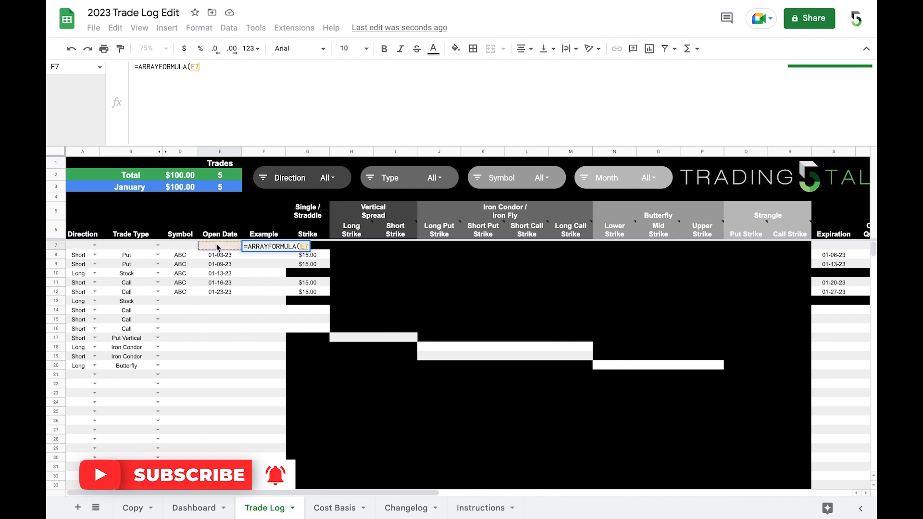
{"action": "type", "text": "+1)"}
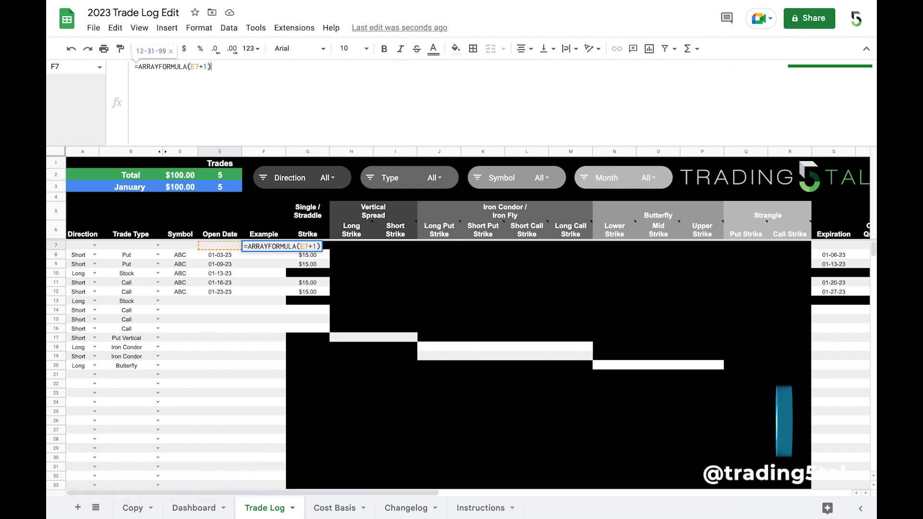
{"action": "key", "text": "Return"}
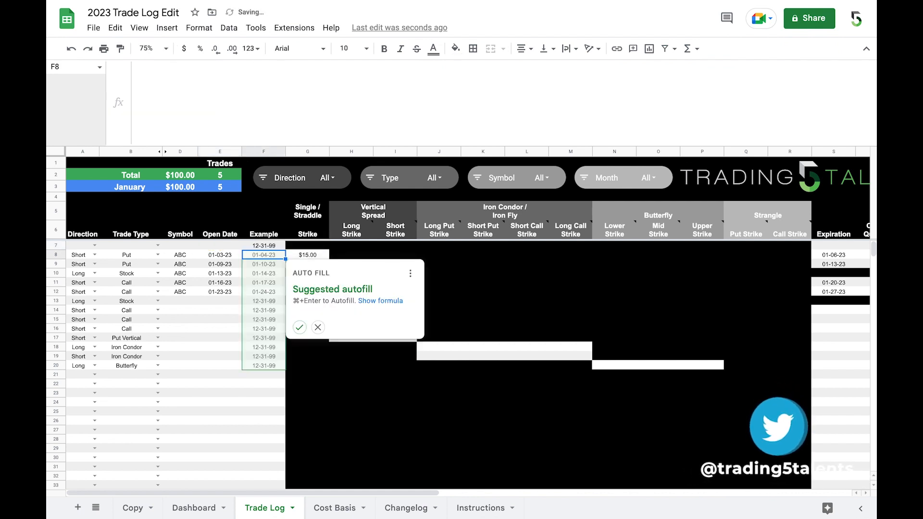
{"action": "left_click", "coordinate": [298, 327]}
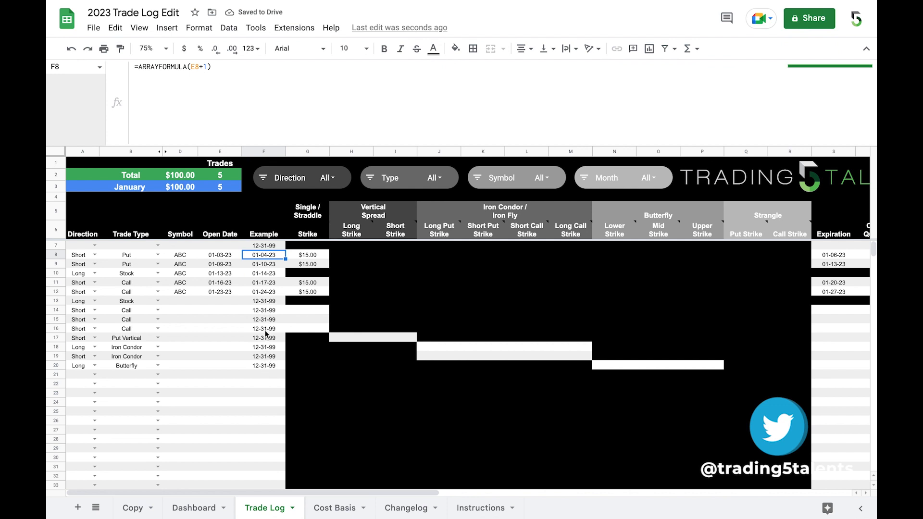
- Examine the individual array formulas filled into the Example column from F8 through F12
{"action": "key", "text": "Down"}
{"action": "key", "text": "Down"}
{"action": "key", "text": "Down"}
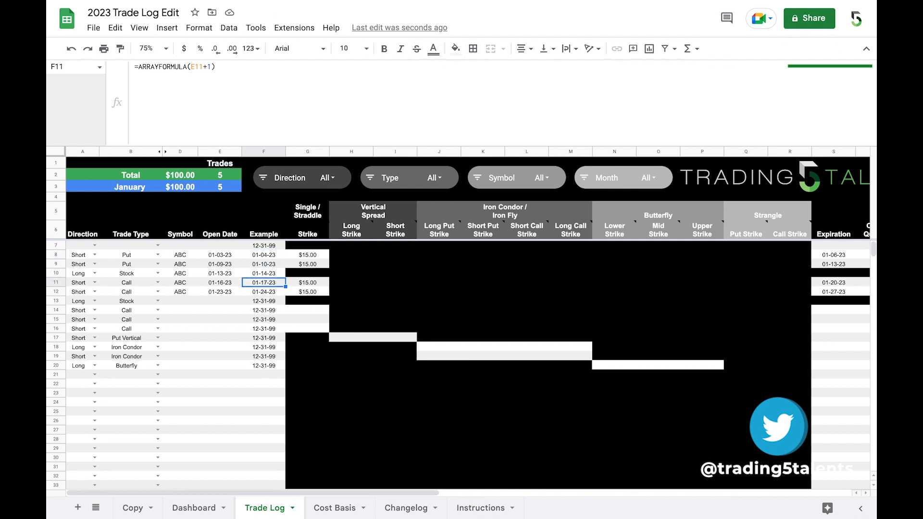
{"action": "key", "text": "Up"}
{"action": "key", "text": "Up"}
{"action": "key", "text": "Up"}
{"action": "key", "text": "Down"}
{"action": "key", "text": "Down"}
{"action": "key", "text": "Down"}
{"action": "key", "text": "Down"}
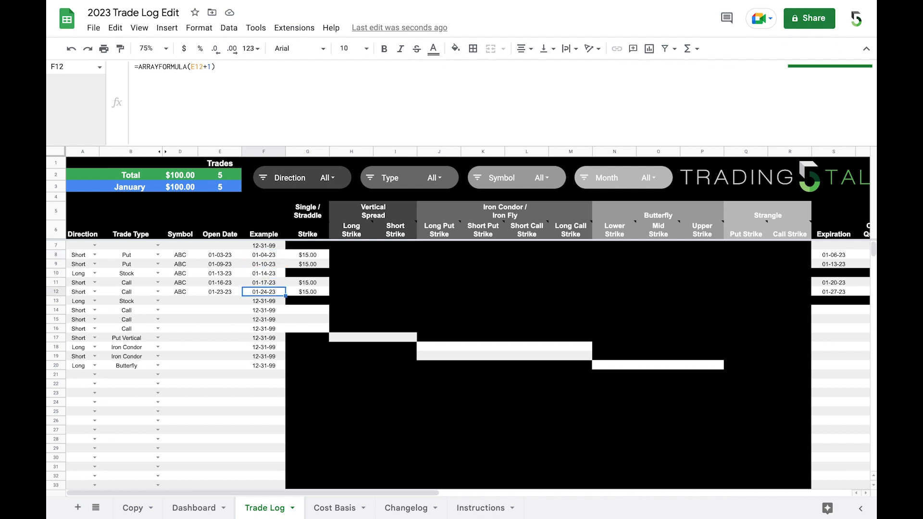
{"action": "key", "text": "Up"}
{"action": "key", "text": "Up"}
{"action": "key", "text": "Up"}
{"action": "key", "text": "Up"}
{"action": "key", "text": "Up"}
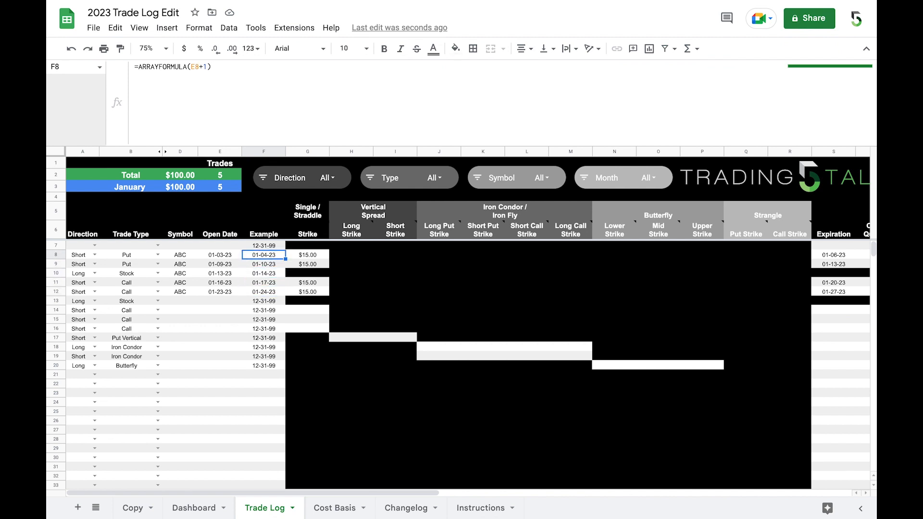
- Extend the F7 formula to =ARRAYFORMULA(E7:E+1) and clear the autofilled formulas in F8:F20
{"action": "left_click", "coordinate": [199, 67]}
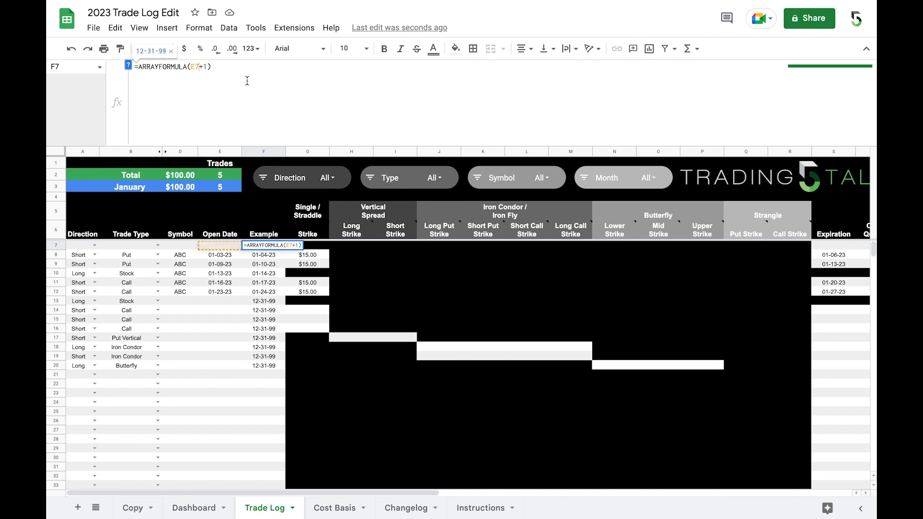
{"action": "type", "text": ":E"}
{"action": "key", "text": "Return"}
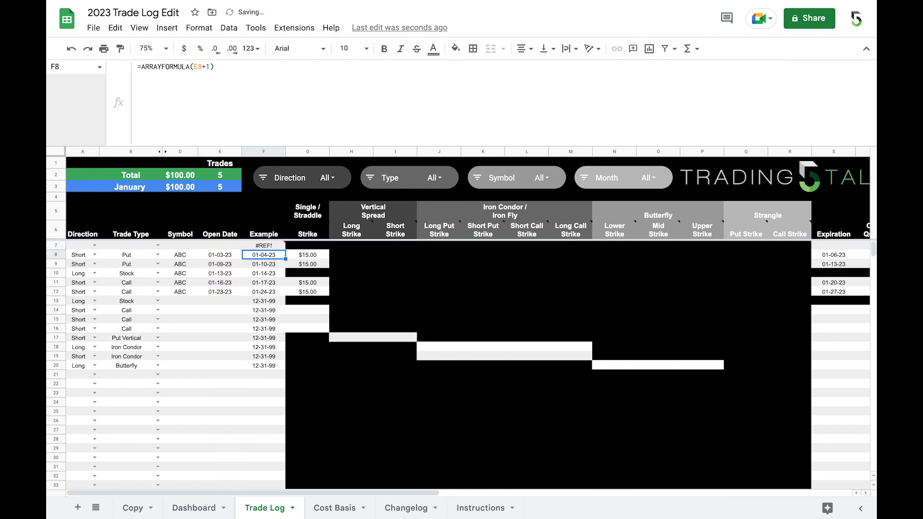
{"action": "left_click", "coordinate": [269, 367], "text": "shift"}
{"action": "key", "text": "ctrl+c"}
{"action": "key", "text": "ctrl+shift+v"}
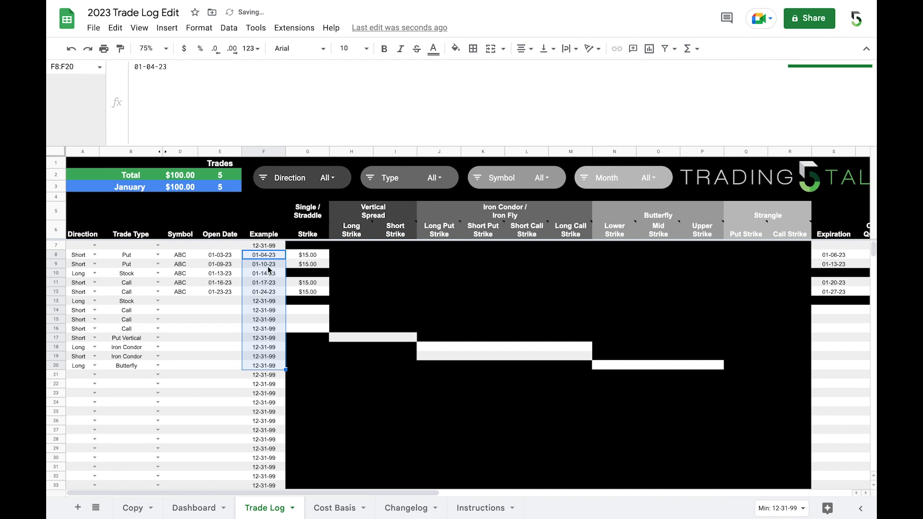
- Compare the array formula in F7 with the contents of the Example cells below it, down to about row 17
{"action": "left_click", "coordinate": [271, 246]}
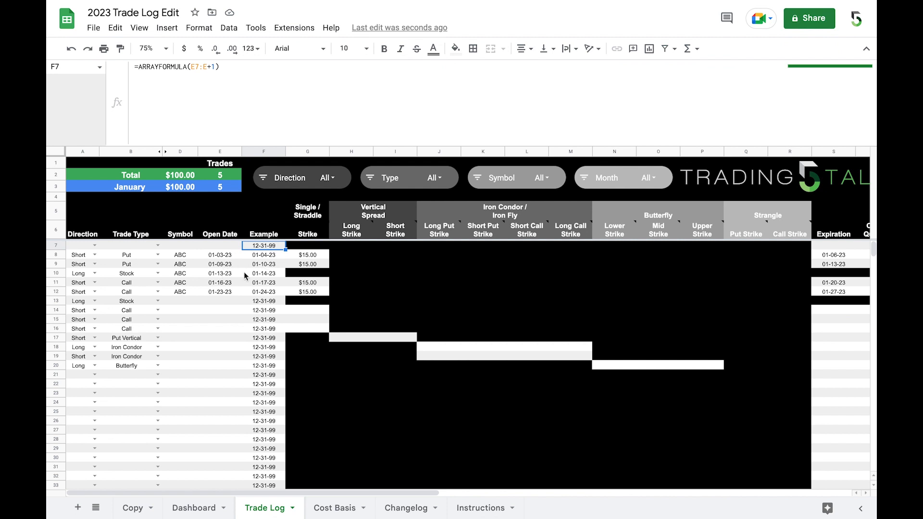
{"action": "left_click", "coordinate": [269, 255]}
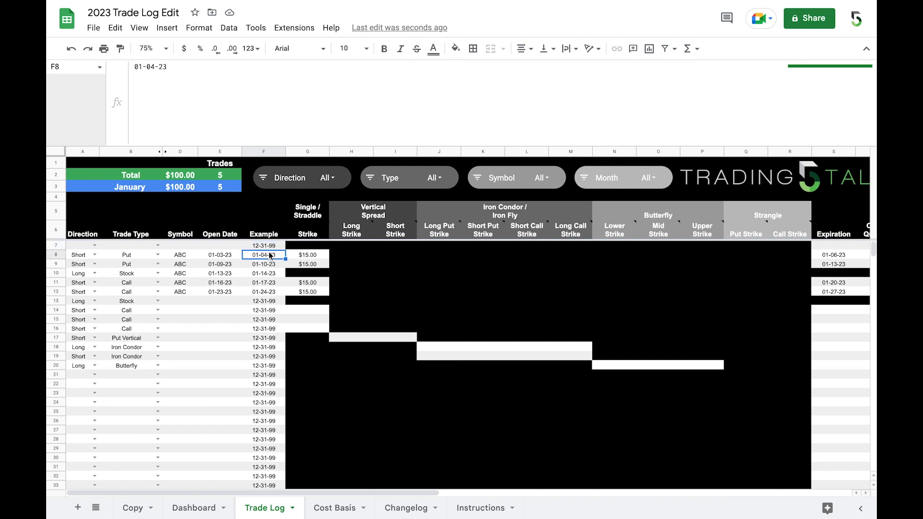
{"action": "key", "text": "Down"}
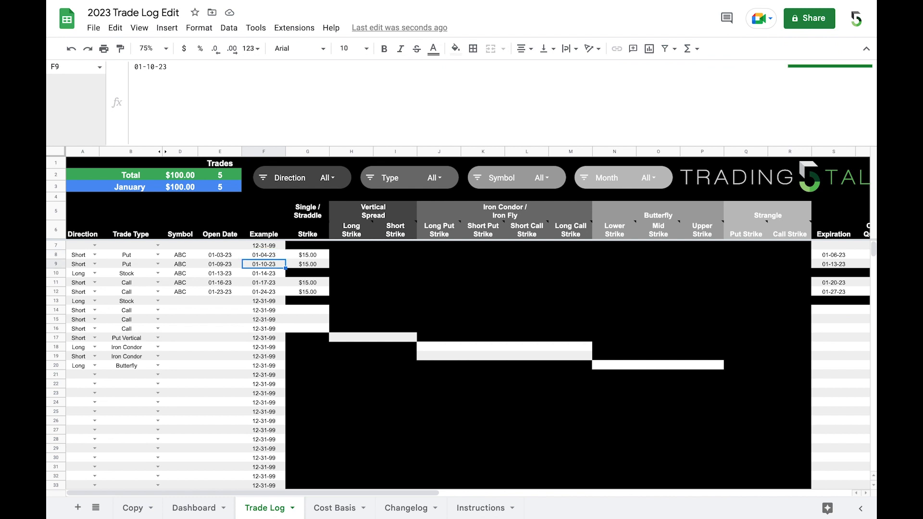
{"action": "key", "text": "Down"}
{"action": "key", "text": "Down"}
{"action": "key", "text": "Down"}
{"action": "key", "text": "Down"}
{"action": "key", "text": "Up"}
{"action": "key", "text": "Up"}
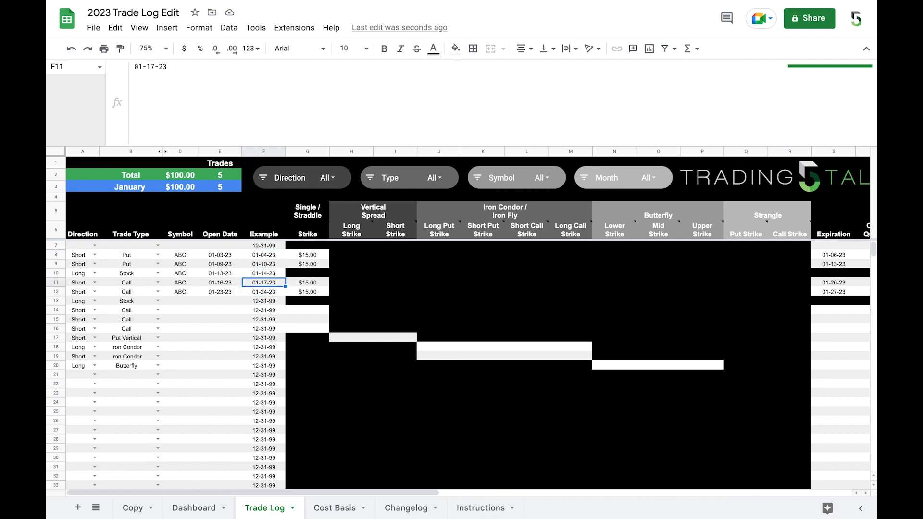
{"action": "key", "text": "Down"}
{"action": "key", "text": "Down"}
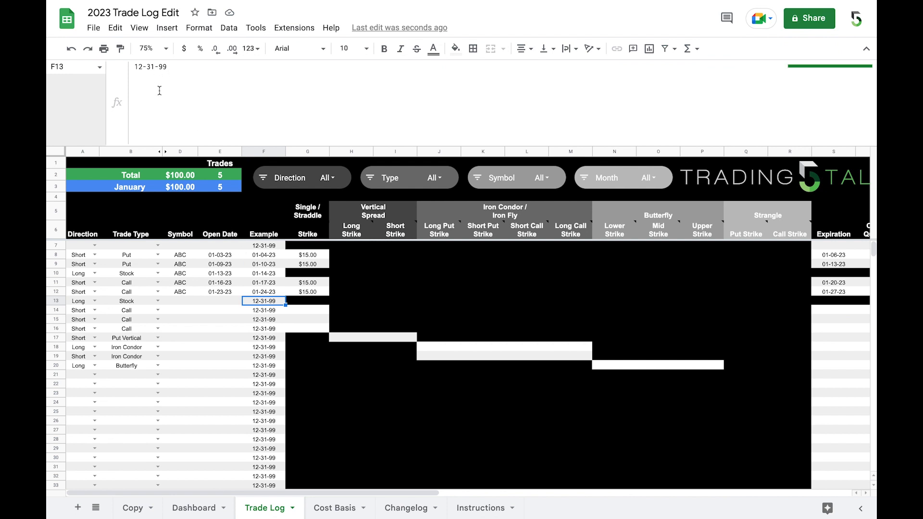
{"action": "key", "text": "Down"}
{"action": "key", "text": "Down"}
{"action": "key", "text": "Down"}
{"action": "key", "text": "Down"}
{"action": "key", "text": "Up"}
{"action": "key", "text": "Up"}
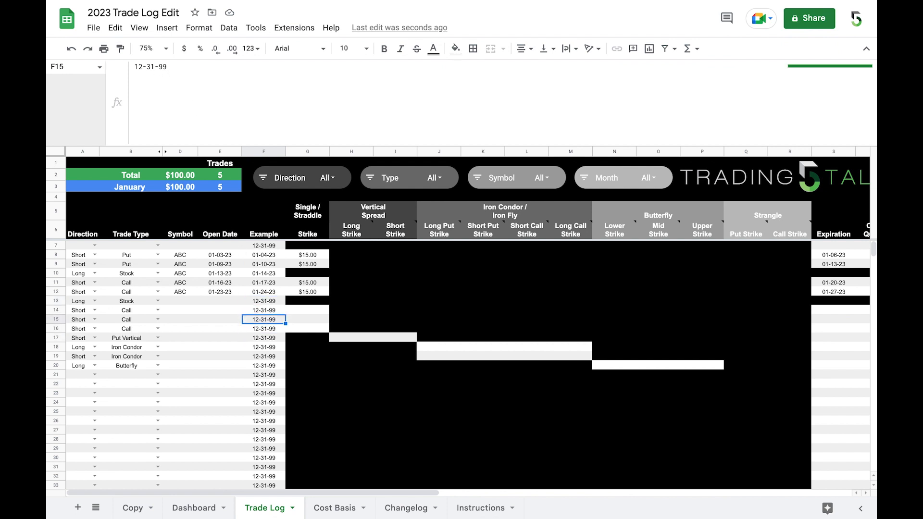
{"action": "key", "text": "Up"}
{"action": "key", "text": "Up"}
{"action": "key", "text": "Up"}
{"action": "key", "text": "Up"}
{"action": "key", "text": "Up"}
{"action": "key", "text": "Up"}
{"action": "key", "text": "Up"}
{"action": "key", "text": "Up"}
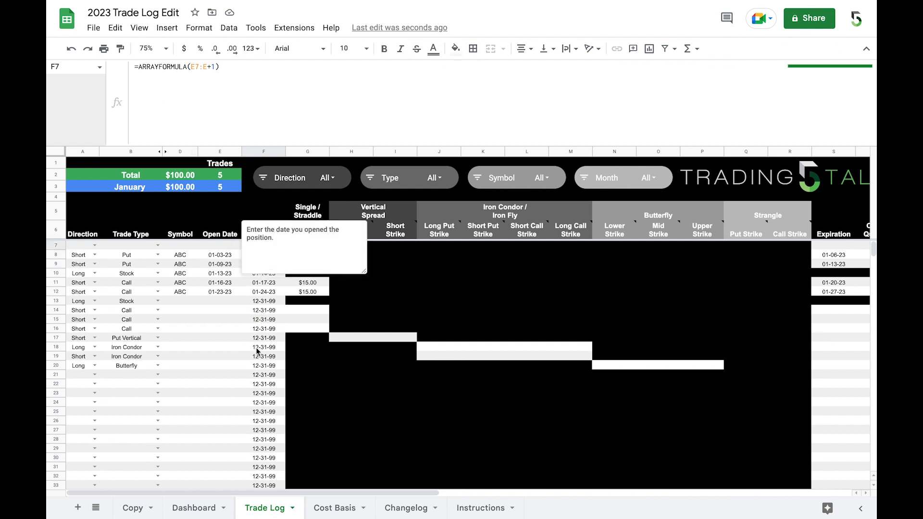
{"action": "left_click", "coordinate": [297, 114]}
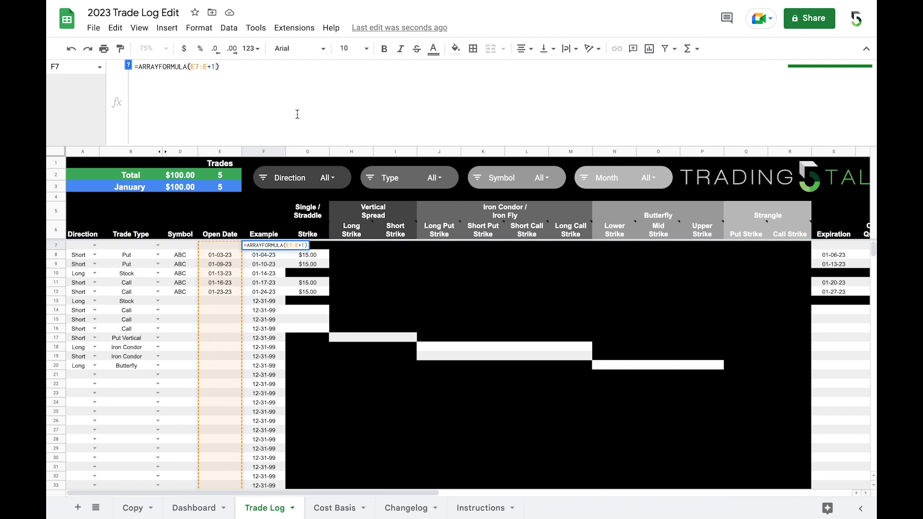
{"action": "key", "text": "shift+Return"}
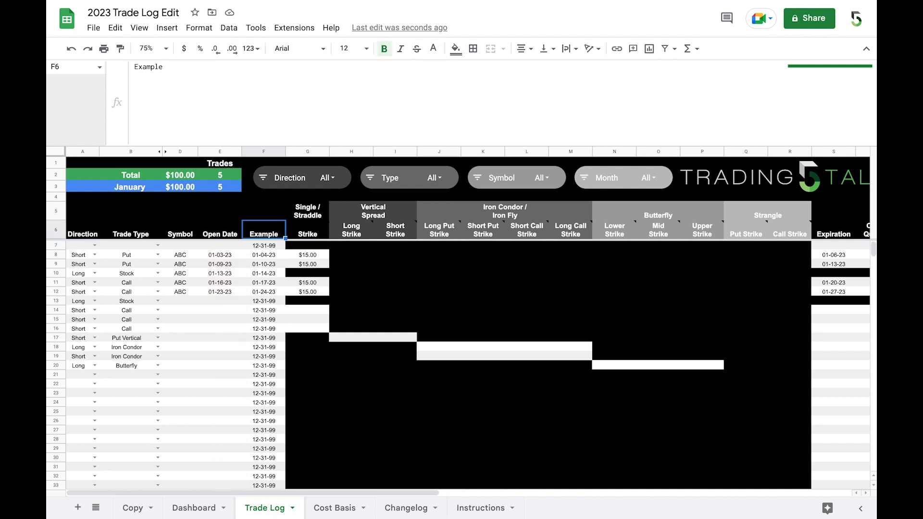
{"action": "key", "text": "Down"}
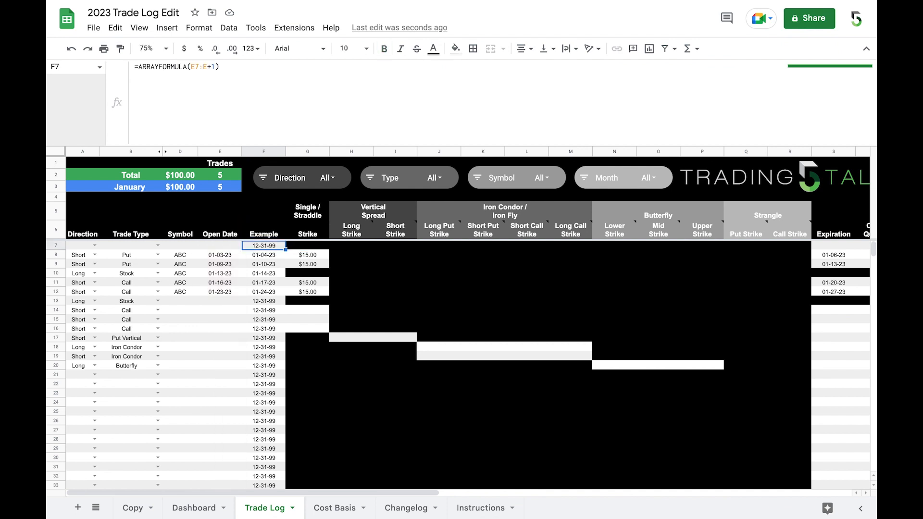
- Wrap the F7 formula in a blank check so it reads =ARRAYFORMULA(IF(ISBLANK(E7:E),"",E7:E+1))
{"action": "left_click", "coordinate": [202, 68]}
{"action": "type", "text": "IF"}
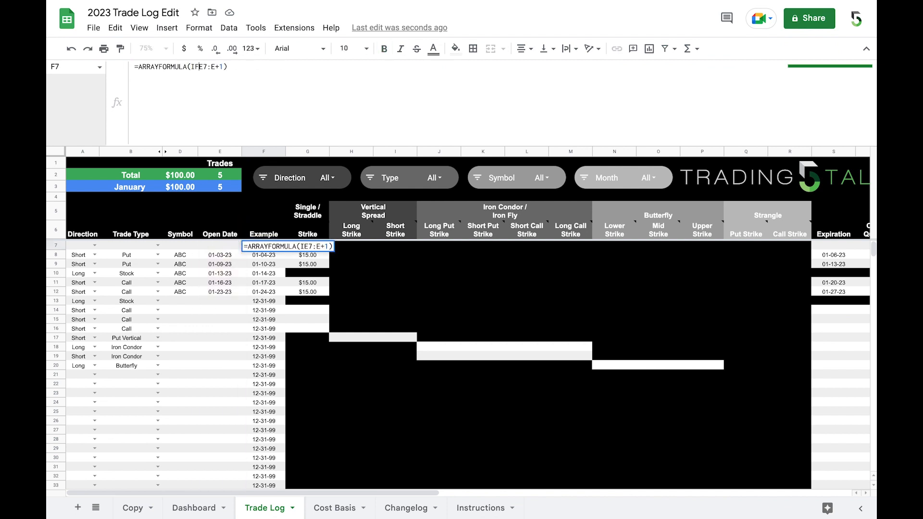
{"action": "type", "text": "("}
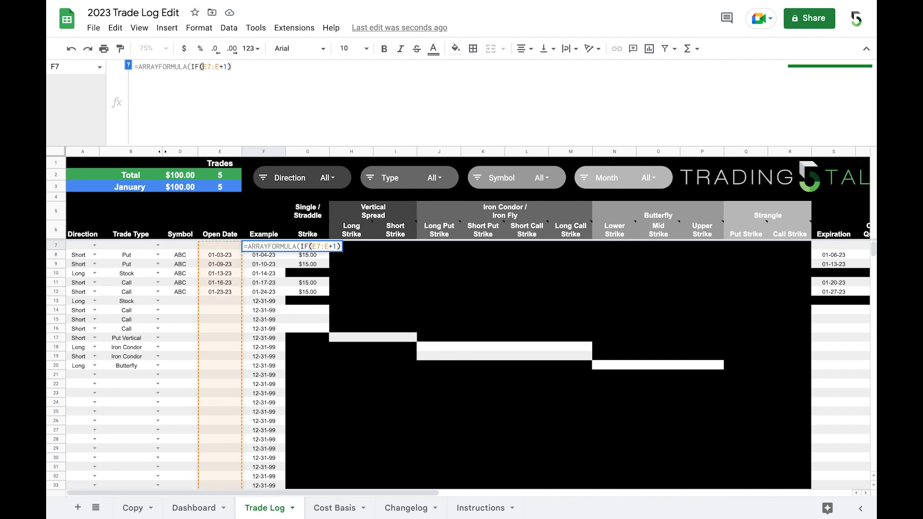
{"action": "type", "text": "ISBLANK"}
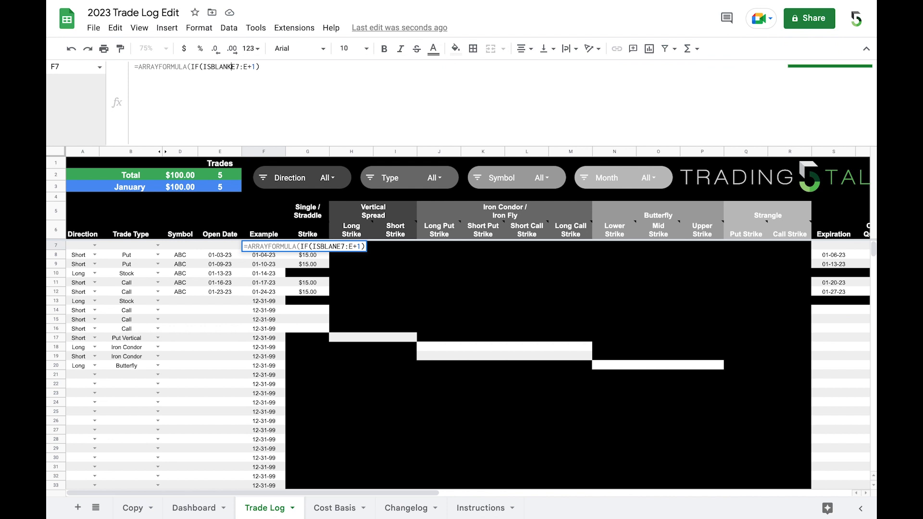
{"action": "type", "text": "("}
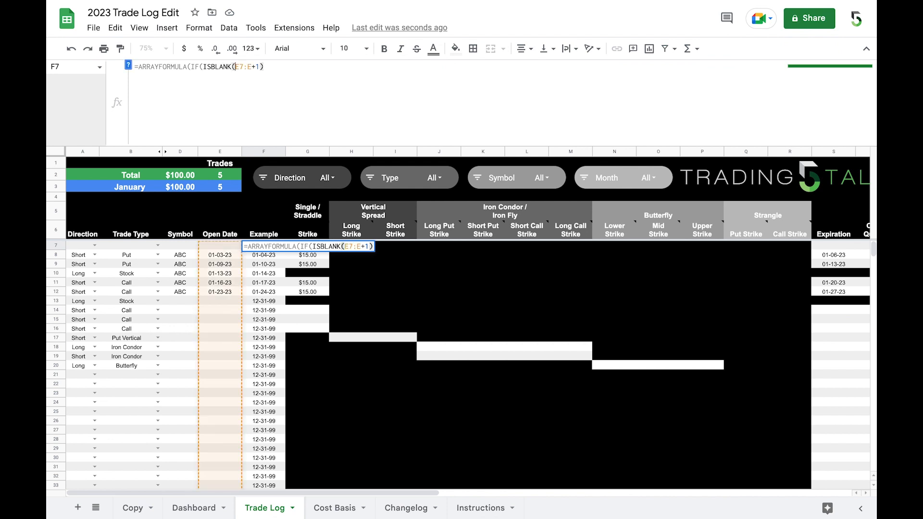
{"action": "type", "text": "E"}
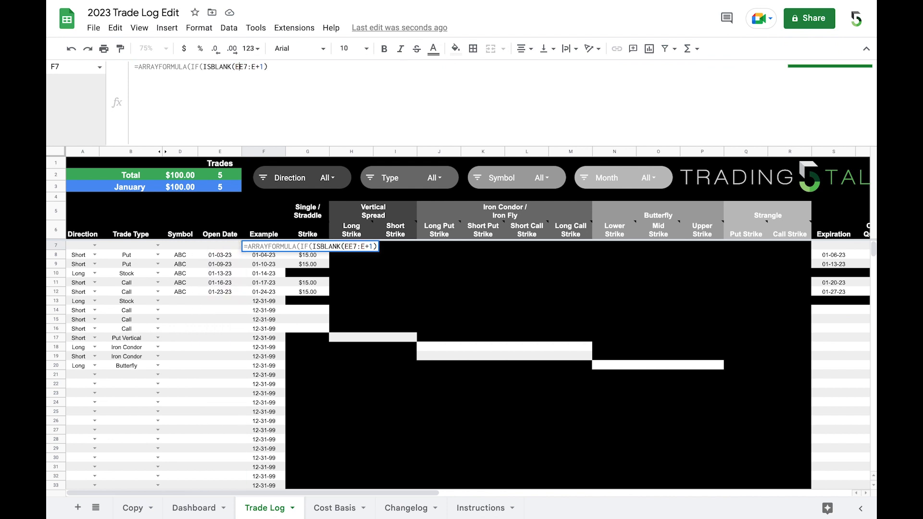
{"action": "type", "text": "7:E)"}
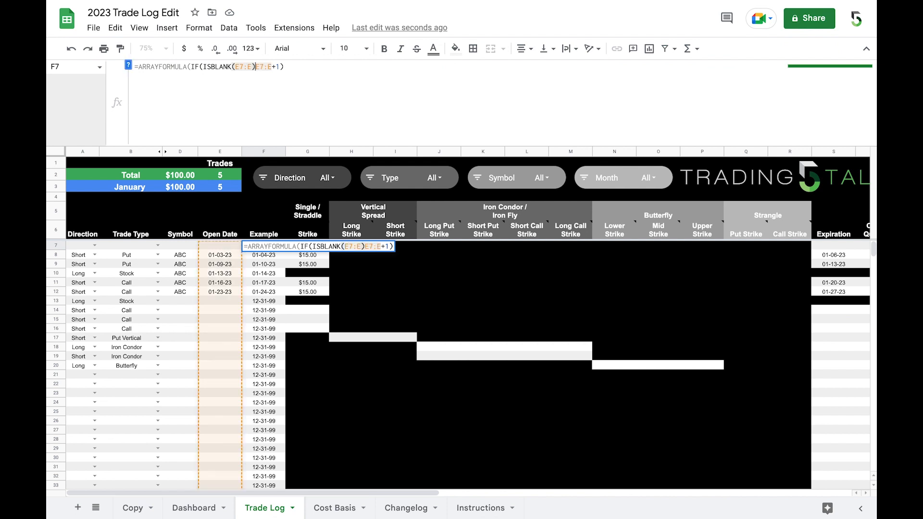
{"action": "type", "text": ","}
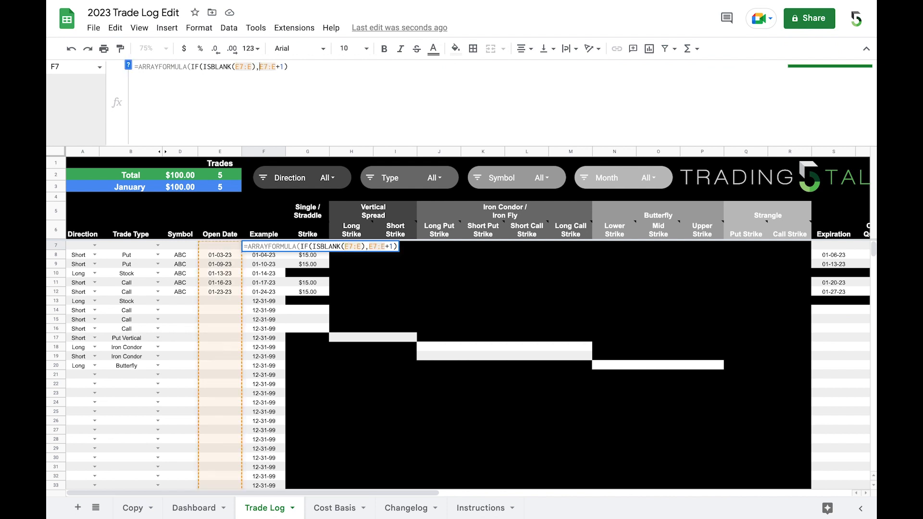
{"action": "type", "text": "\"\""}
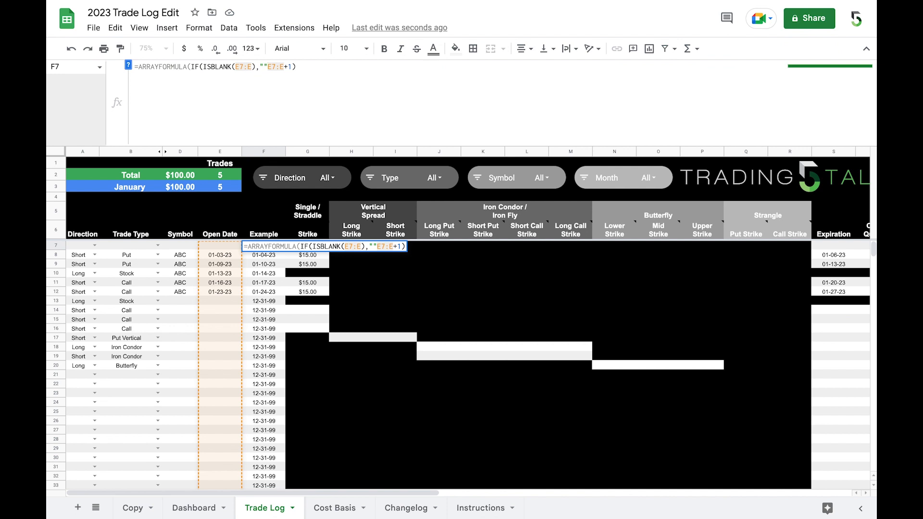
{"action": "type", "text": ","}
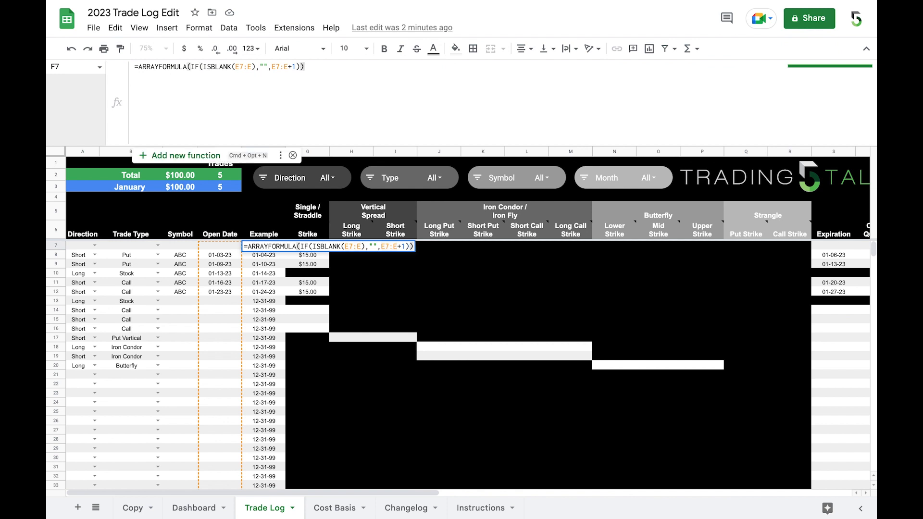
{"action": "key", "text": "Return"}
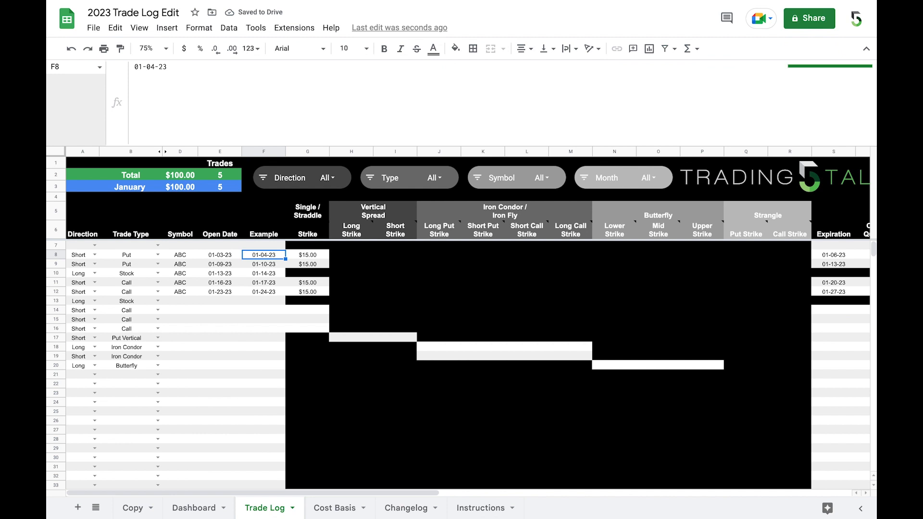
- Compare the Open Date and Example cells in rows 8 through 13, including the row without an open date
{"action": "left_click", "coordinate": [220, 255]}
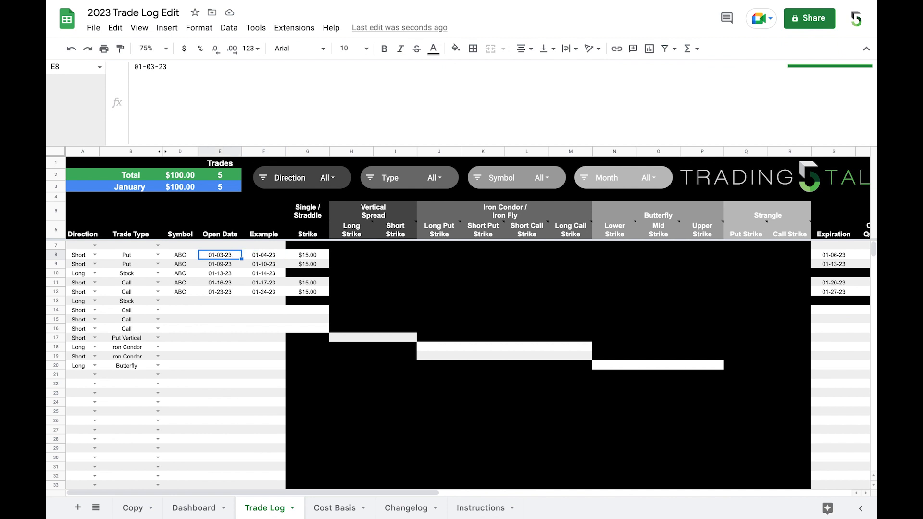
{"action": "key", "text": "Down"}
{"action": "key", "text": "Down"}
{"action": "key", "text": "Down"}
{"action": "key", "text": "Down"}
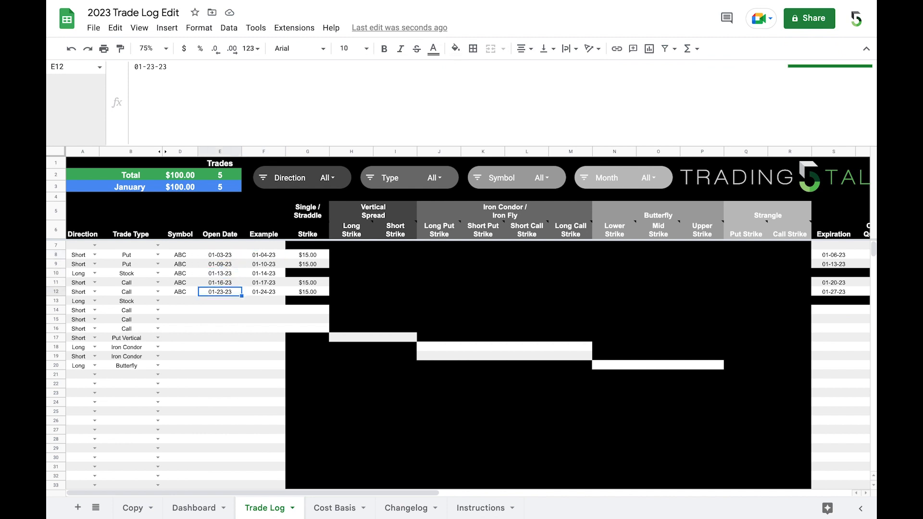
{"action": "key", "text": "Right"}
{"action": "left_click", "coordinate": [220, 301]}
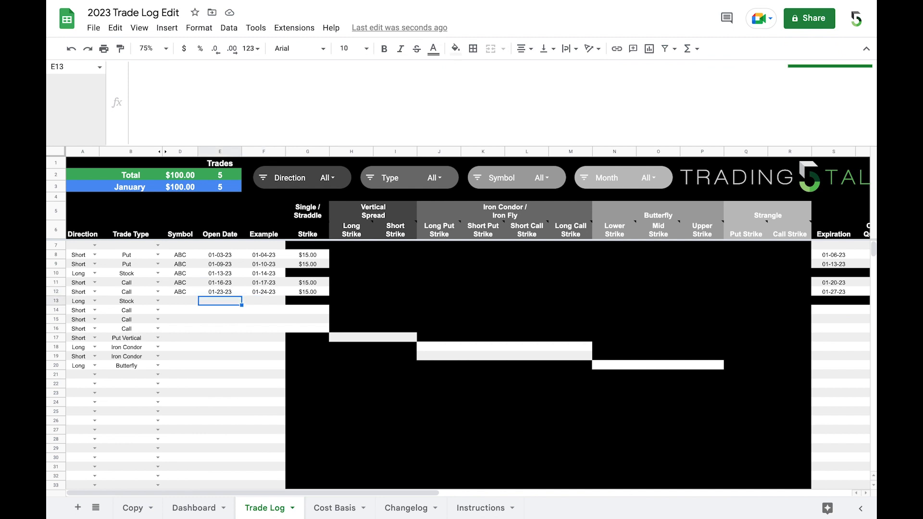
{"action": "key", "text": "Right"}
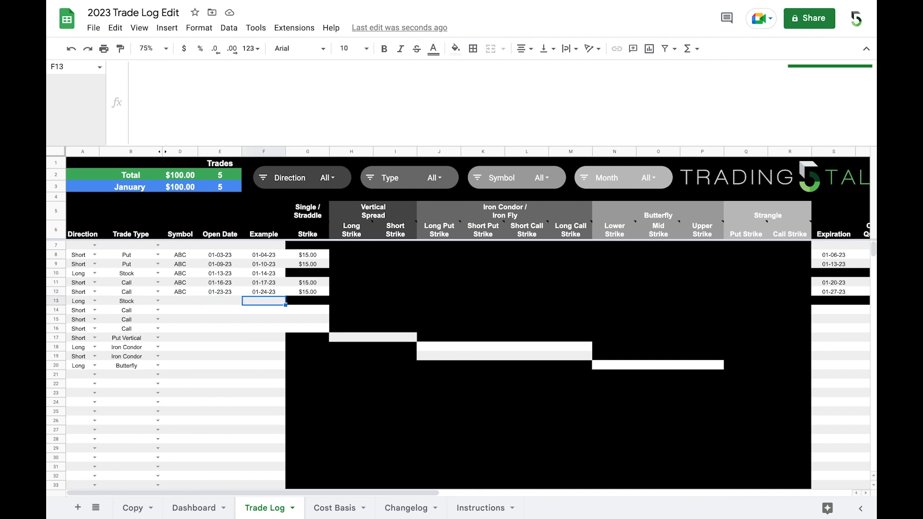
- Enter 1/24 as the open date in E13
{"action": "key", "text": "Left"}
{"action": "type", "text": "1/24"}
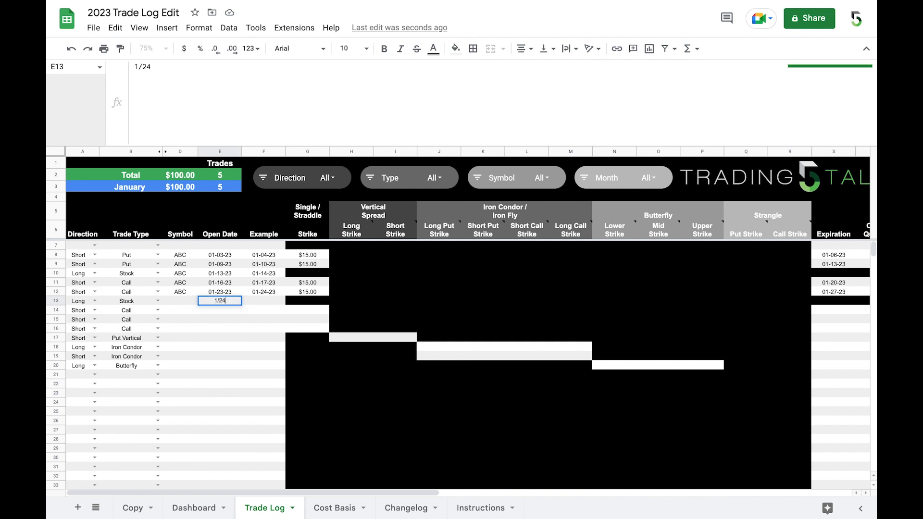
{"action": "key", "text": "Return"}
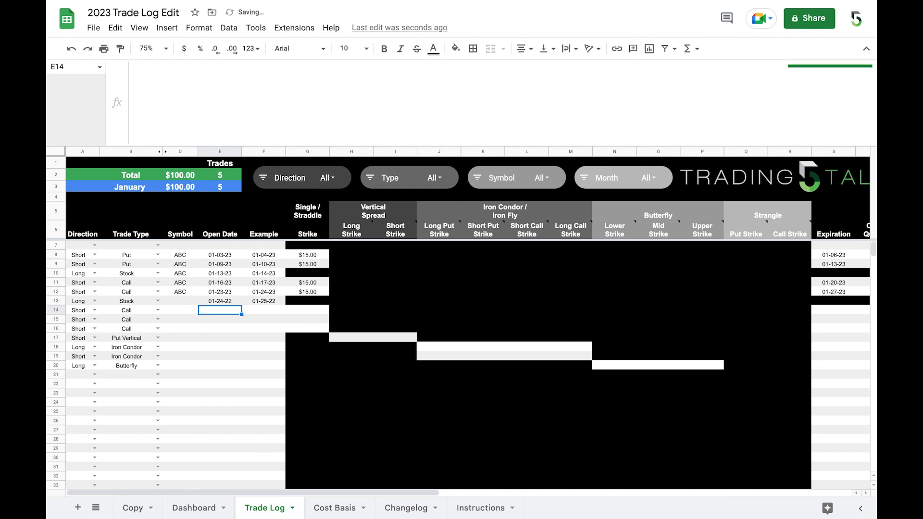
- Check the Open Date entries and the calculated Example values in the filled rows down to row 13
{"action": "key", "text": "Up"}
{"action": "key", "text": "Up"}
{"action": "key", "text": "Up"}
{"action": "key", "text": "Up"}
{"action": "key", "text": "Up"}
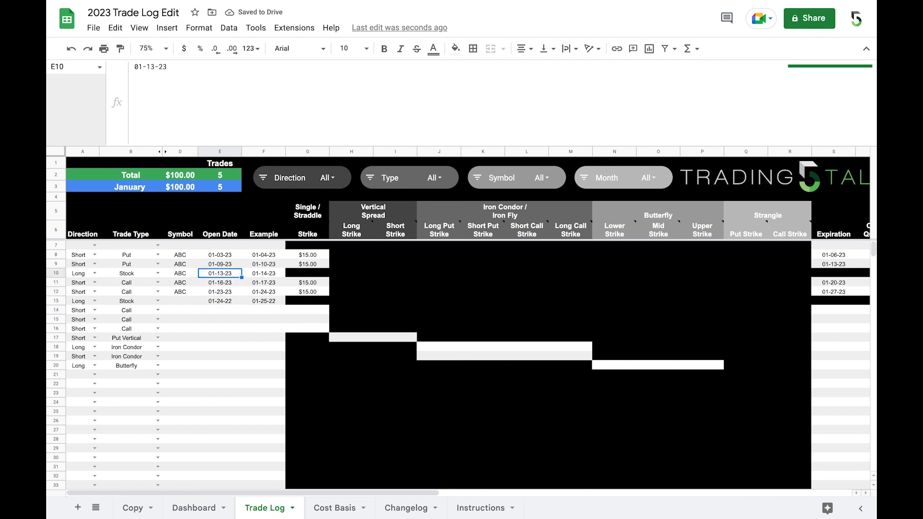
{"action": "key", "text": "Right"}
{"action": "key", "text": "Up"}
{"action": "key", "text": "Down"}
{"action": "key", "text": "Down"}
{"action": "key", "text": "Down"}
{"action": "key", "text": "Down"}
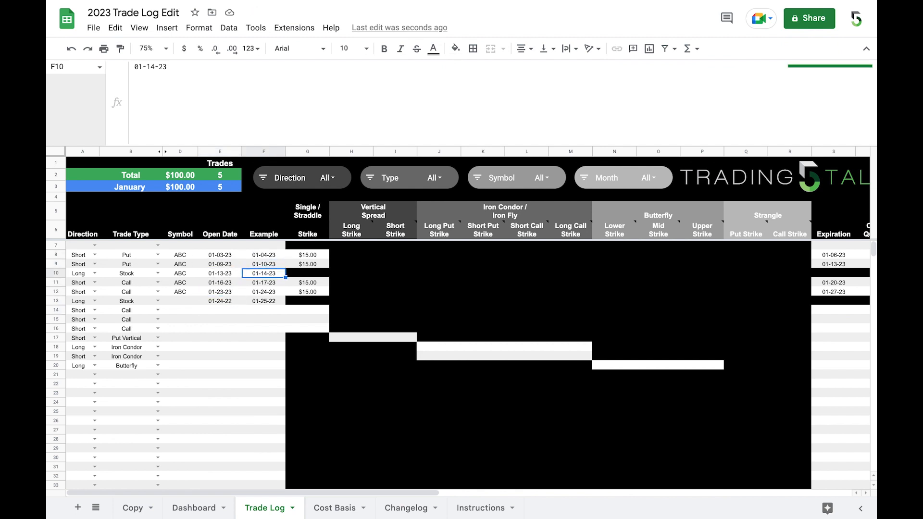
{"action": "key", "text": "Down"}
{"action": "key", "text": "Up"}
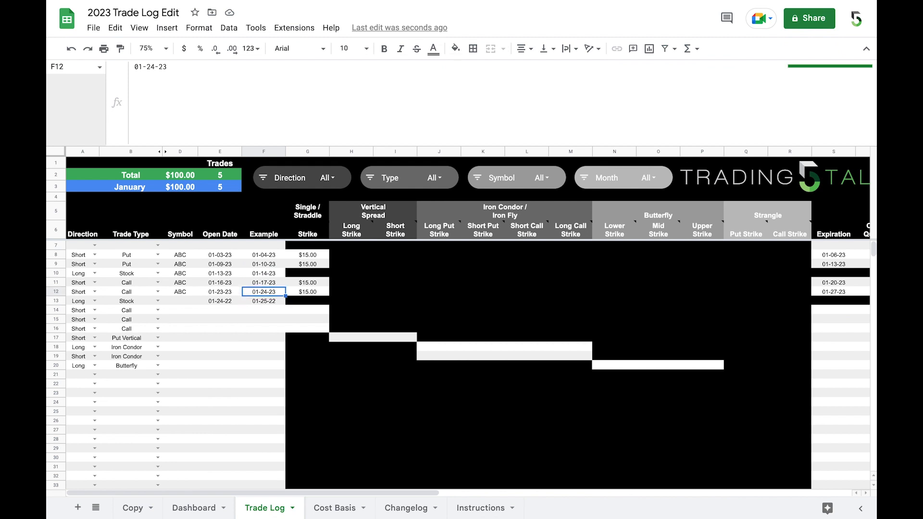
- Change the F7 array formula to add 2 days, making it =ARRAYFORMULA(IF(ISBLANK(E7:E),"",E7:E+2))
{"action": "key", "text": "Up"}
{"action": "key", "text": "Up"}
{"action": "key", "text": "Up"}
{"action": "key", "text": "Up"}
{"action": "key", "text": "Up"}
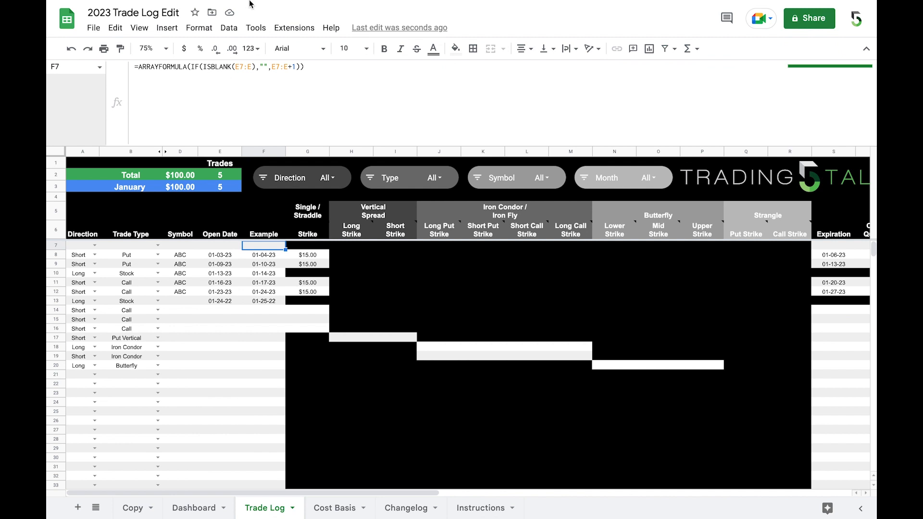
{"action": "left_click", "coordinate": [295, 67]}
{"action": "key", "text": "BackSpace"}
{"action": "type", "text": "2"}
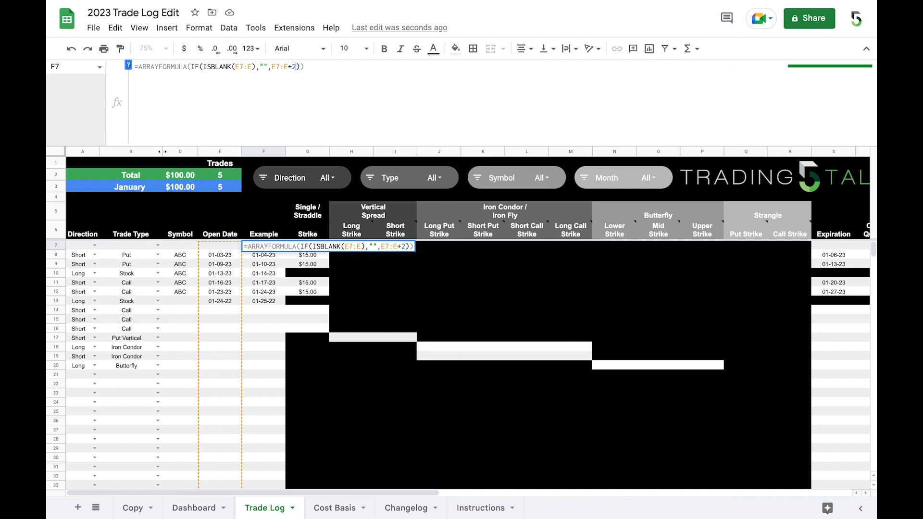
{"action": "key", "text": "Return"}
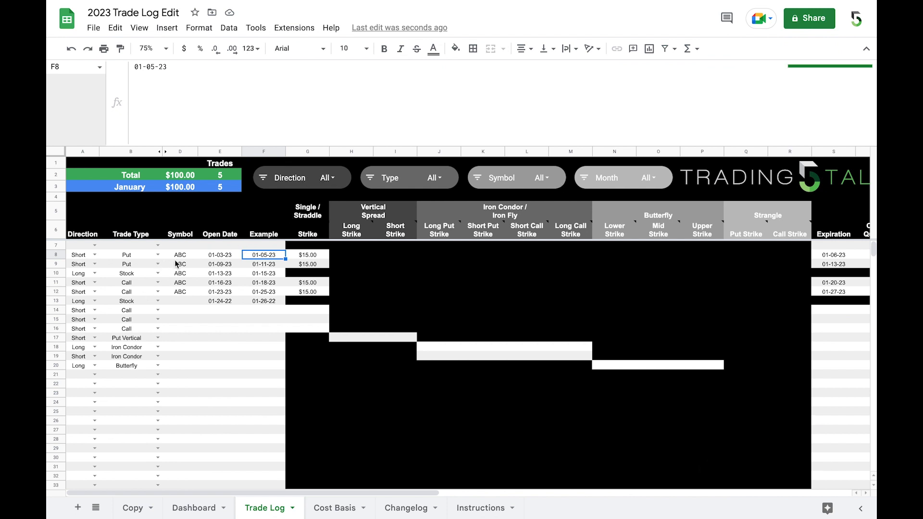
- Rename the Example column header to Account and format all of column F as plain text
{"action": "left_click", "coordinate": [158, 255]}
{"action": "left_click", "coordinate": [220, 292]}
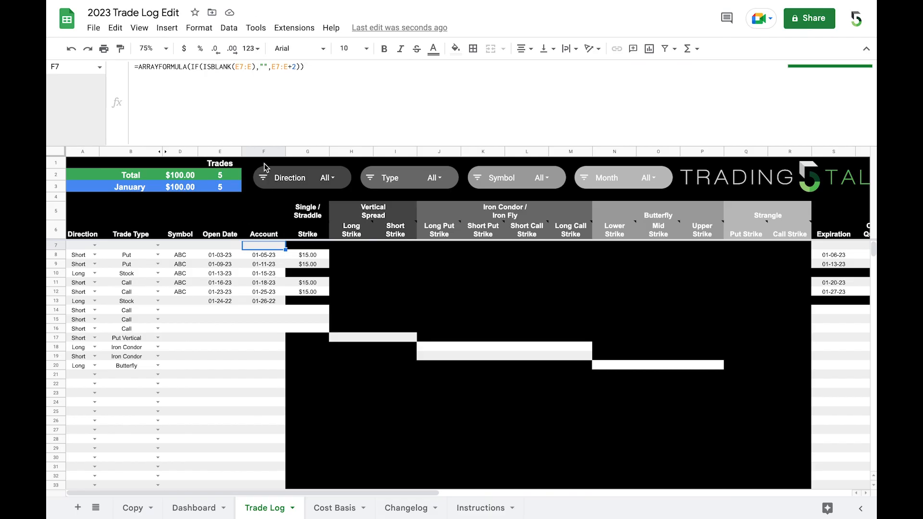
{"action": "left_click", "coordinate": [258, 153]}
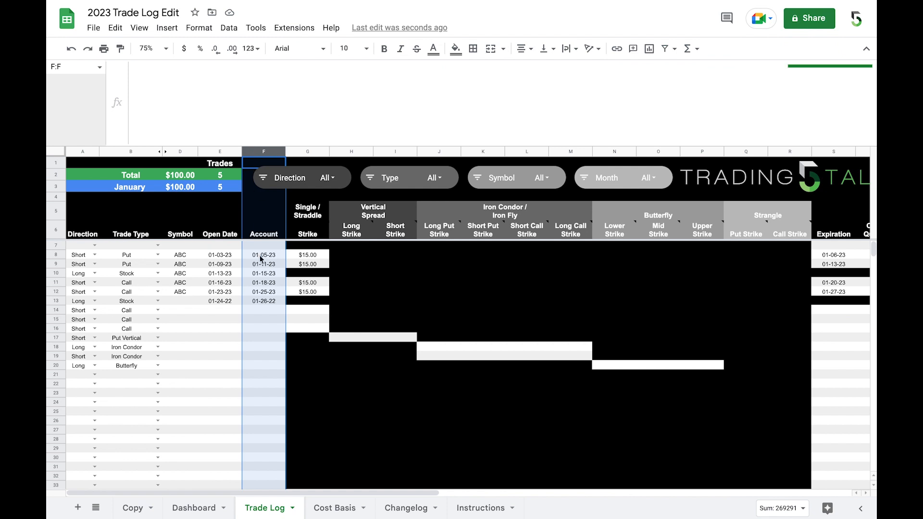
{"action": "left_click", "coordinate": [252, 49]}
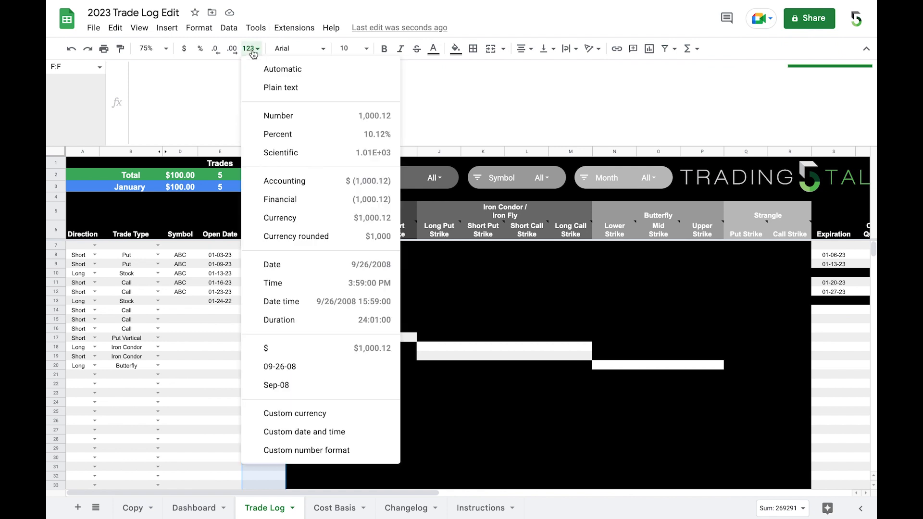
{"action": "left_click", "coordinate": [274, 87]}
{"action": "left_click", "coordinate": [264, 256]}
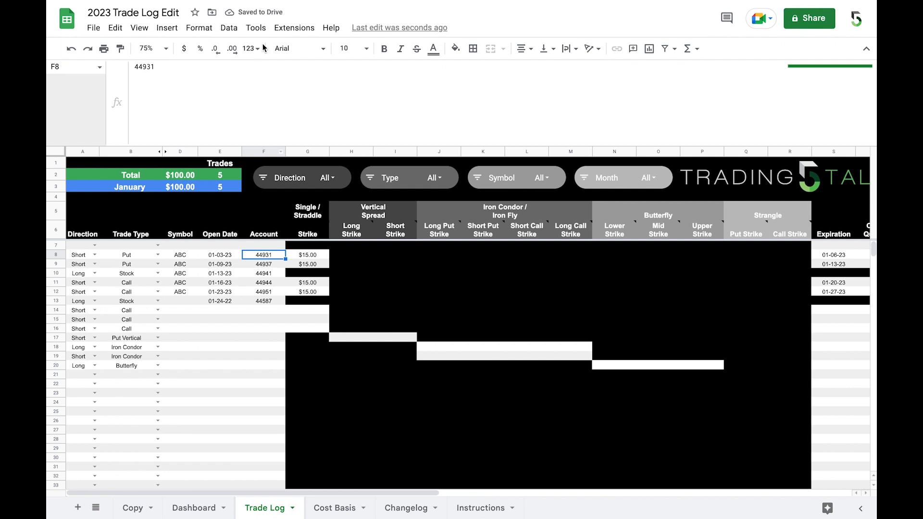
- Add a Dropdown data validation rule applied to the range 'Trade Log'!F7:F
{"action": "left_click", "coordinate": [224, 29]}
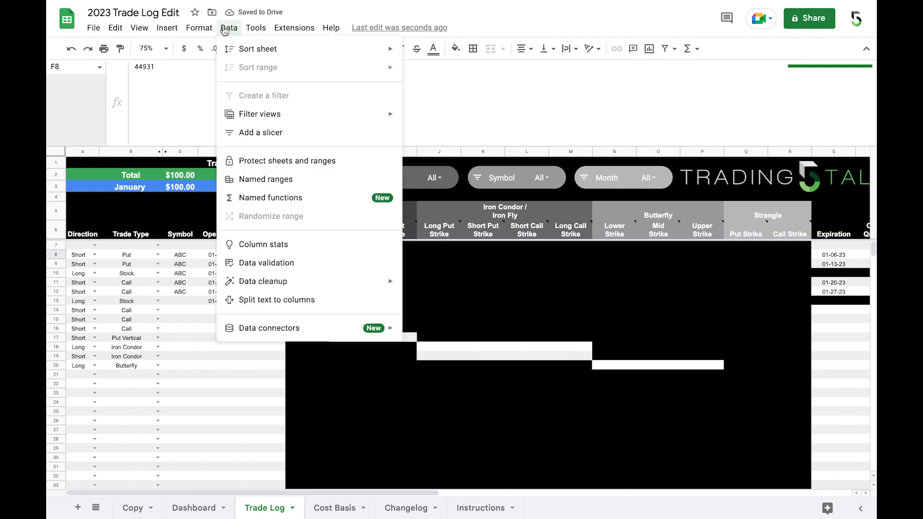
{"action": "left_click", "coordinate": [273, 265]}
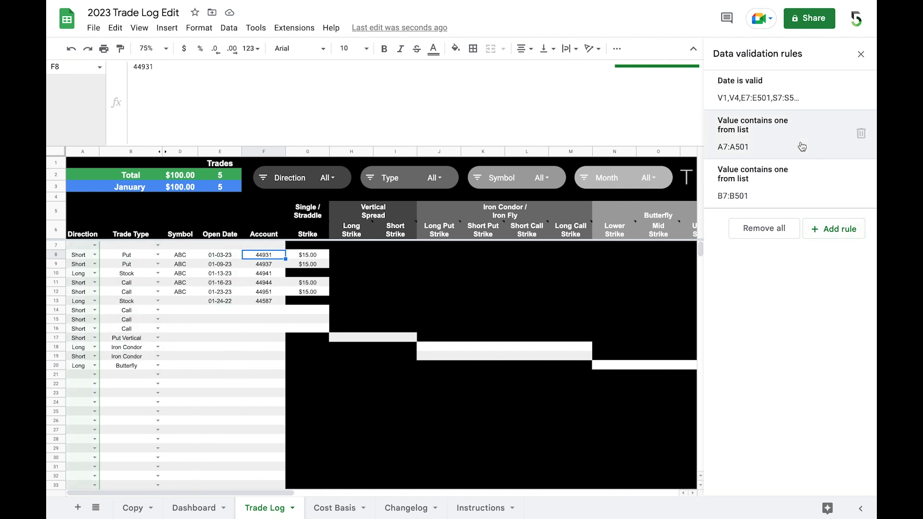
{"action": "left_click", "coordinate": [820, 228]}
{"action": "left_click", "coordinate": [770, 104]}
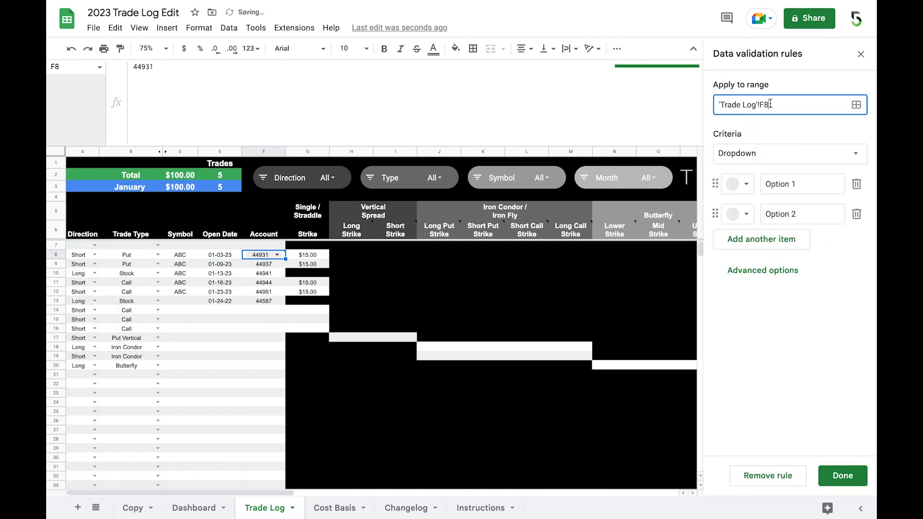
{"action": "key", "text": "BackSpace"}
{"action": "type", "text": "7:F"}
{"action": "left_click", "coordinate": [772, 157]}
{"action": "left_click", "coordinate": [769, 155]}
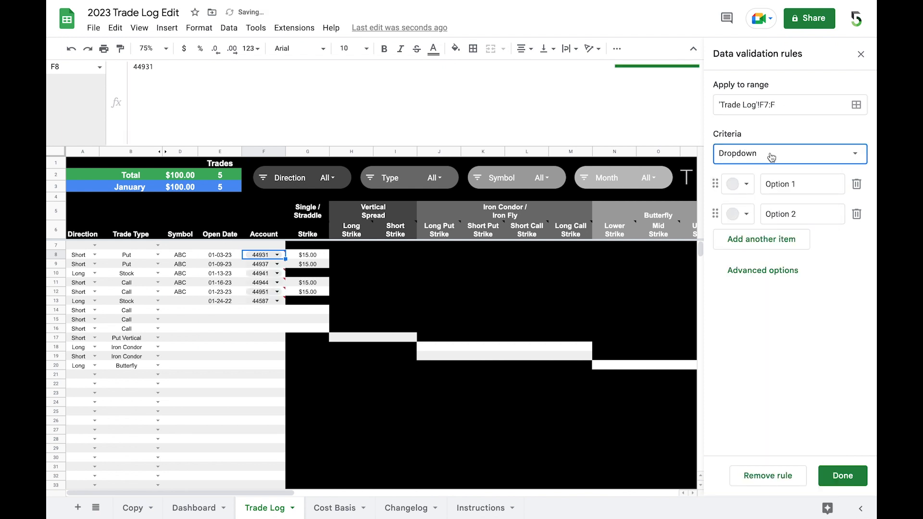
- Give the dropdown's Option 1 a custom white background color
{"action": "left_click", "coordinate": [749, 185]}
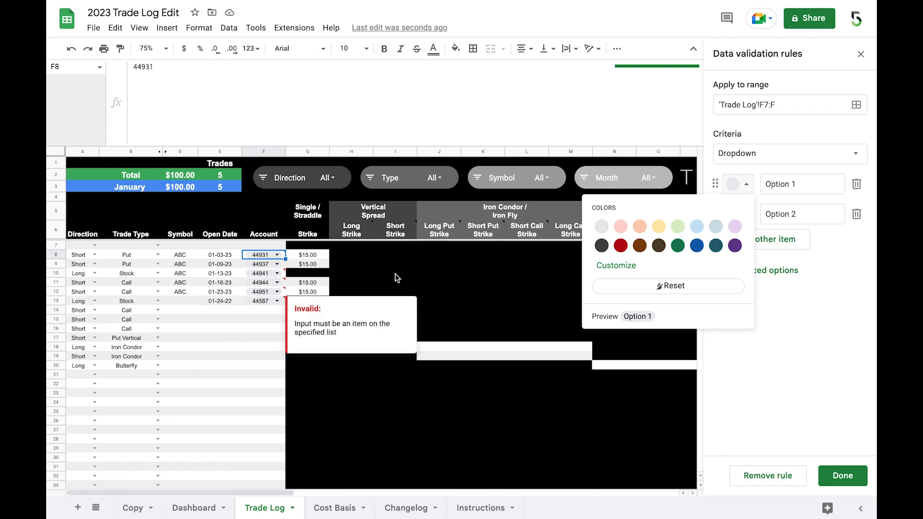
{"action": "left_click", "coordinate": [616, 266]}
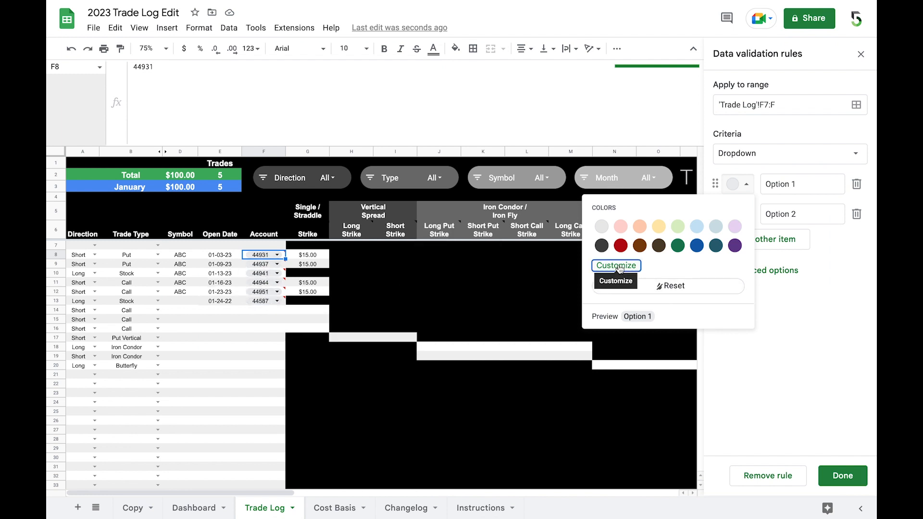
{"action": "left_click", "coordinate": [820, 247]}
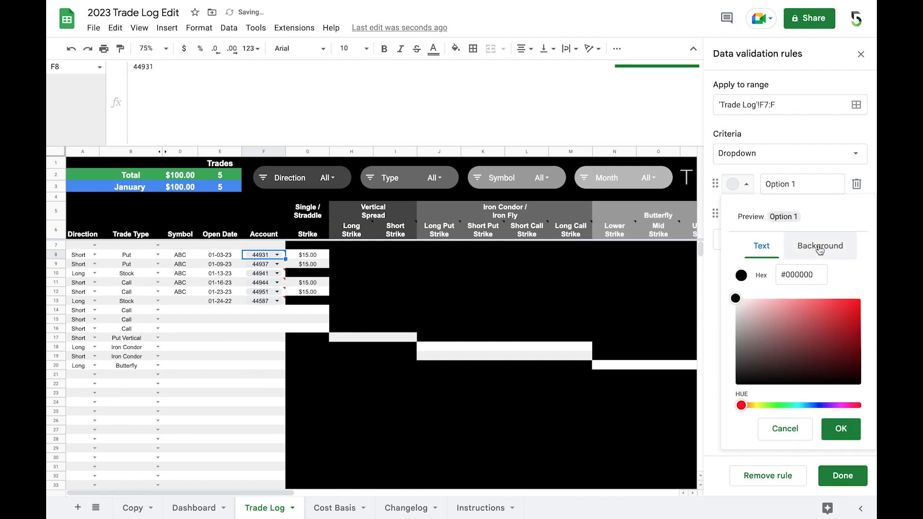
{"action": "left_click_drag", "start_coordinate": [744, 366], "coordinate": [725, 284]}
{"action": "left_click", "coordinate": [847, 432]}
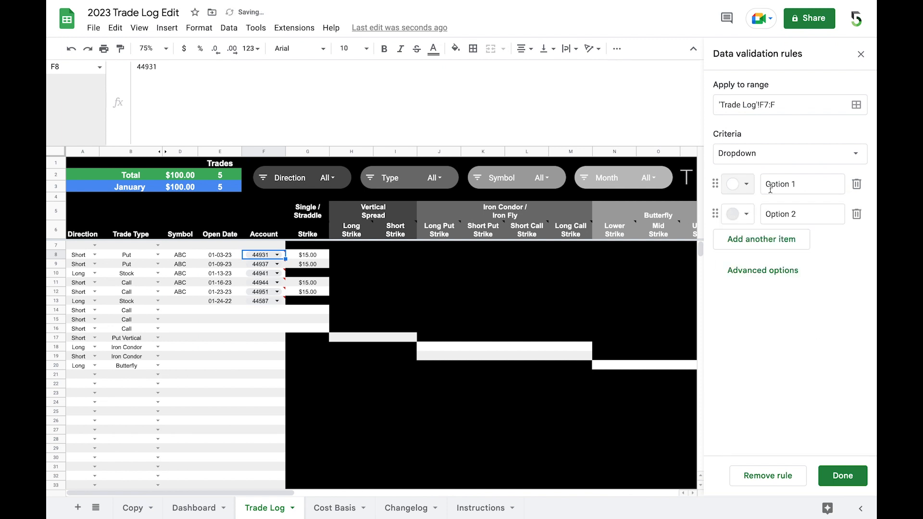
- Give the dropdown's Option 2 a custom white background color
{"action": "left_click", "coordinate": [741, 214]}
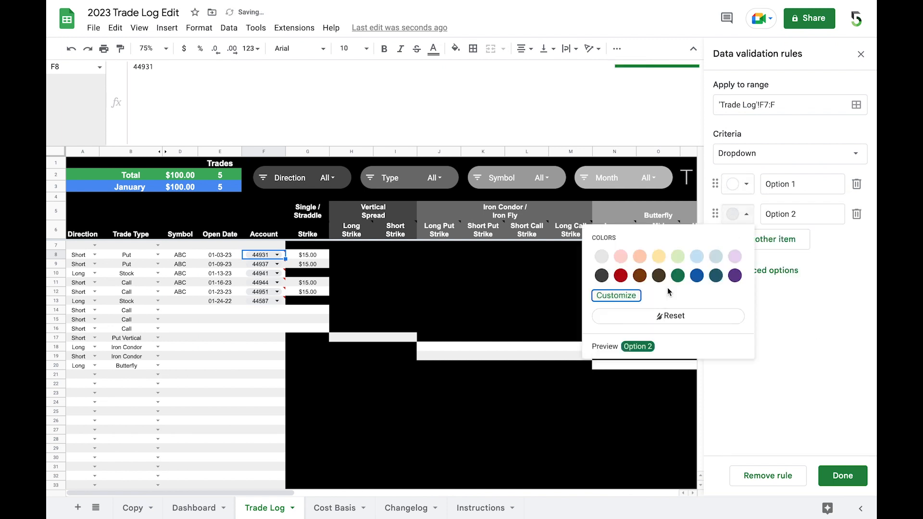
{"action": "left_click", "coordinate": [619, 296]}
{"action": "left_click", "coordinate": [820, 276]}
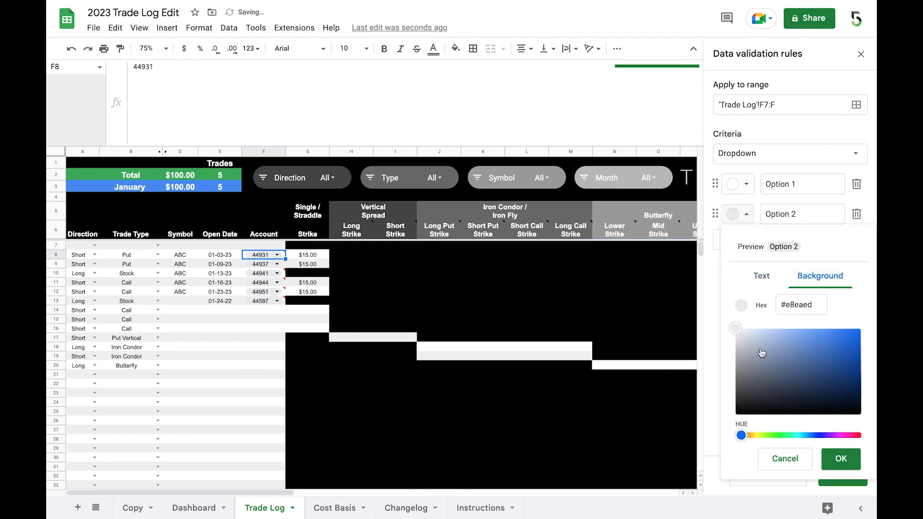
{"action": "left_click_drag", "start_coordinate": [750, 346], "coordinate": [717, 323]}
{"action": "left_click", "coordinate": [842, 461]}
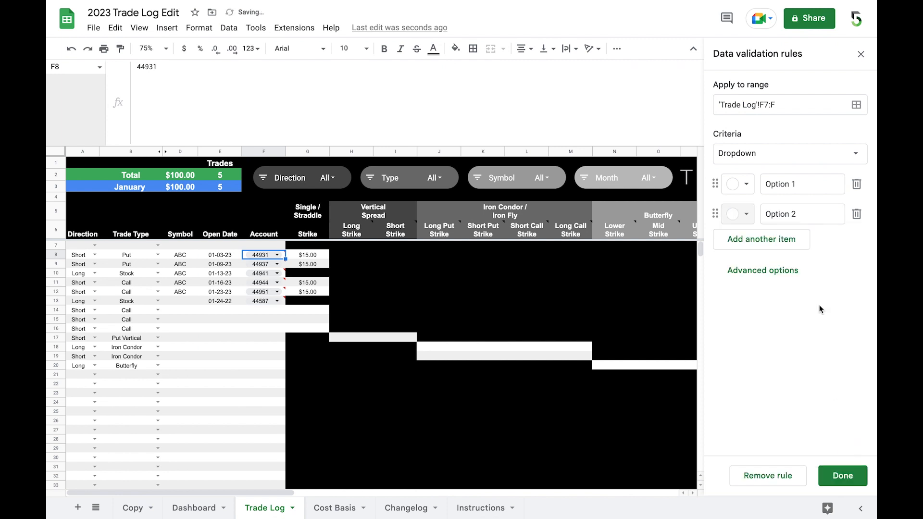
- Name the two dropdown options Personal and Roth, and save the validation rule
{"action": "left_click", "coordinate": [804, 183]}
{"action": "triple_click", "coordinate": [804, 182]}
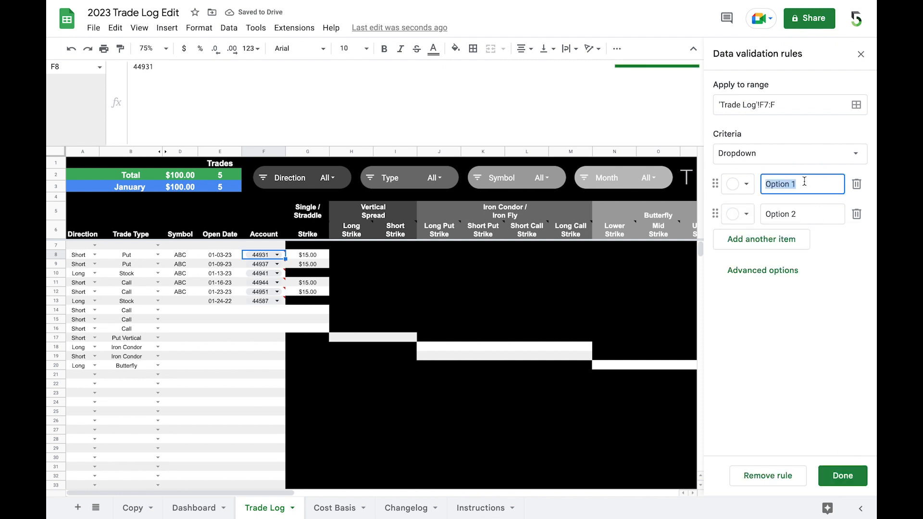
{"action": "type", "text": "Person"}
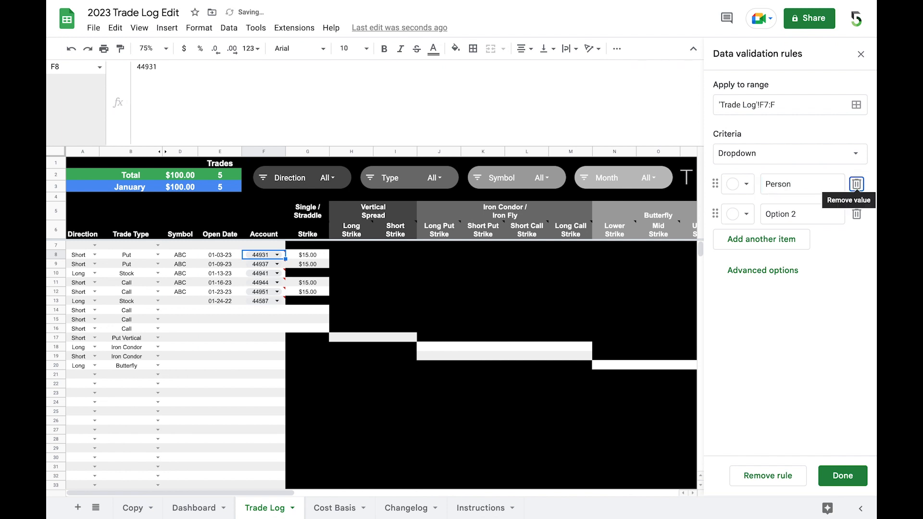
{"action": "left_click", "coordinate": [792, 184]}
{"action": "type", "text": "al"}
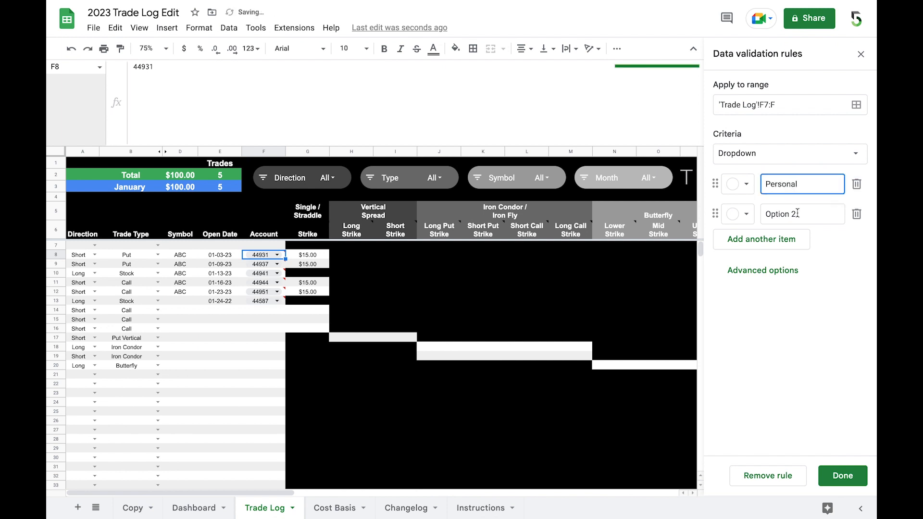
{"action": "triple_click", "coordinate": [797, 213]}
{"action": "type", "text": "Roth"}
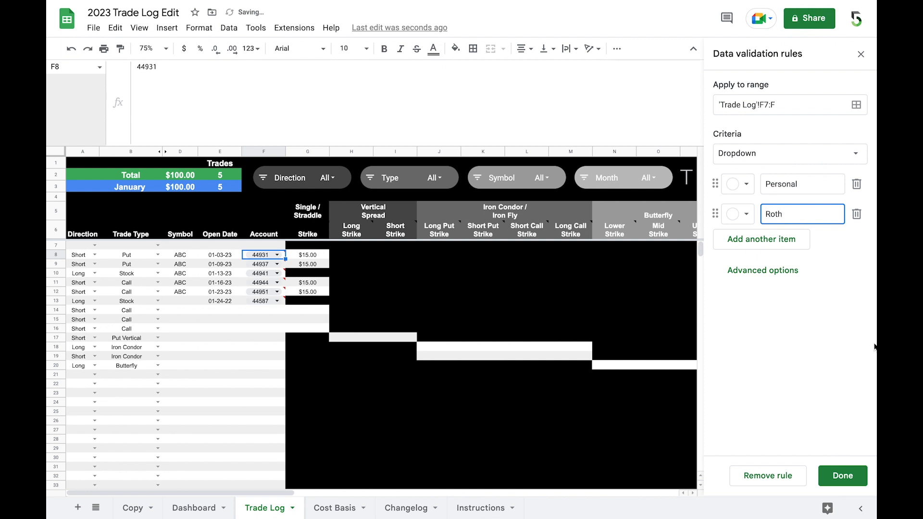
{"action": "left_click", "coordinate": [846, 472]}
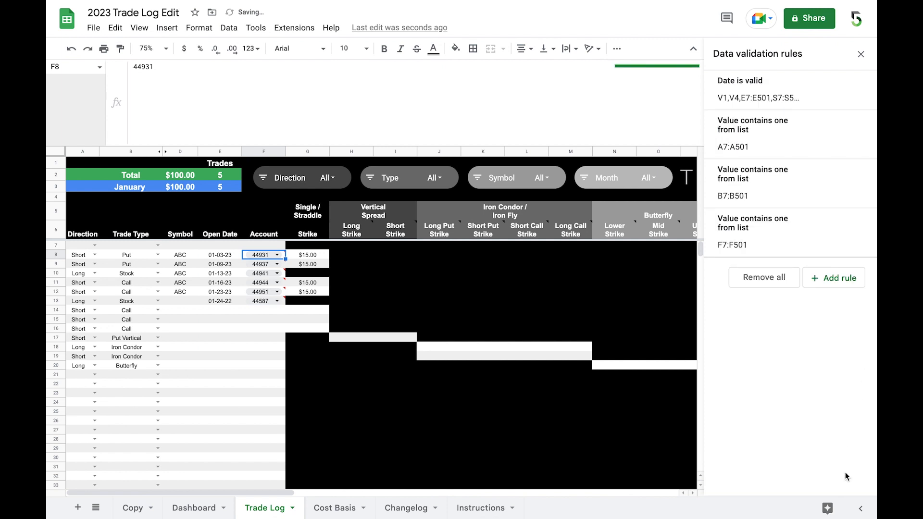
- Fill the Account dropdowns in F8:F13 with Roth, Personal, Roth, Roth, Personal and Roth
{"action": "mouse_move", "coordinate": [270, 261]}
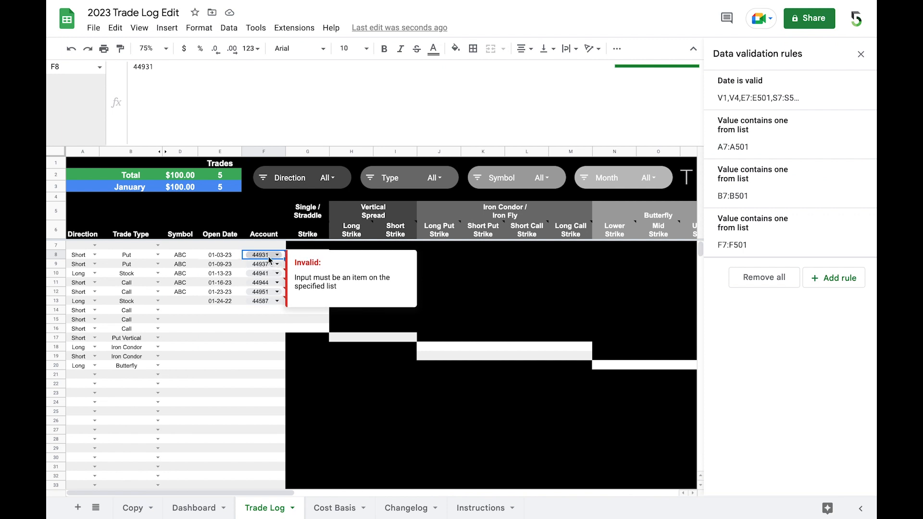
{"action": "double_click", "coordinate": [268, 256]}
{"action": "left_click", "coordinate": [258, 288]}
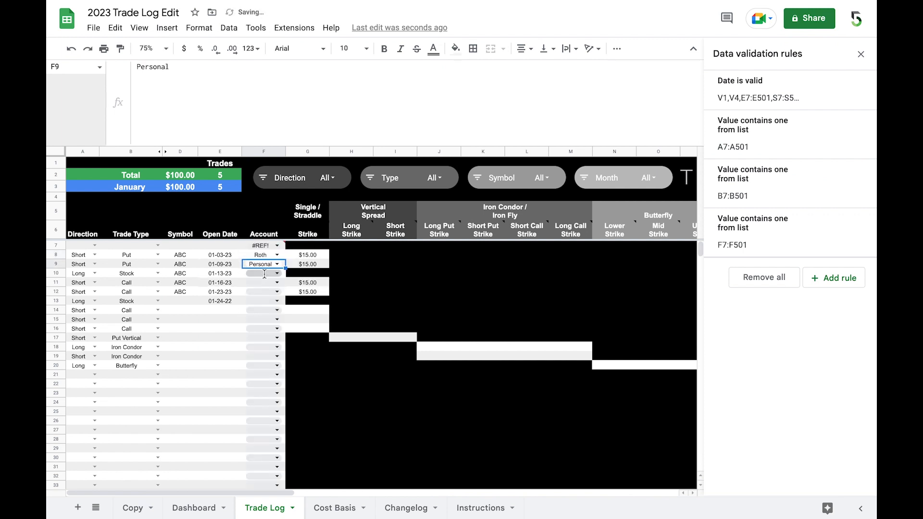
{"action": "left_click", "coordinate": [263, 273]}
{"action": "left_click", "coordinate": [261, 303]}
{"action": "left_click", "coordinate": [266, 284]}
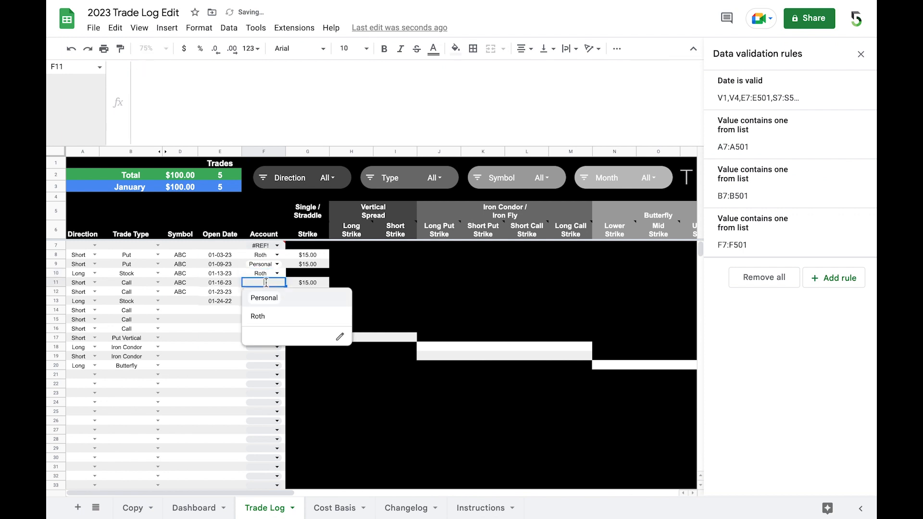
{"action": "left_click", "coordinate": [259, 315]}
{"action": "left_click", "coordinate": [264, 292]}
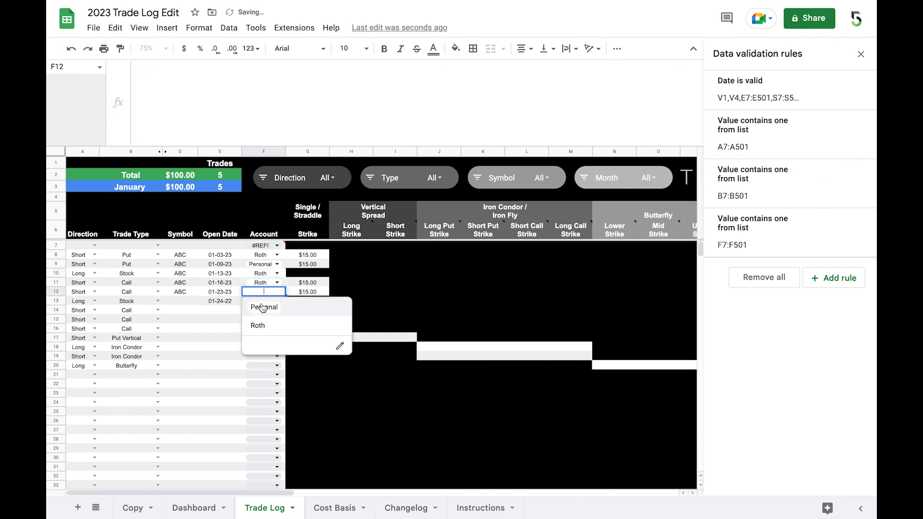
{"action": "left_click", "coordinate": [268, 305]}
{"action": "left_click", "coordinate": [270, 302]}
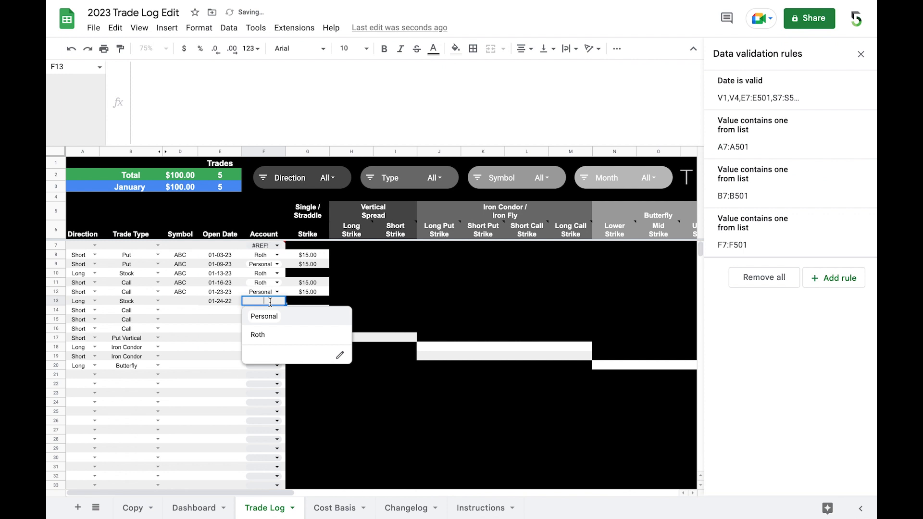
{"action": "left_click", "coordinate": [260, 336]}
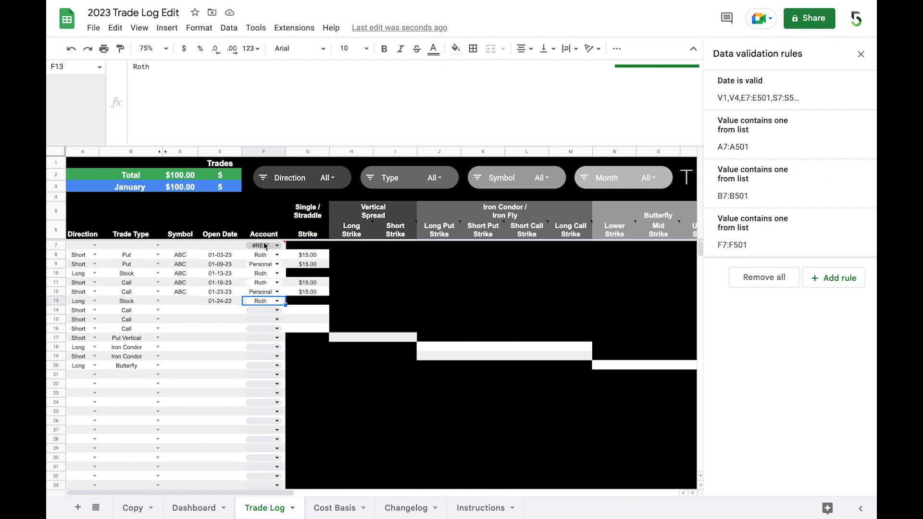
- Edit the Account dropdown rule to add a Robinhood item and rename Personal to Webull, applying the change to all matching dropdowns
{"action": "mouse_move", "coordinate": [268, 247]}
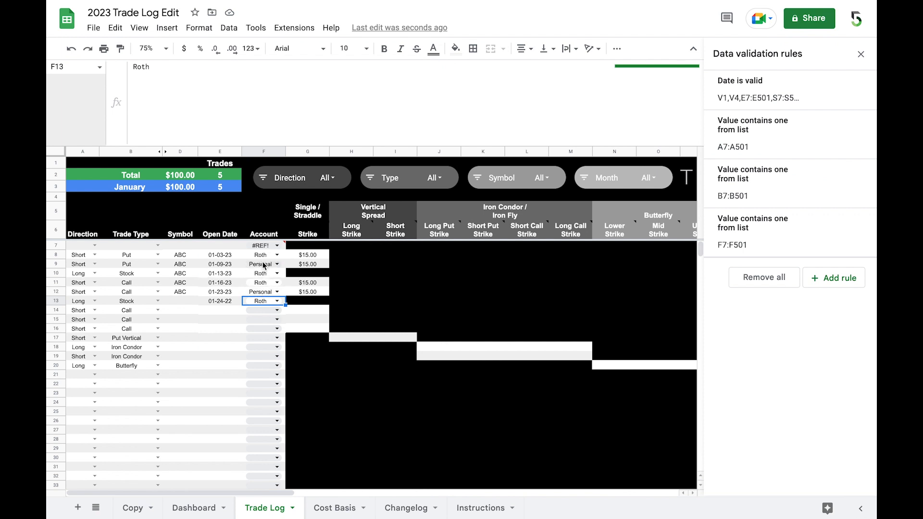
{"action": "left_click", "coordinate": [277, 255]}
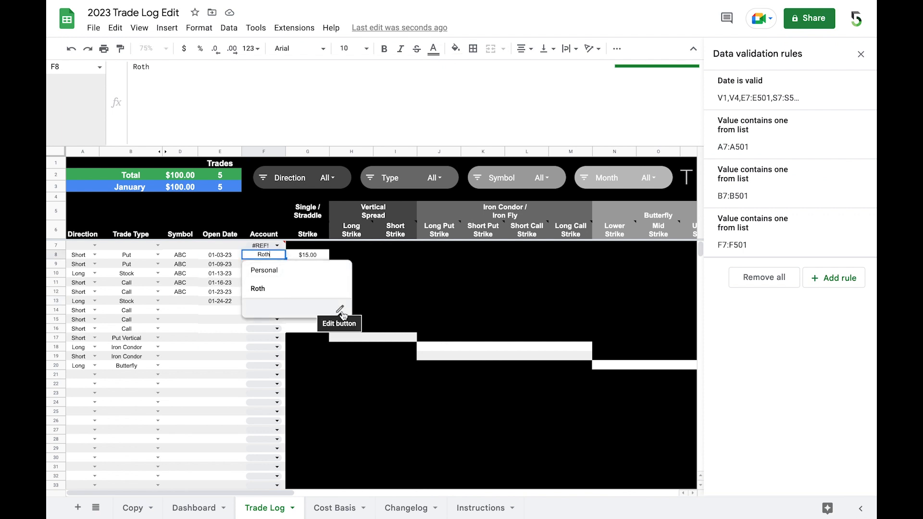
{"action": "left_click", "coordinate": [341, 310]}
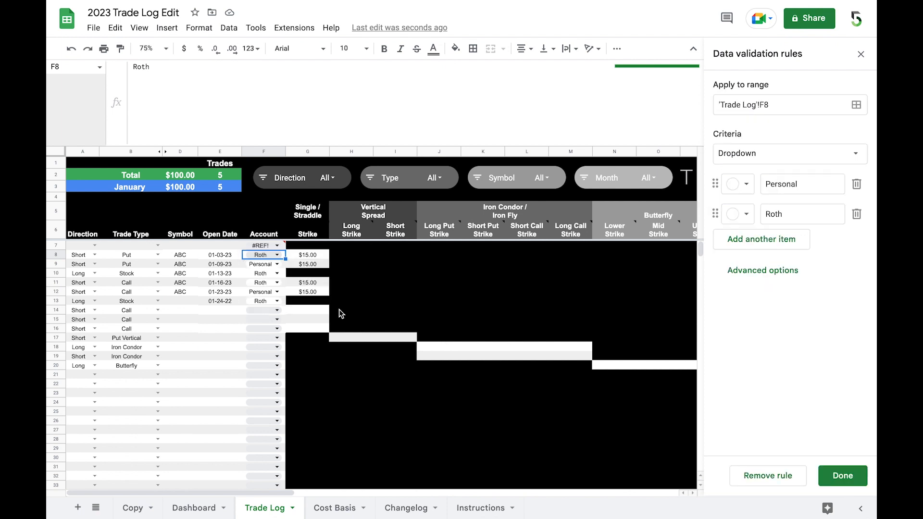
{"action": "left_click", "coordinate": [765, 231]}
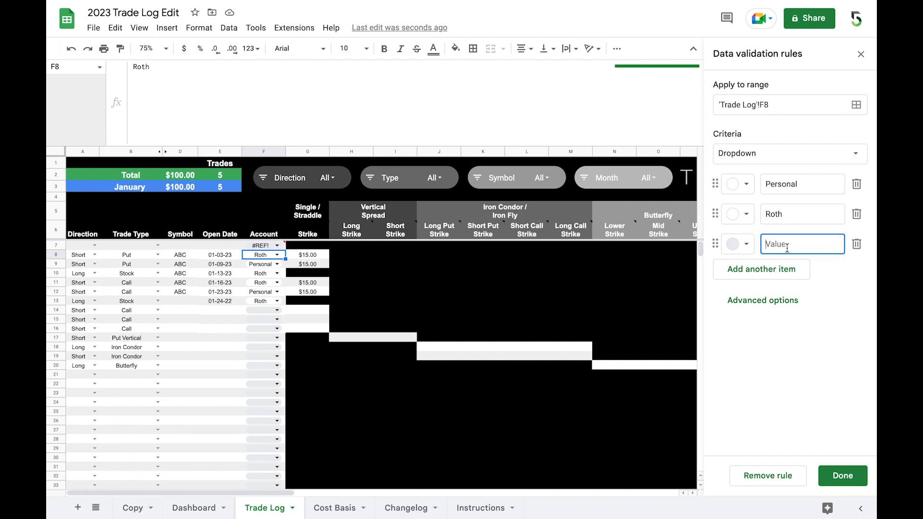
{"action": "type", "text": "Robinhood"}
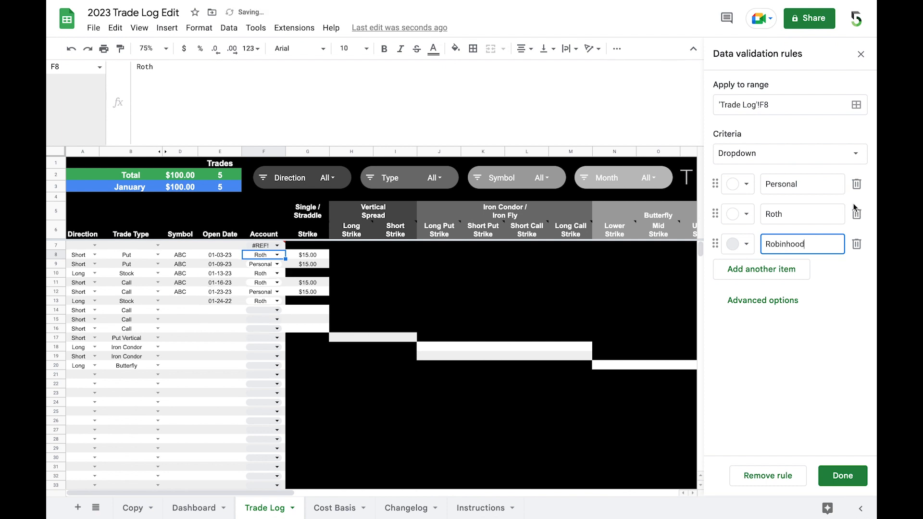
{"action": "left_click", "coordinate": [792, 185]}
{"action": "double_click", "coordinate": [792, 185]}
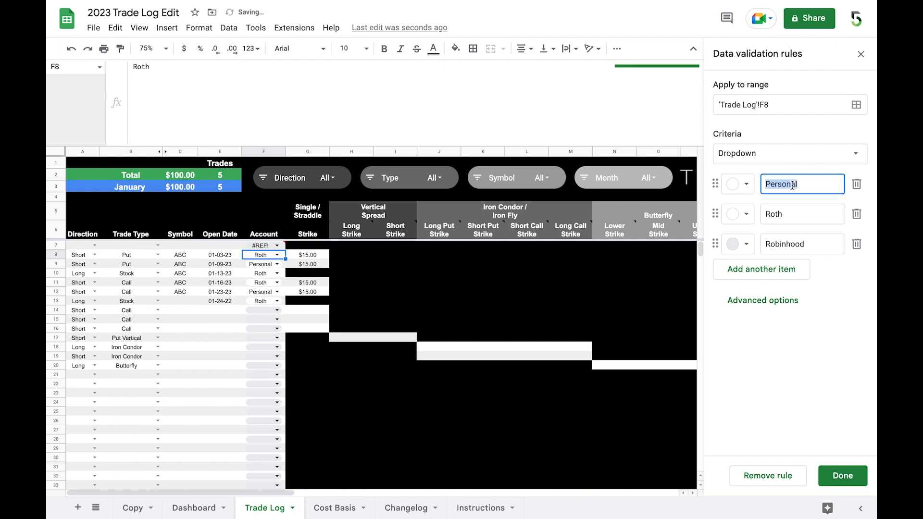
{"action": "type", "text": "Webull"}
{"action": "left_click", "coordinate": [842, 476]}
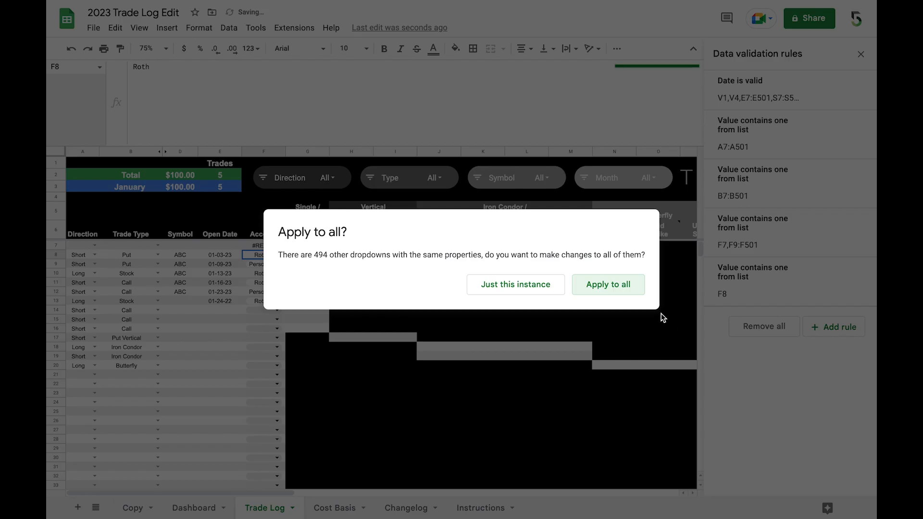
{"action": "left_click", "coordinate": [608, 286]}
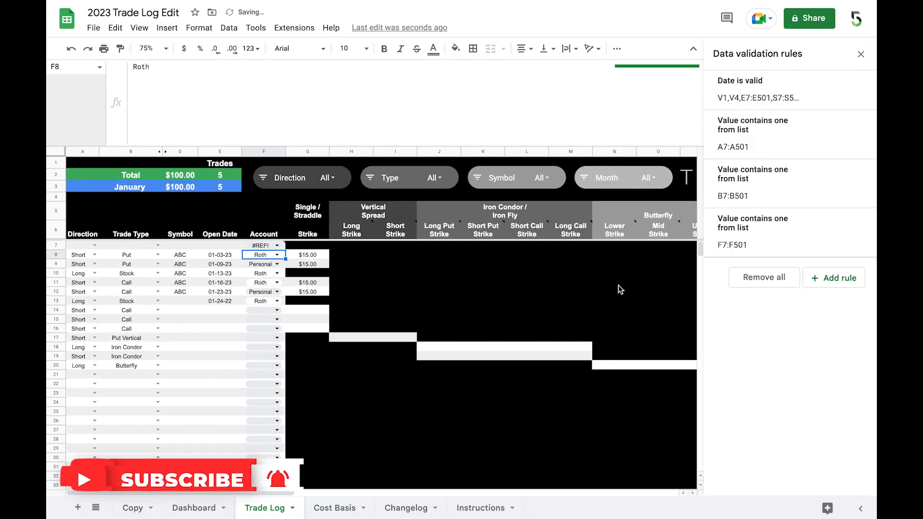
- Keep Roth as the Account in F8, and change F9 to Webull and F12 to Robinhood
{"action": "left_click", "coordinate": [277, 255]}
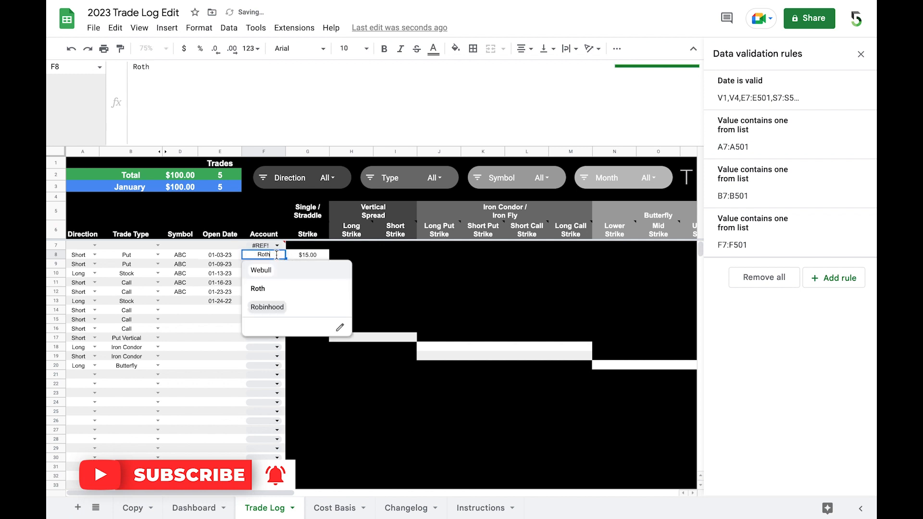
{"action": "left_click", "coordinate": [269, 293]}
{"action": "left_click", "coordinate": [277, 264]}
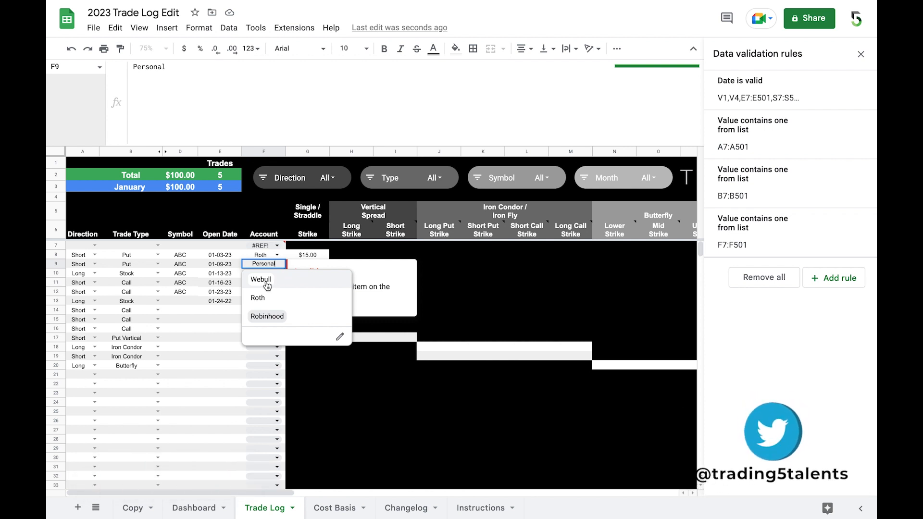
{"action": "left_click", "coordinate": [283, 284]}
{"action": "left_click", "coordinate": [278, 292]}
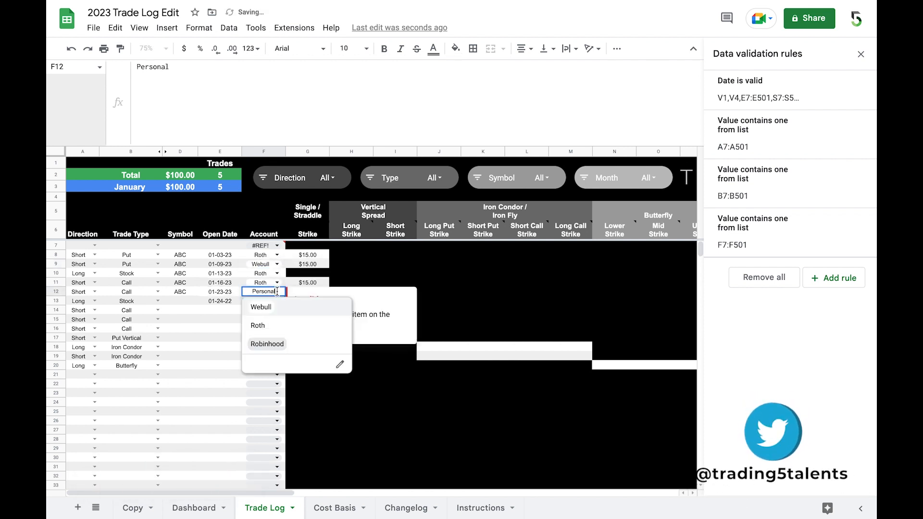
{"action": "left_click", "coordinate": [262, 327]}
{"action": "left_click", "coordinate": [263, 327]}
{"action": "left_click", "coordinate": [266, 290]}
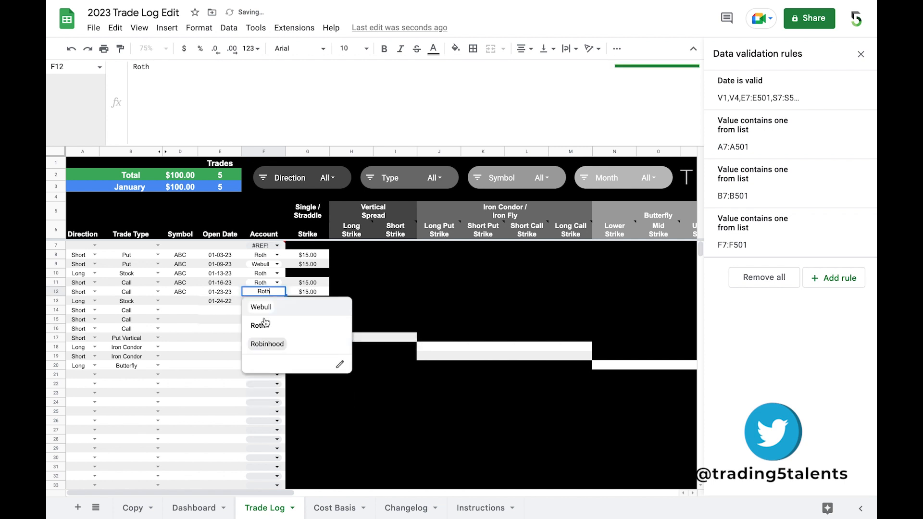
{"action": "left_click", "coordinate": [267, 344]}
{"action": "left_click", "coordinate": [225, 335]}
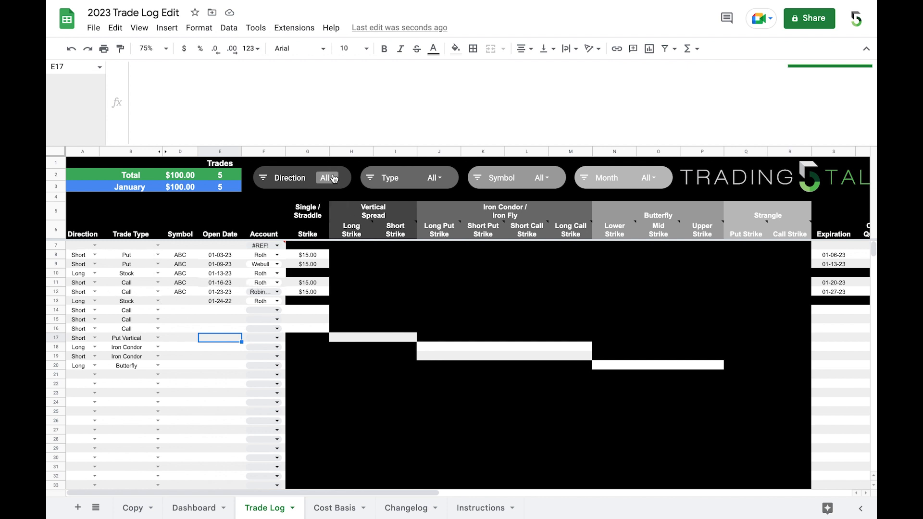
- Compare the Direction and Trade Type dropdown options in row 8 with the values offered by the Direction, Type and Symbol slicers
{"action": "left_click", "coordinate": [94, 255]}
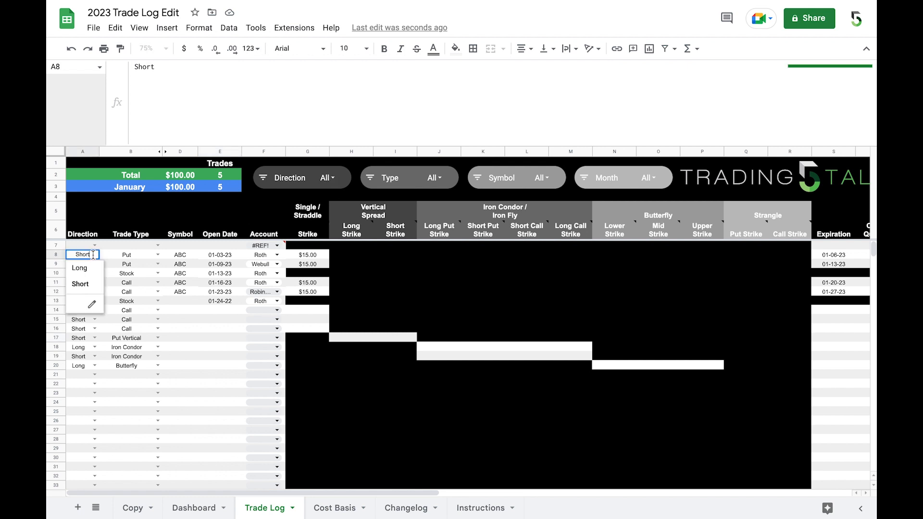
{"action": "left_click", "coordinate": [333, 178]}
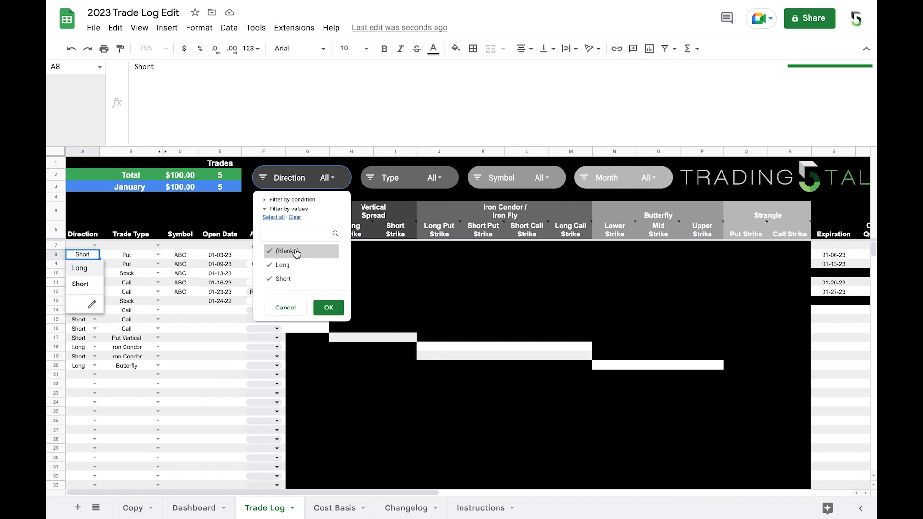
{"action": "left_click", "coordinate": [287, 308]}
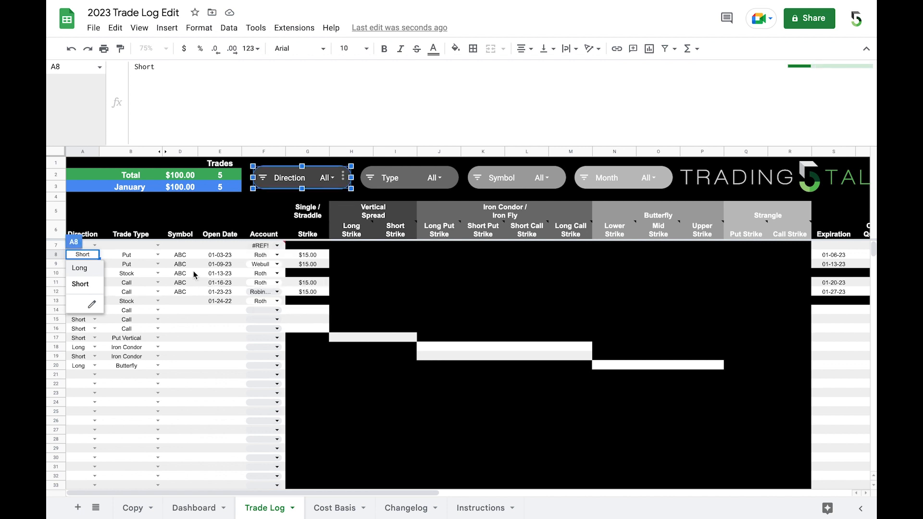
{"action": "left_click", "coordinate": [158, 254]}
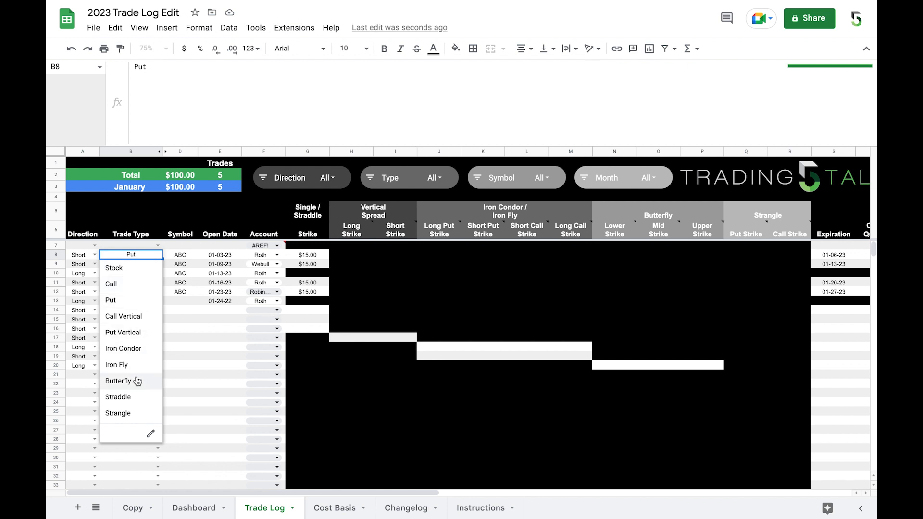
{"action": "left_click", "coordinate": [235, 358]}
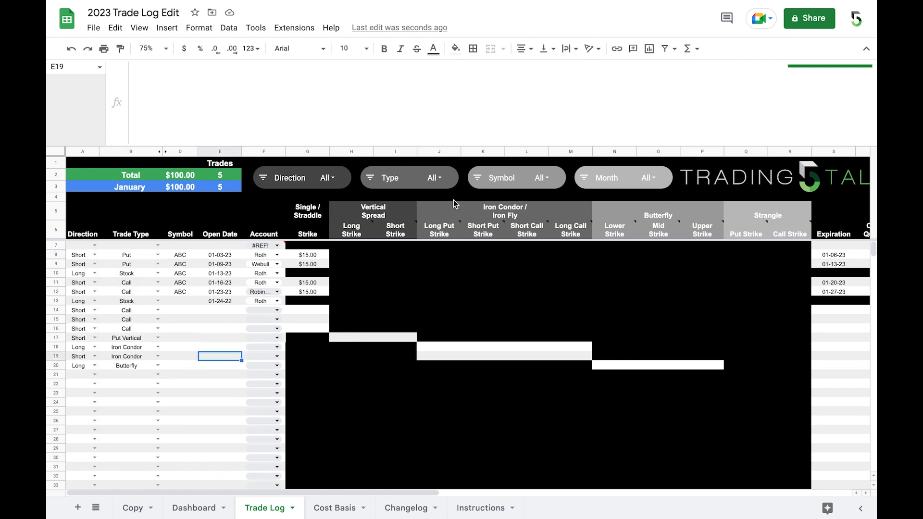
{"action": "left_click", "coordinate": [439, 180]}
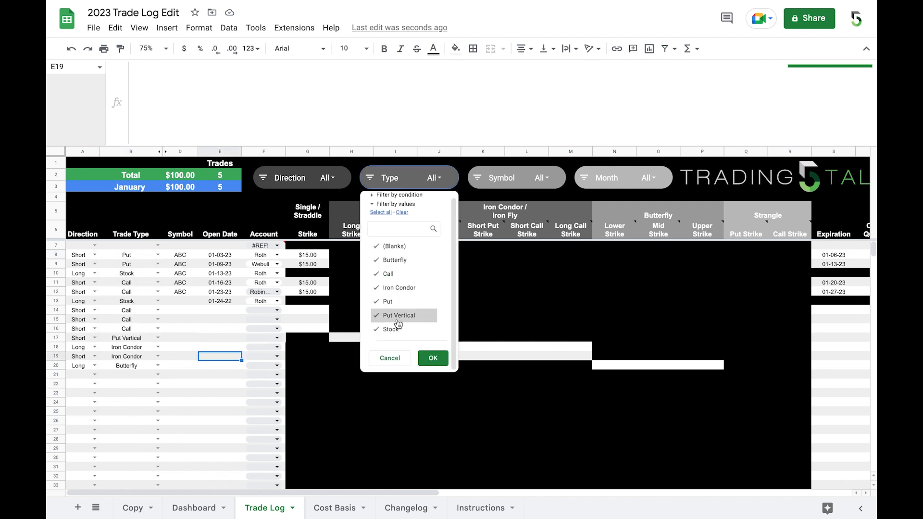
{"action": "left_click", "coordinate": [394, 362]}
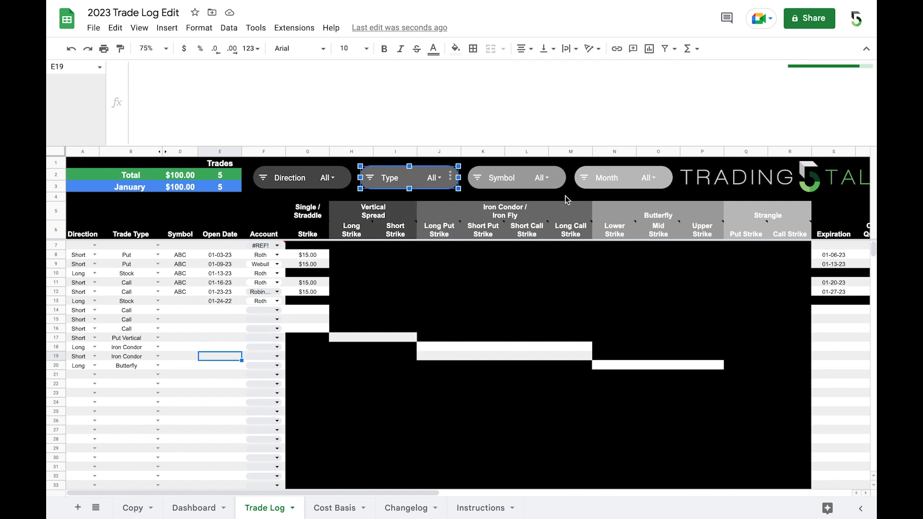
{"action": "left_click", "coordinate": [544, 179]}
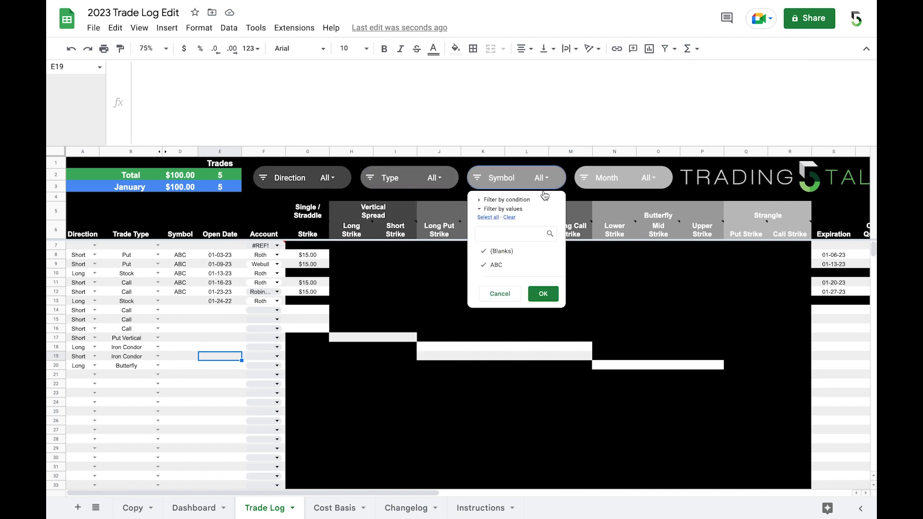
{"action": "left_click", "coordinate": [498, 297]}
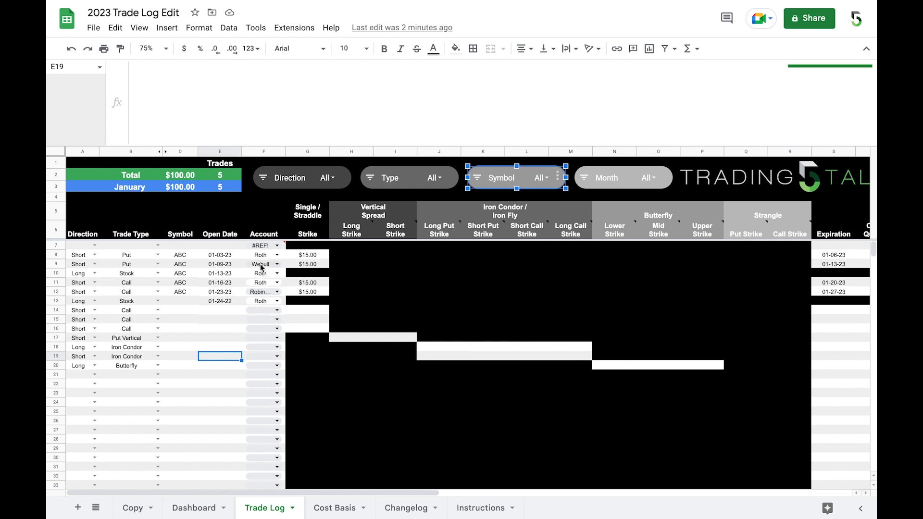
- Add a new slicer to the Trade Log sheet that filters by the Account column
{"action": "left_click", "coordinate": [167, 28]}
{"action": "mouse_move", "coordinate": [225, 32]}
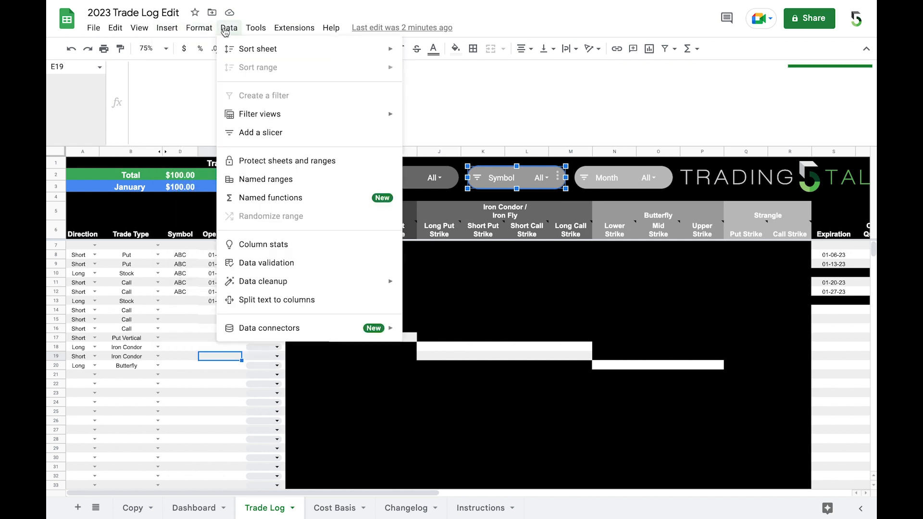
{"action": "left_click", "coordinate": [306, 137]}
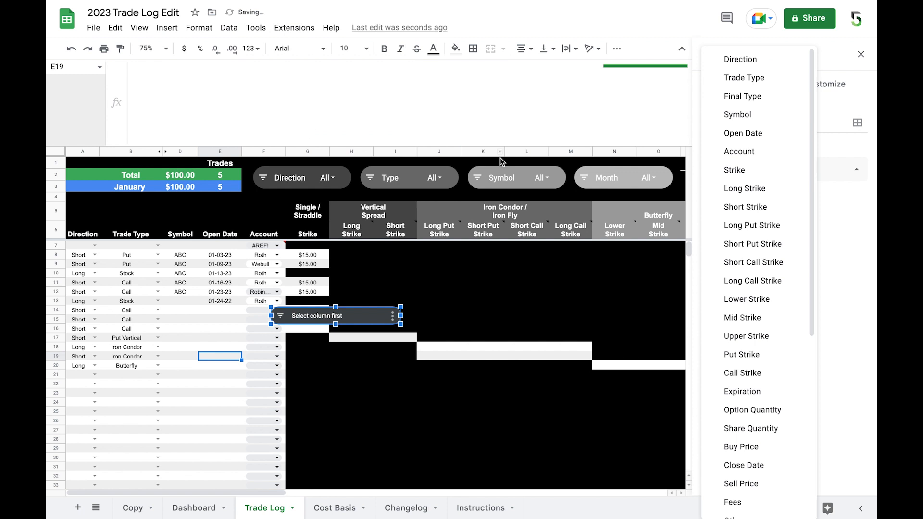
{"action": "scroll", "coordinate": [757, 212], "scroll_direction": "down", "scroll_amount": 2}
{"action": "scroll", "coordinate": [757, 212], "scroll_direction": "up", "scroll_amount": 2}
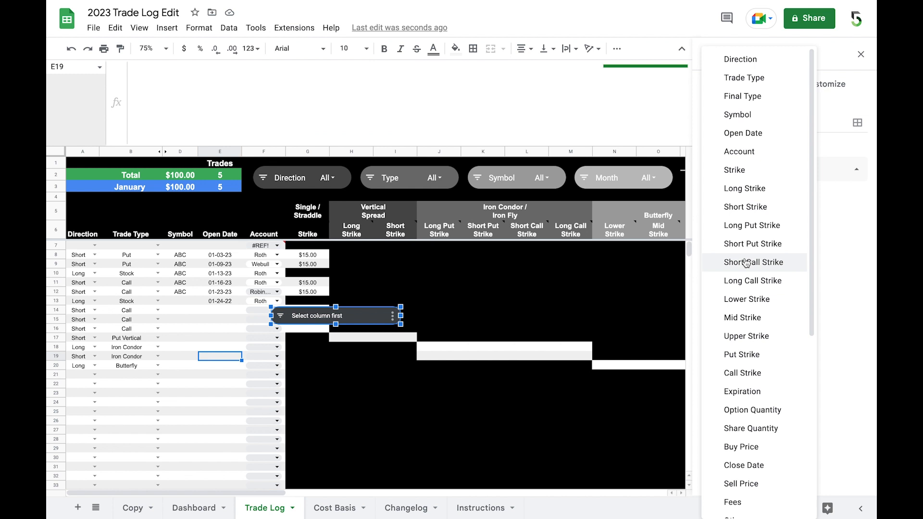
{"action": "left_click", "coordinate": [760, 152]}
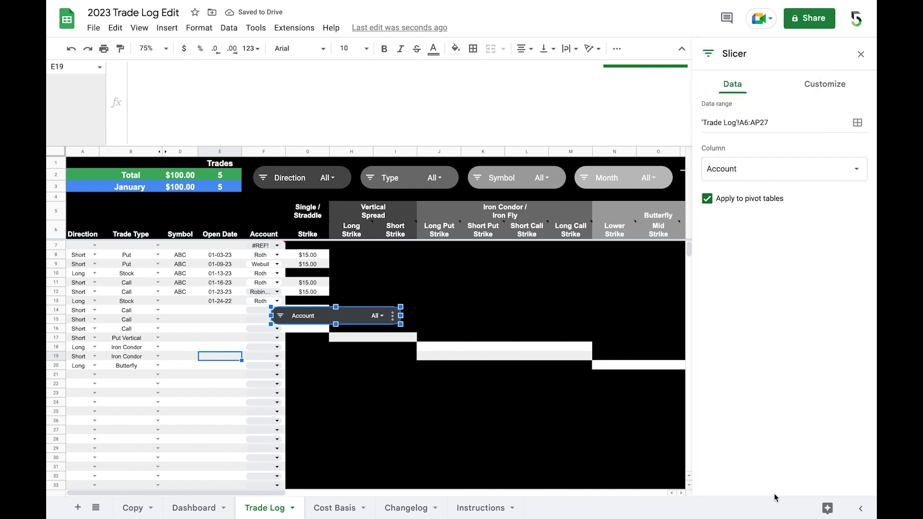
- Set the Account slicer's title font size to 18, and try the title Account Type before restoring it to Account
{"action": "left_click", "coordinate": [817, 85]}
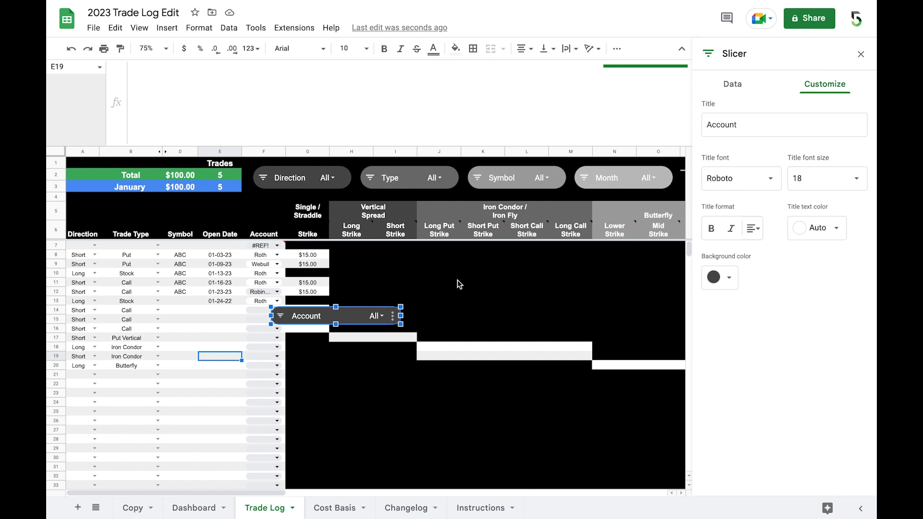
{"action": "double_click", "coordinate": [720, 124]}
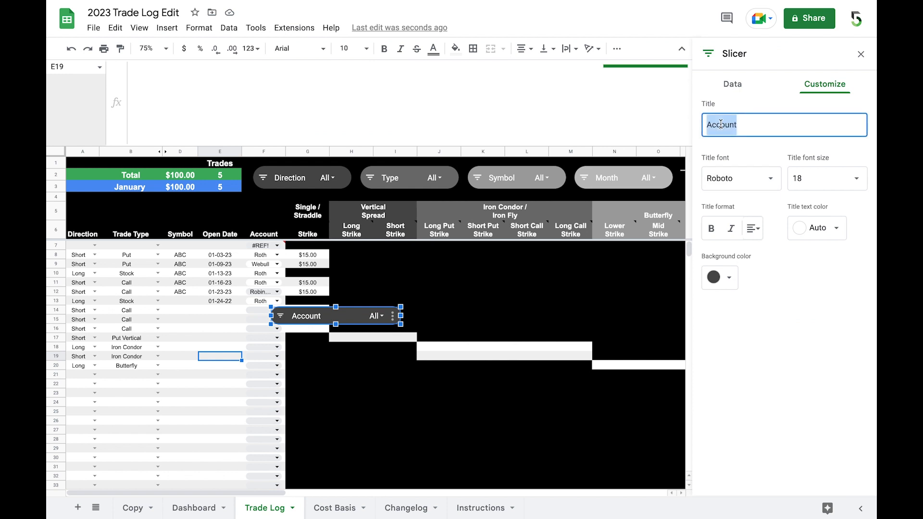
{"action": "key", "text": "Right"}
{"action": "type", "text": "T"}
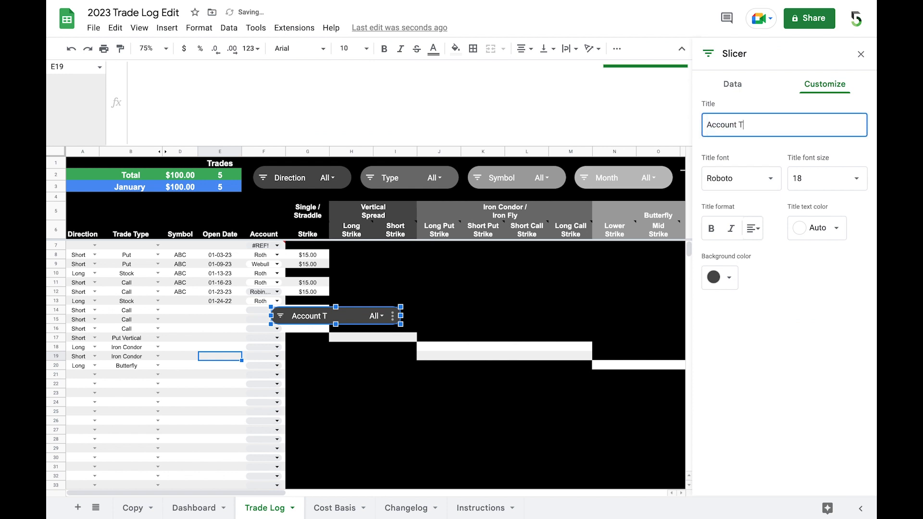
{"action": "type", "text": "y"}
{"action": "key", "text": "BackSpace"}
{"action": "type", "text": "Type"}
{"action": "double_click", "coordinate": [747, 125]}
{"action": "key", "text": "BackSpace"}
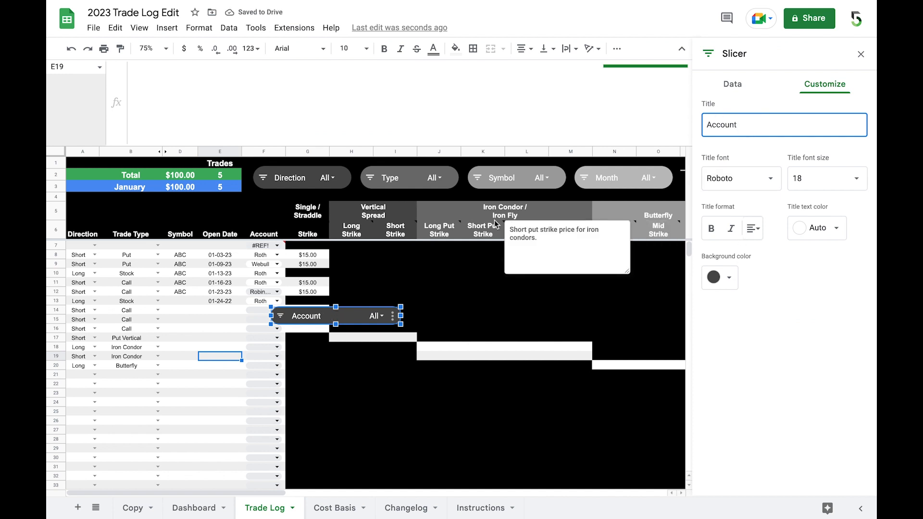
- Widen the Account slicer slightly and move it up into the header area, over the Direction and Type slicers
{"action": "left_click", "coordinate": [471, 285]}
{"action": "left_click", "coordinate": [327, 316]}
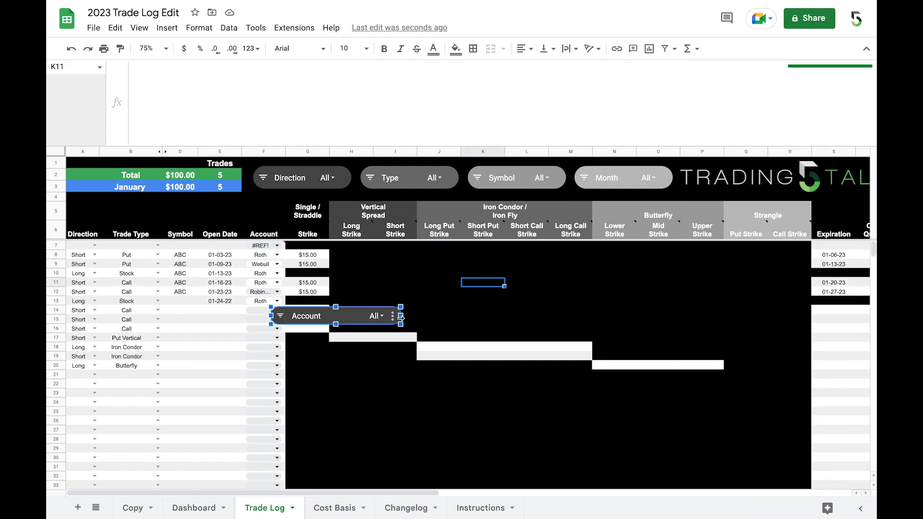
{"action": "left_click_drag", "start_coordinate": [401, 318], "coordinate": [419, 305]}
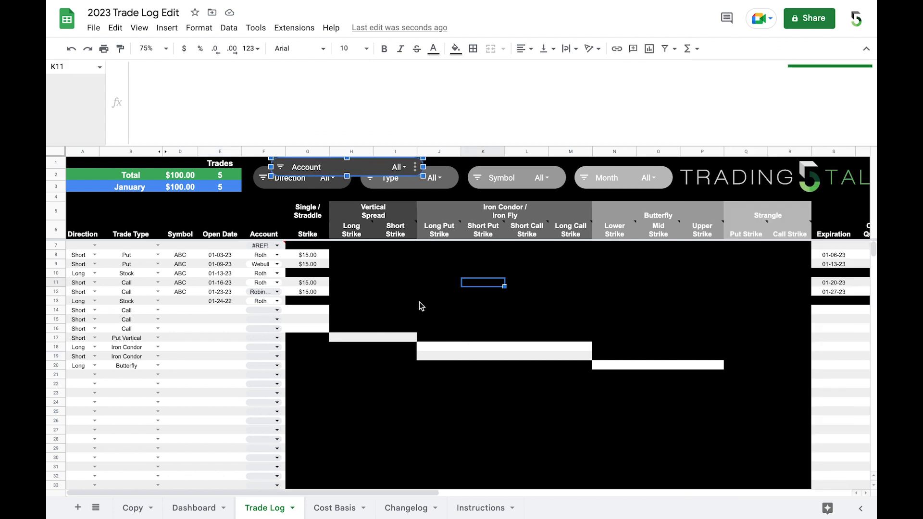
{"action": "left_click", "coordinate": [359, 292]}
- Filter the trades with the Account slicer so that only Roth is selected
{"action": "left_click", "coordinate": [399, 166]}
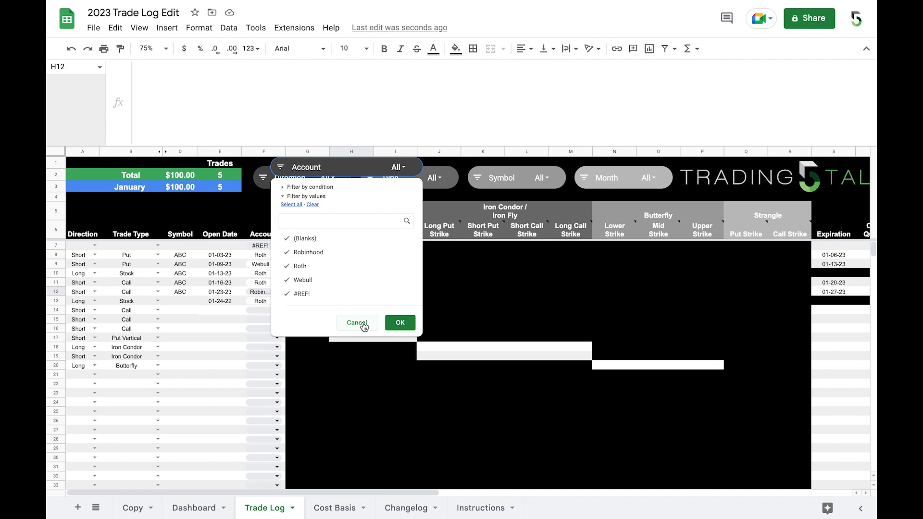
{"action": "left_click", "coordinate": [313, 205]}
{"action": "left_click", "coordinate": [320, 266]}
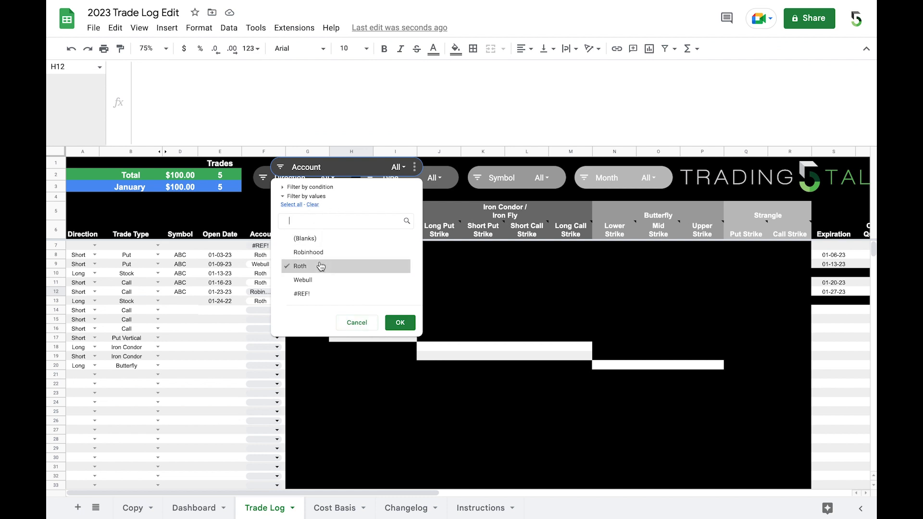
{"action": "left_click", "coordinate": [393, 325]}
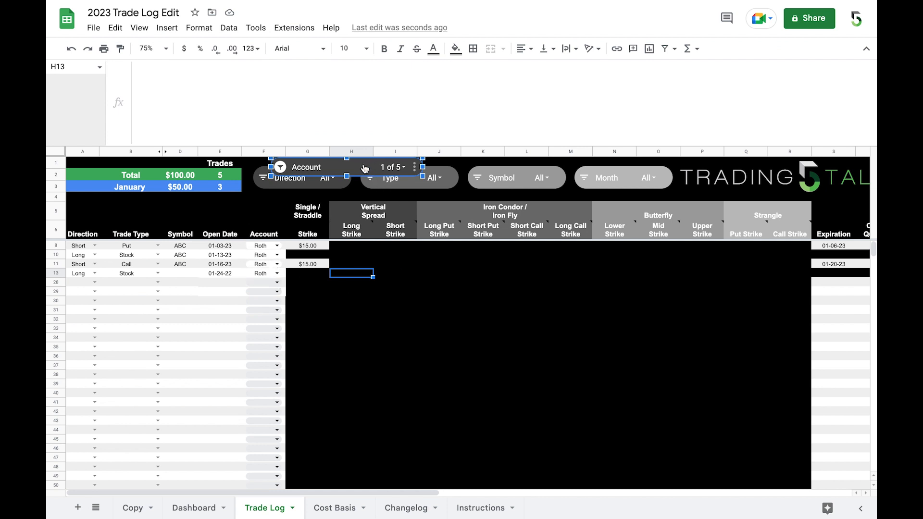
- Shrink the Account and Direction slicers to a matching size and stack Account directly above Direction in the header
{"action": "left_click_drag", "start_coordinate": [365, 168], "coordinate": [349, 188]}
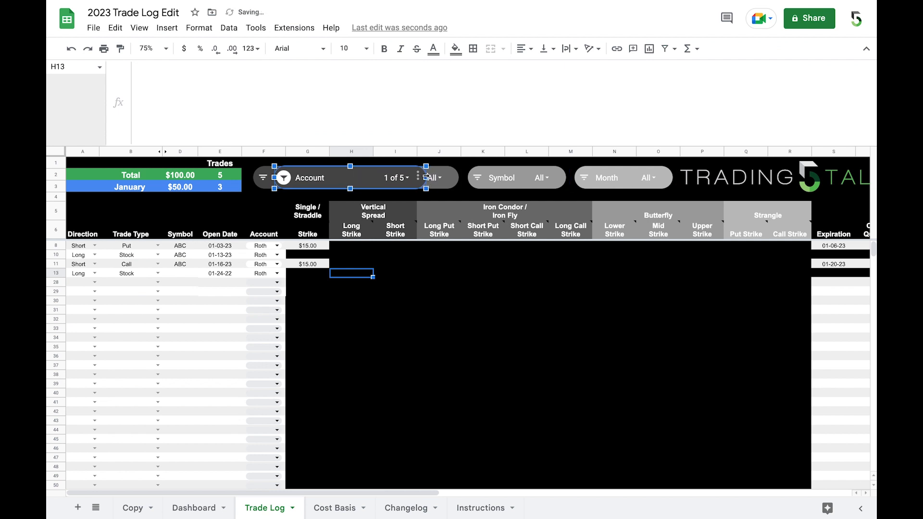
{"action": "left_click_drag", "start_coordinate": [426, 177], "coordinate": [377, 178]}
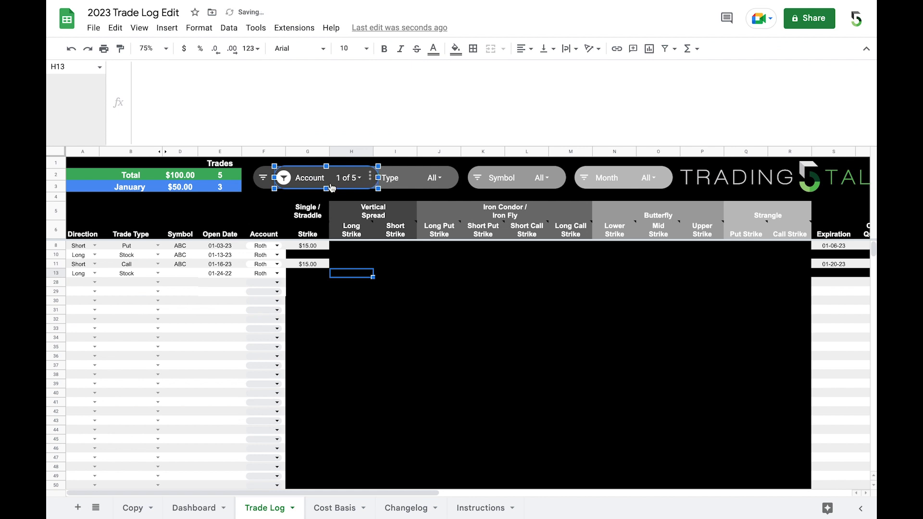
{"action": "mouse_move", "coordinate": [326, 187]}
{"action": "left_mouse_down"}
{"action": "mouse_move", "coordinate": [328, 178]}
{"action": "mouse_move", "coordinate": [314, 176]}
{"action": "left_mouse_up"}
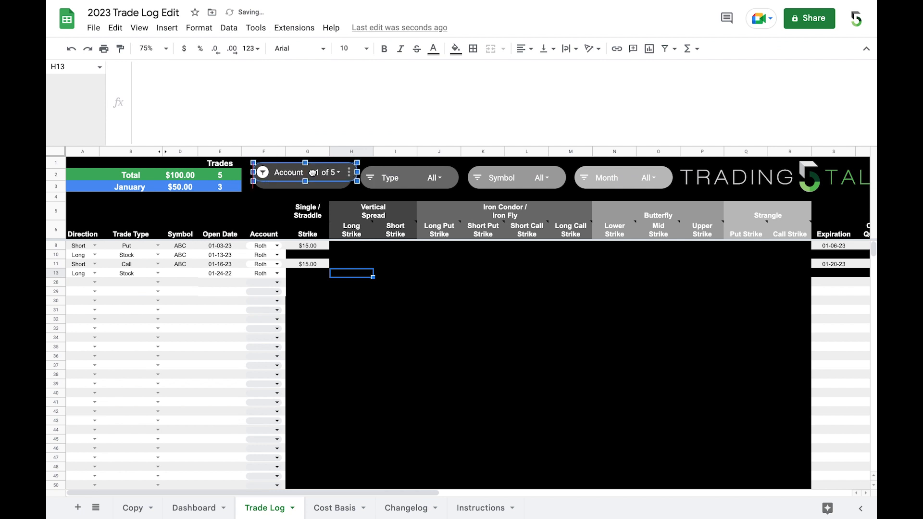
{"action": "left_click", "coordinate": [314, 176]}
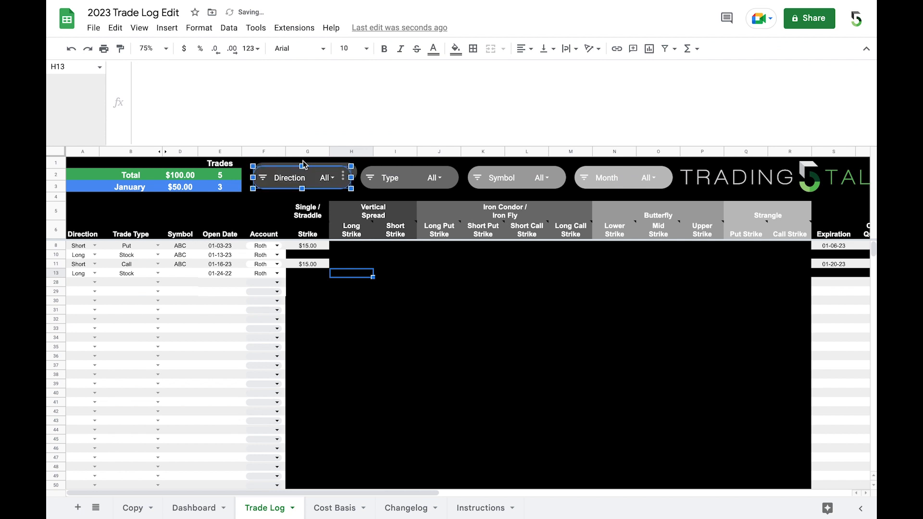
{"action": "left_click_drag", "start_coordinate": [302, 165], "coordinate": [310, 197]}
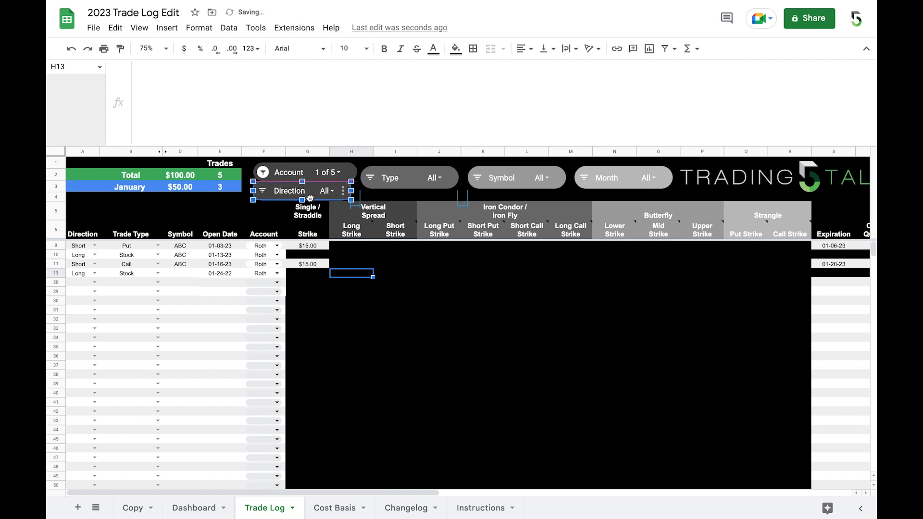
{"action": "left_click", "coordinate": [365, 312]}
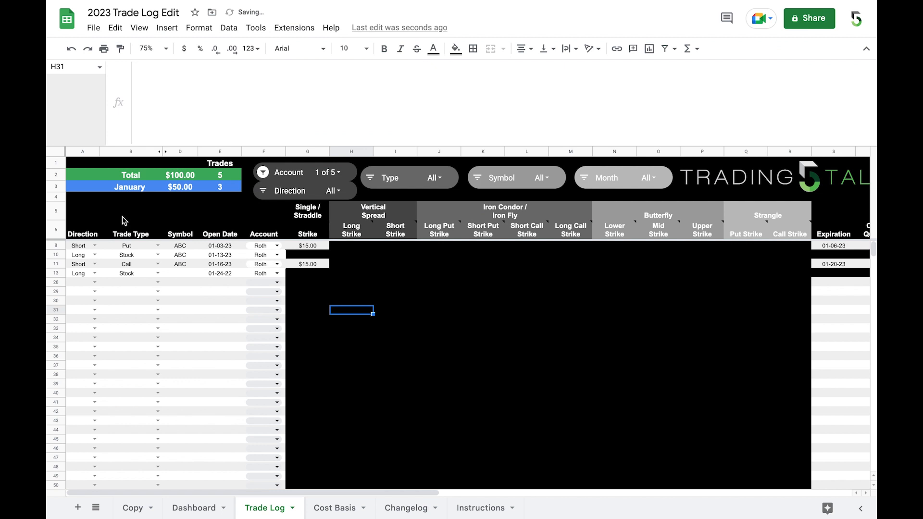
- Insert two blank rows below row 4 to make more header space for the slicers
{"action": "left_click", "coordinate": [56, 197]}
{"action": "right_click", "coordinate": [56, 197]}
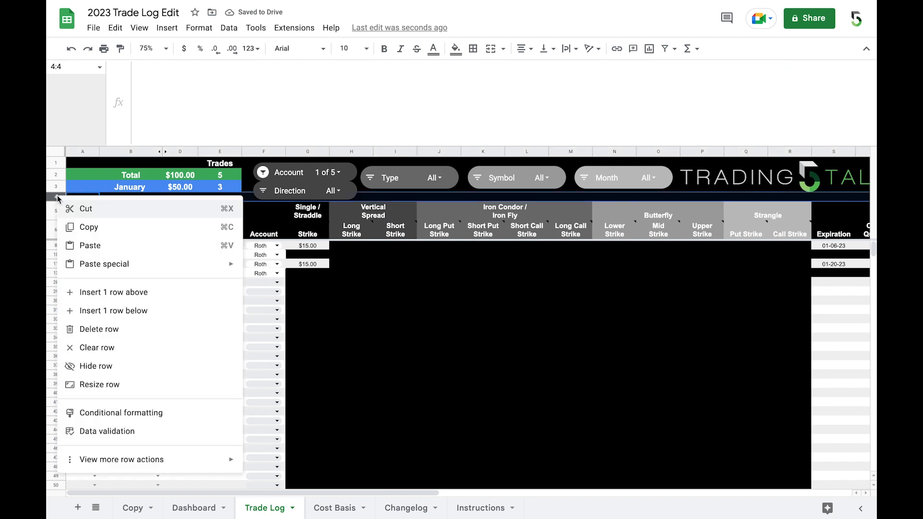
{"action": "left_click", "coordinate": [116, 311]}
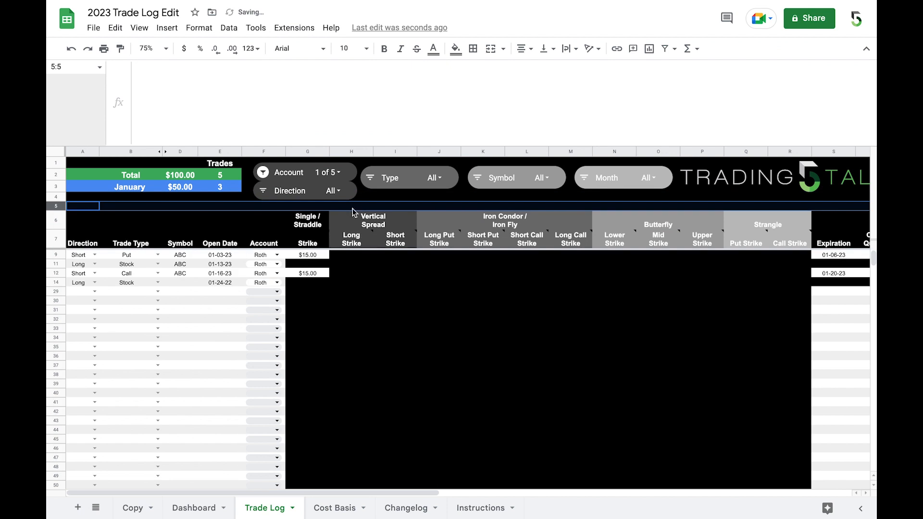
{"action": "right_click", "coordinate": [56, 206]}
{"action": "left_click", "coordinate": [110, 319]}
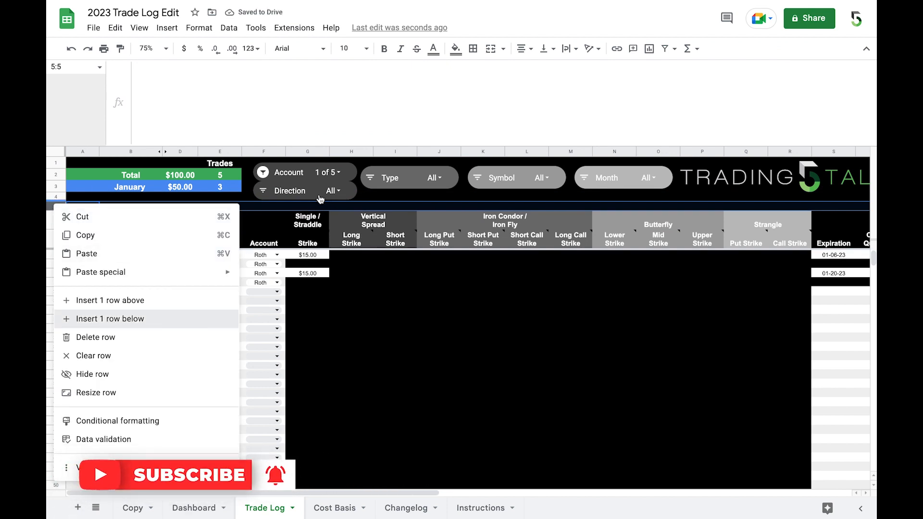
- Lower the Direction slicer beneath Account, and resize and stack the Type slicer above the Symbol slicer beside them
{"action": "left_click_drag", "start_coordinate": [314, 198], "coordinate": [315, 207]}
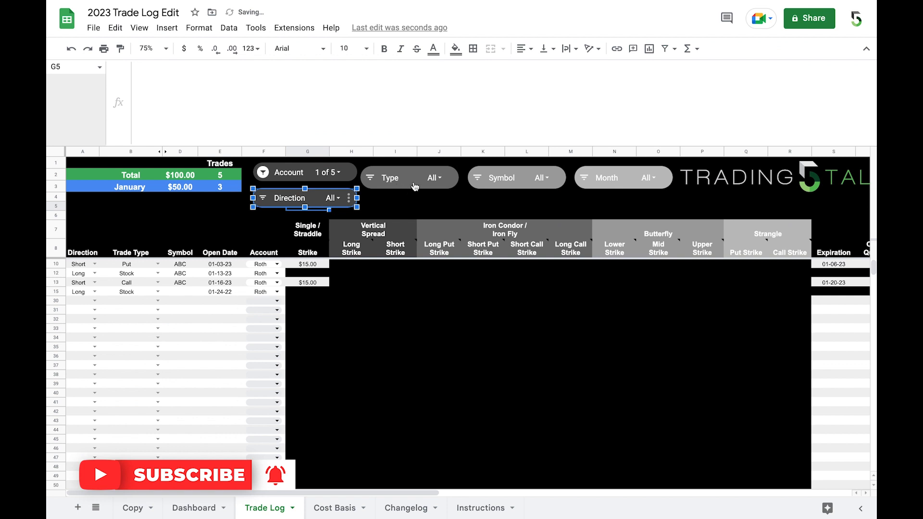
{"action": "left_click_drag", "start_coordinate": [416, 179], "coordinate": [415, 167]}
{"action": "left_click_drag", "start_coordinate": [518, 188], "coordinate": [413, 173]}
{"action": "left_click", "coordinate": [505, 201]}
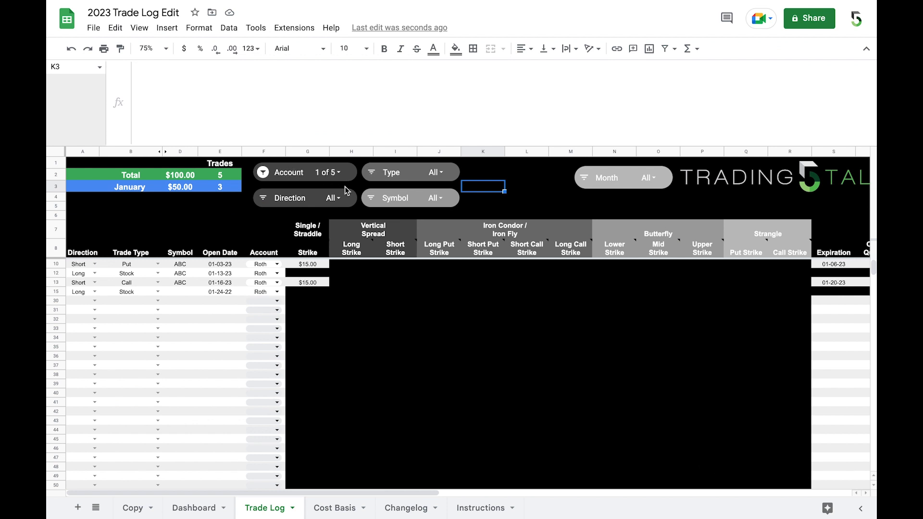
{"action": "left_click", "coordinate": [332, 173]}
{"action": "left_click", "coordinate": [335, 175]}
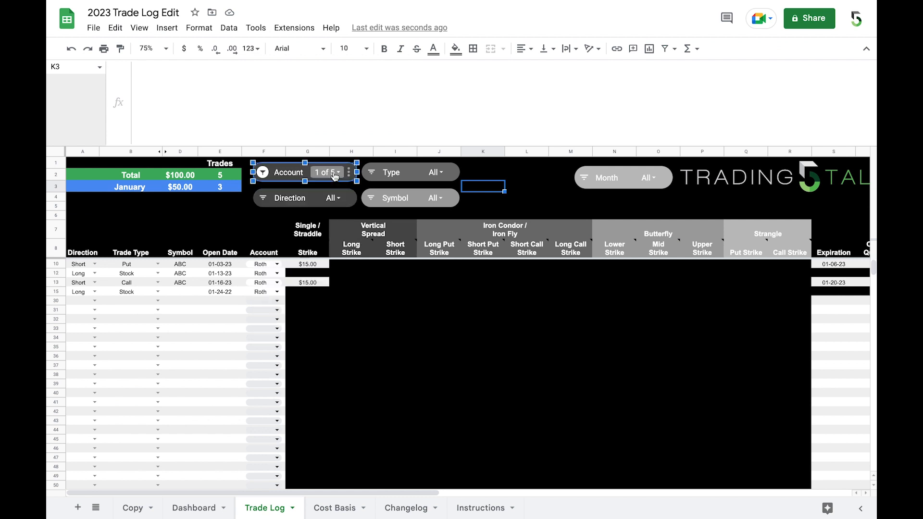
{"action": "left_click", "coordinate": [524, 189]}
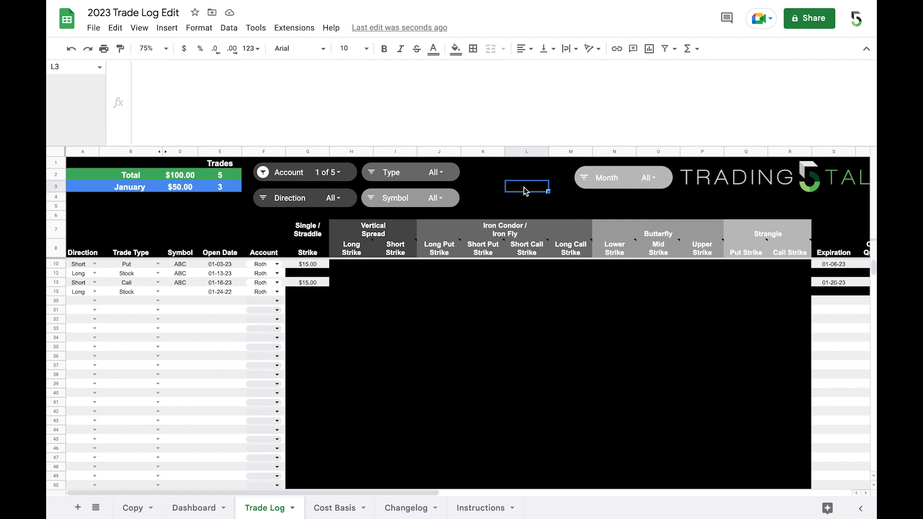
{"action": "mouse_move", "coordinate": [342, 246]}
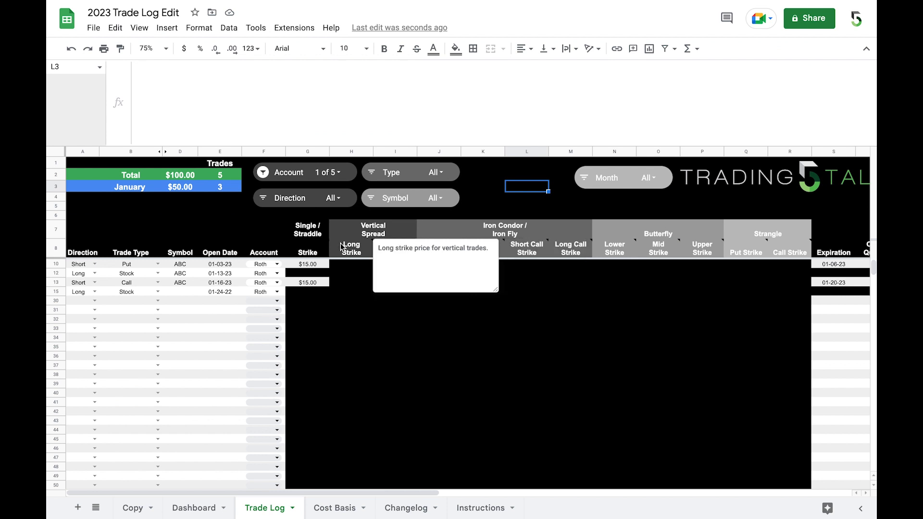